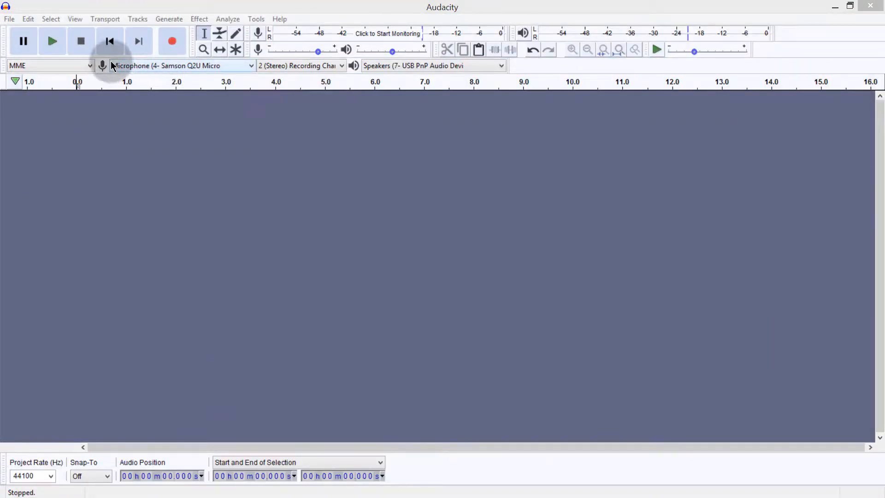
Choose the Samson Q2U microphone as the recording device and record a voice clip.
left_click(175, 66)
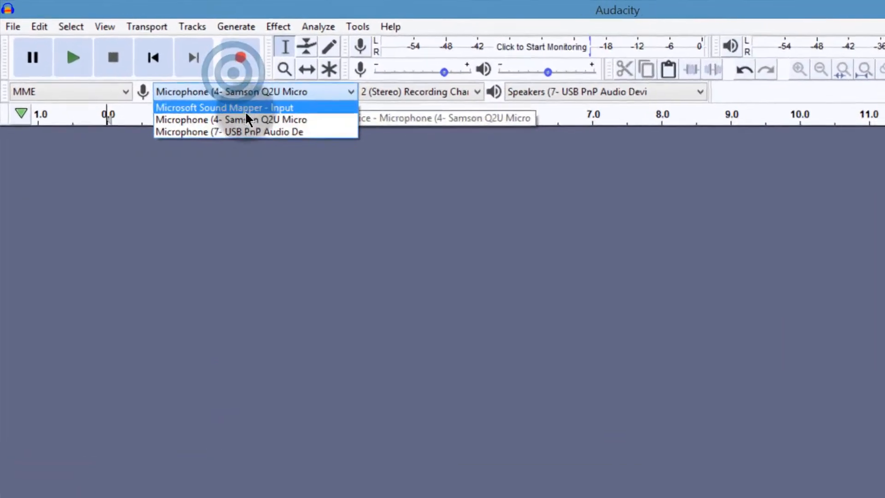
left_click(196, 100)
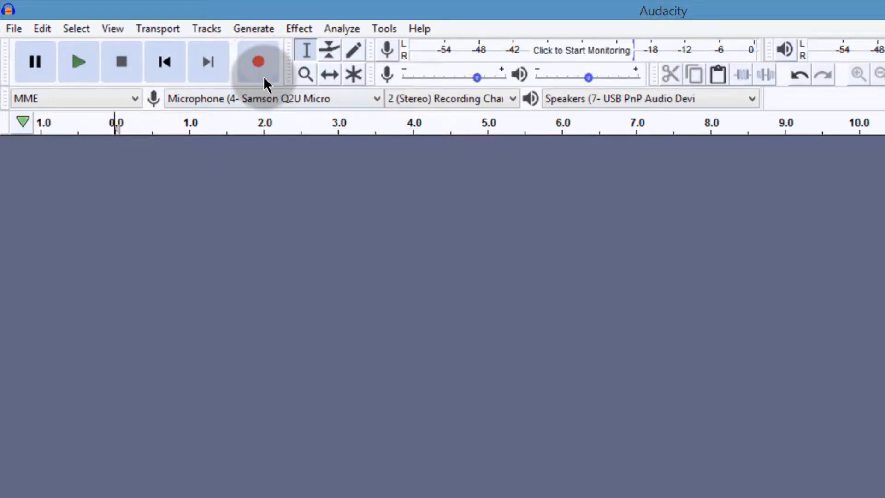
left_click(258, 63)
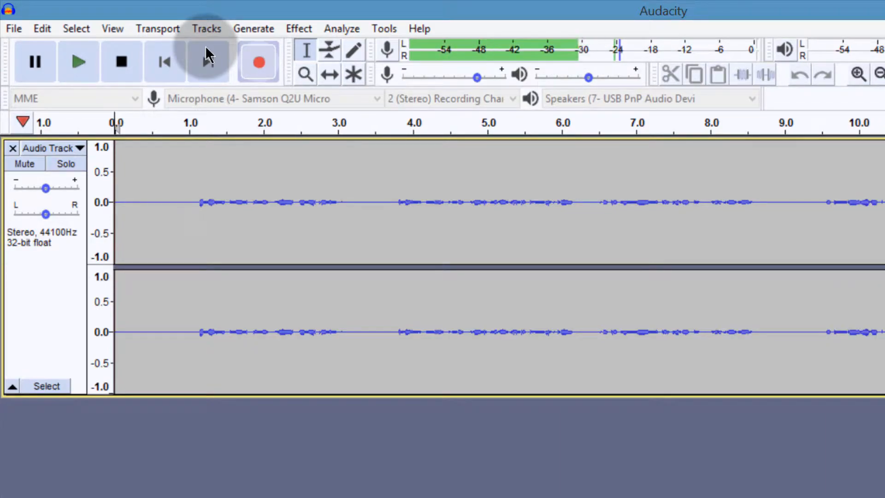
left_click(122, 63)
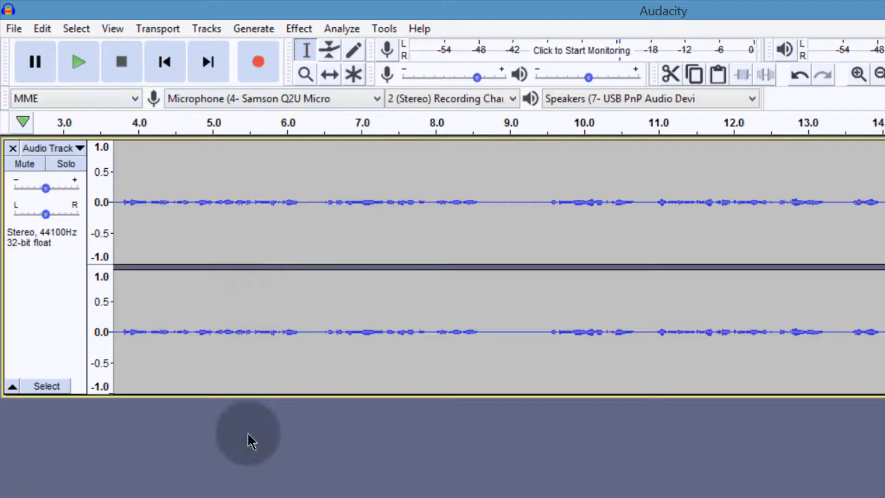
Normalize the whole audio track to a peak amplitude of -3.0 dB with DC offset removal enabled.
left_click(60, 320)
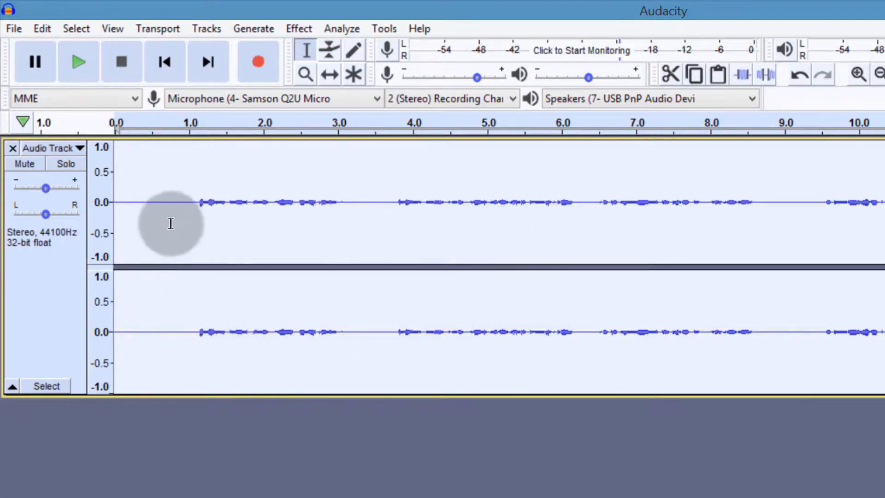
left_click_drag(174, 227, 364, 263)
left_click(40, 253)
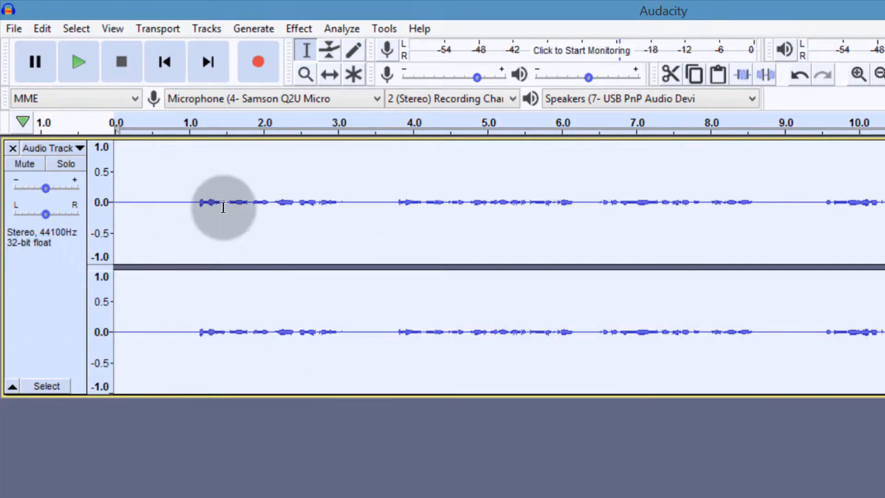
left_click(305, 27)
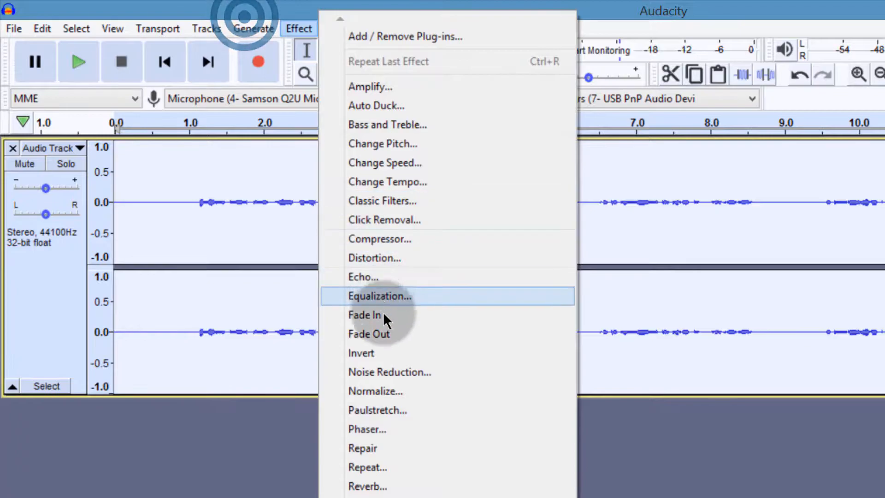
left_click(376, 391)
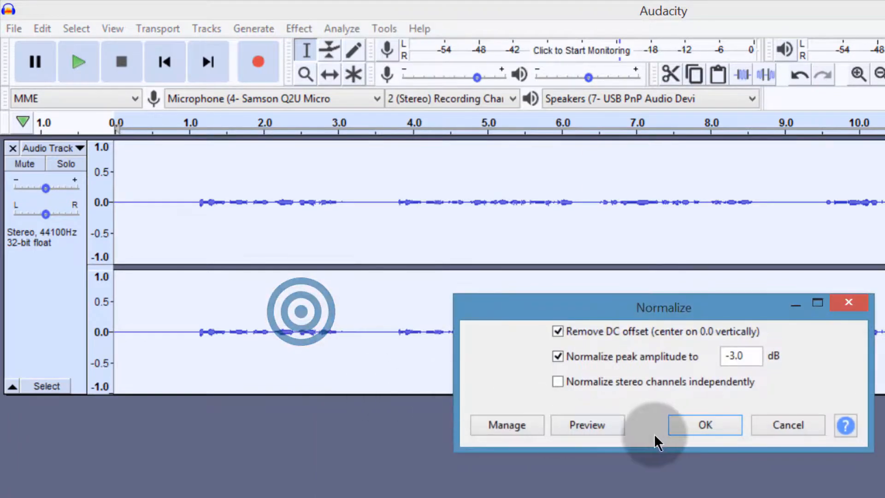
left_click(704, 367)
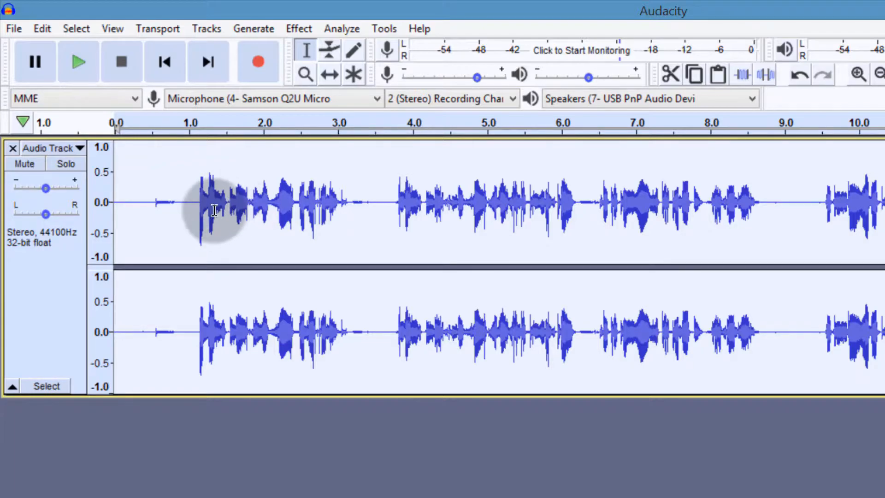
Look over the available audio export formats and undo the normalization of the track.
left_click(149, 157)
left_click_drag(186, 162, 375, 193)
left_click(14, 258)
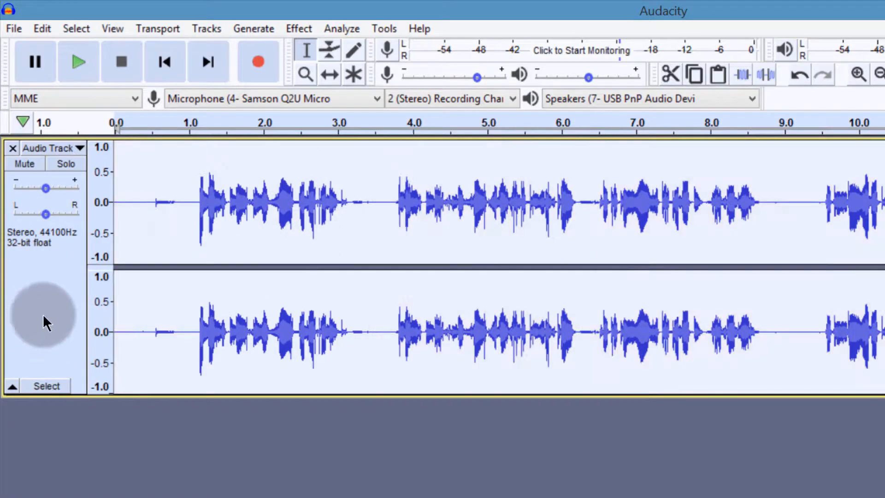
left_click(12, 29)
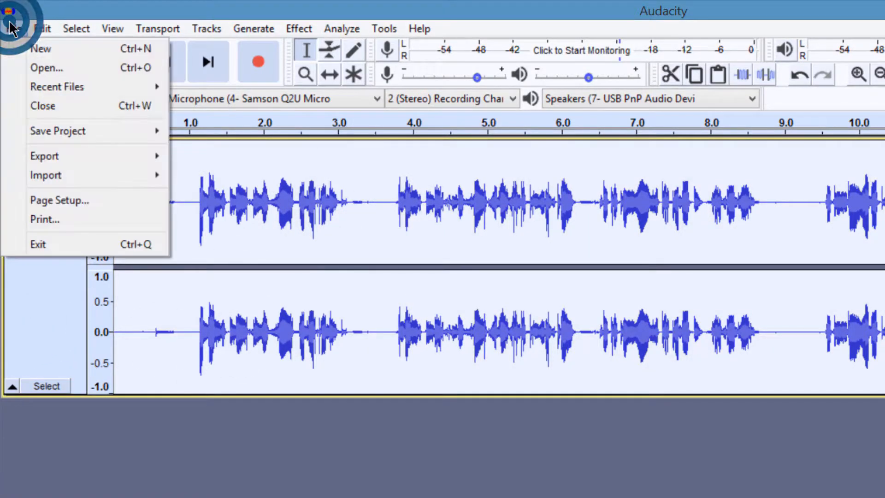
mouse_move(88, 156)
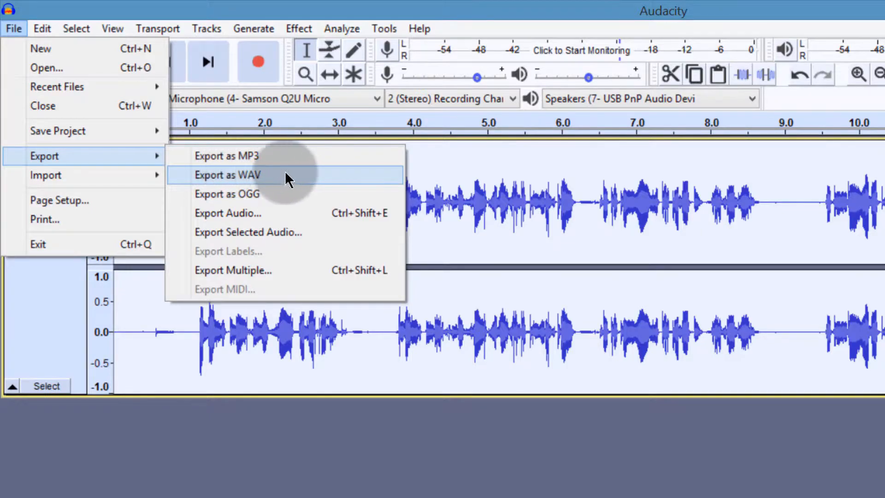
left_click(40, 259)
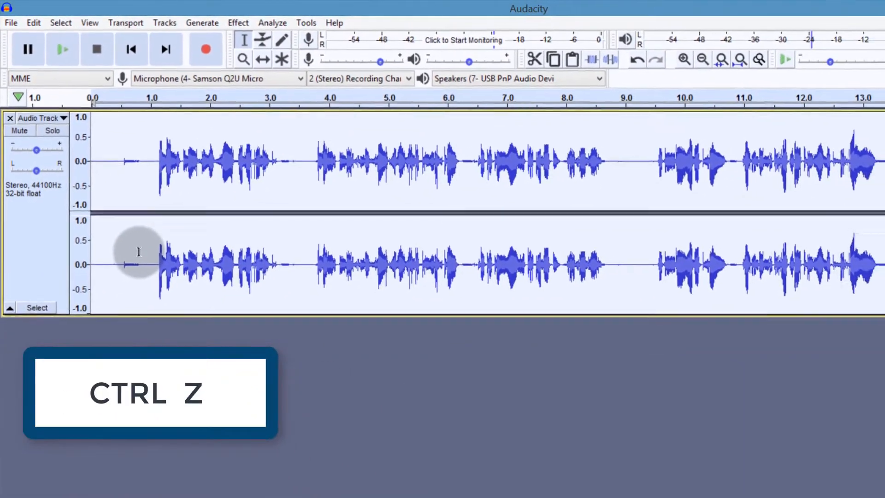
key("ctrl+z")
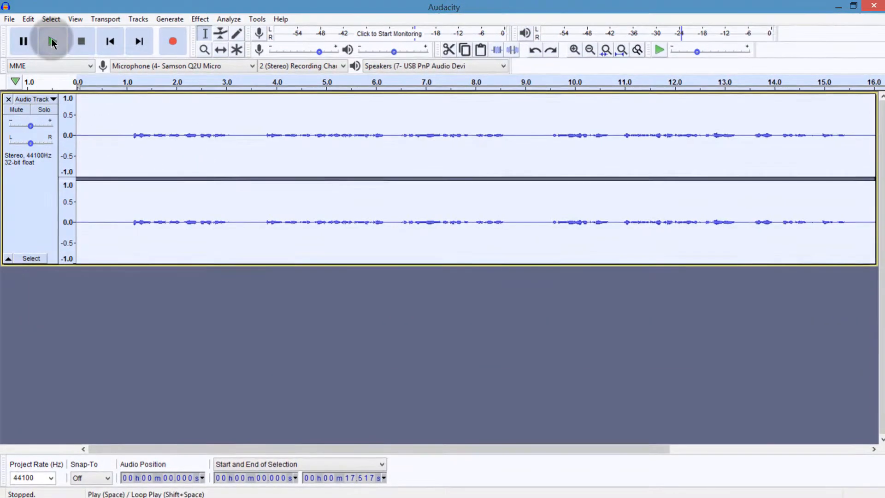
Play back the opening of the recording and delete the section from about 0.2 to 3.5 seconds.
left_click(52, 41)
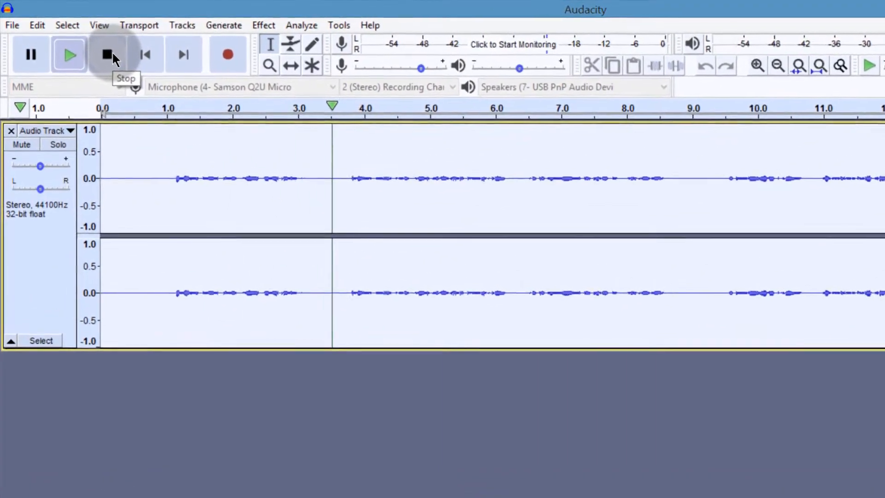
left_click(125, 61)
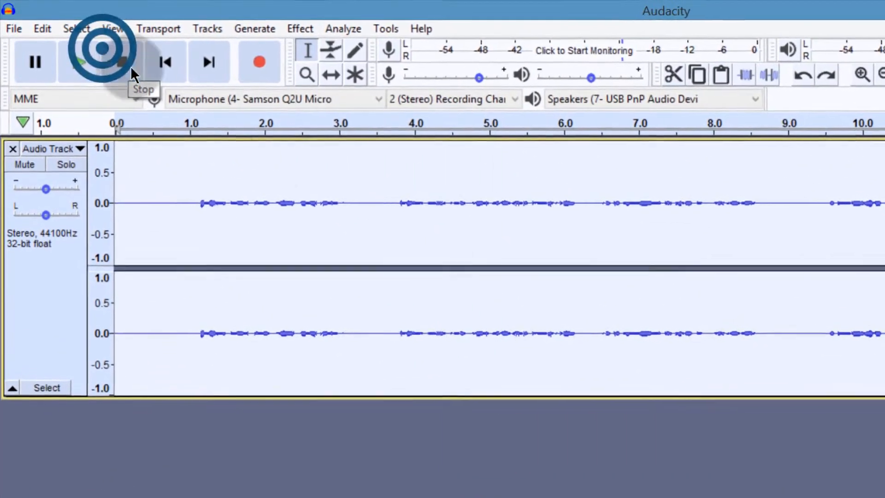
left_click_drag(368, 200, 138, 210)
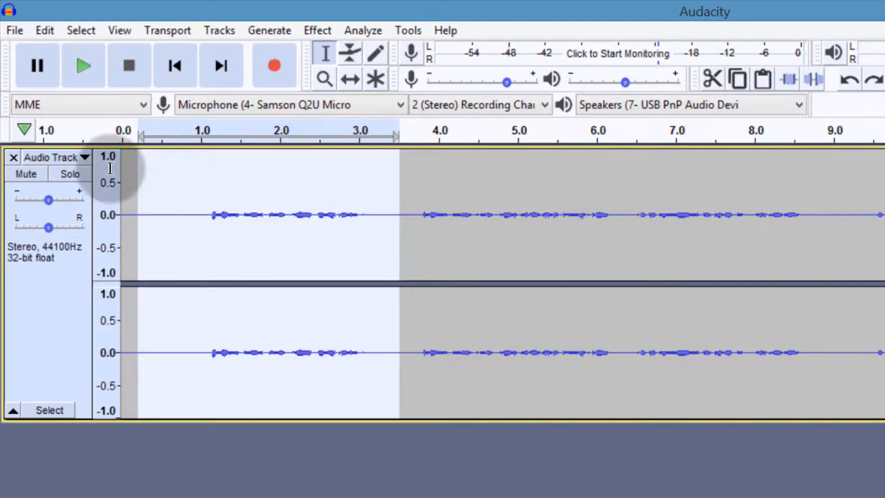
left_click(39, 27)
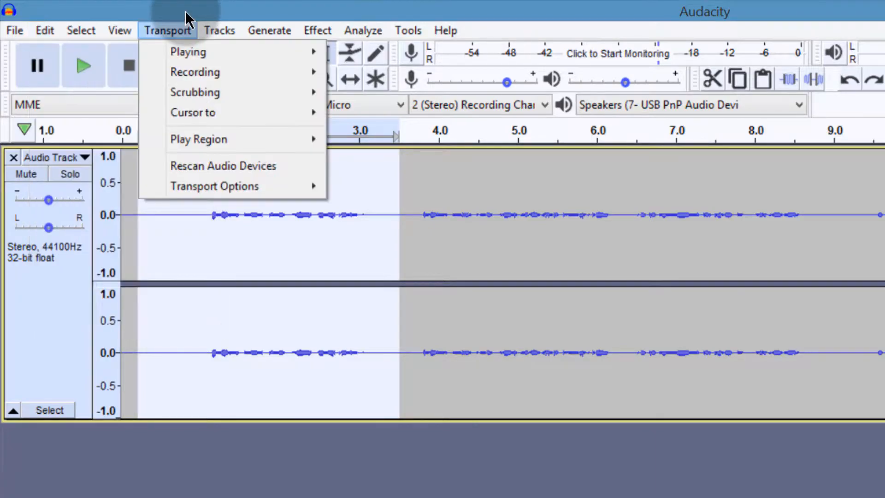
left_click(148, 14)
key("ctrl")
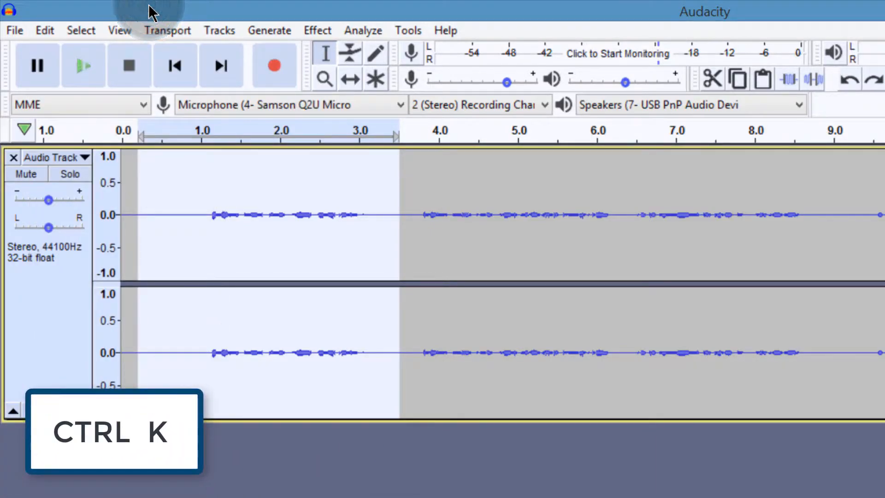
key("ctrl+k")
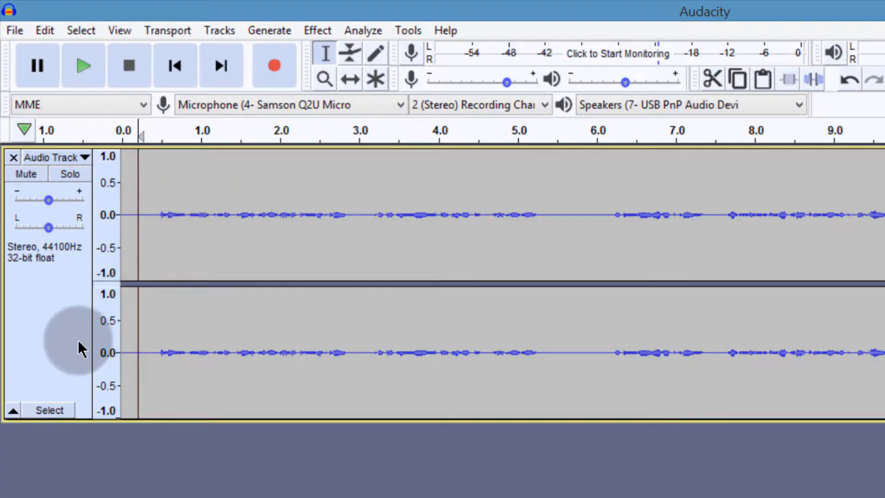
Select the whole track and play the shortened recording through to its end to check it.
left_click(69, 327)
left_click(142, 74)
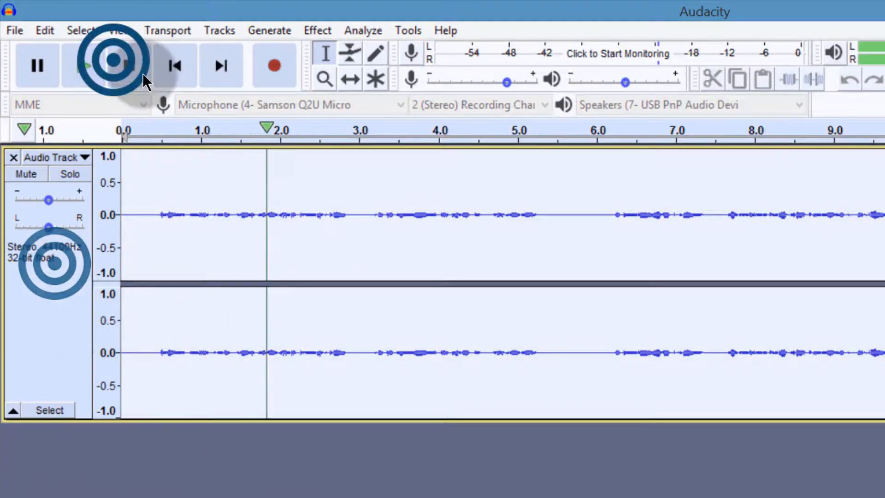
left_click(76, 65)
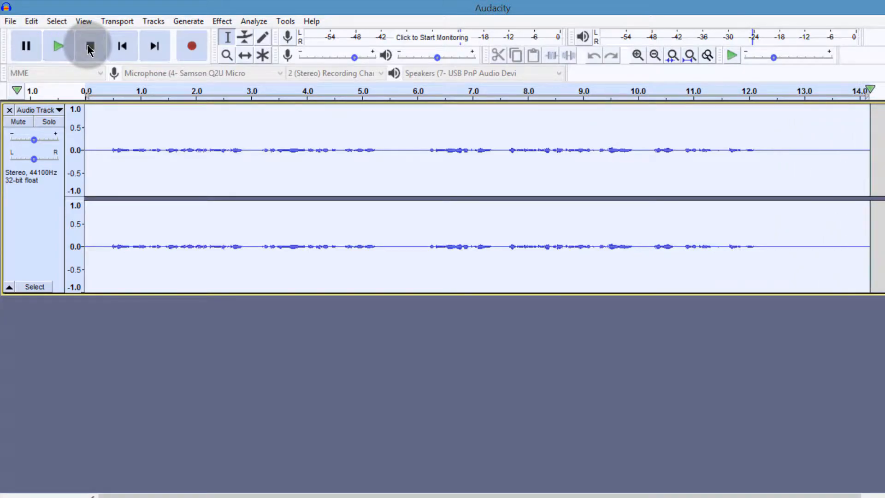
left_click(89, 46)
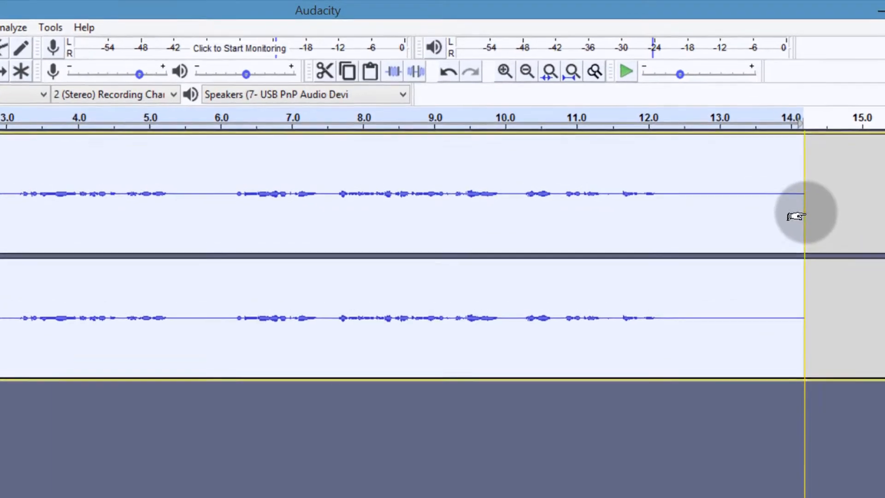
Try to remove the trailing silence with the selection's end pulled back to about 12.6 seconds, and undo the deletion.
left_click_drag(804, 215, 689, 214)
key("ctrl+k")
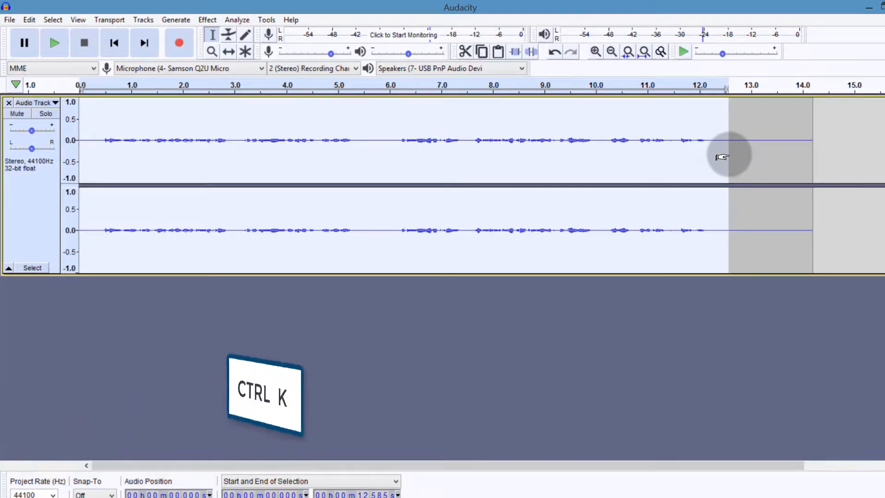
key("ctrl+k")
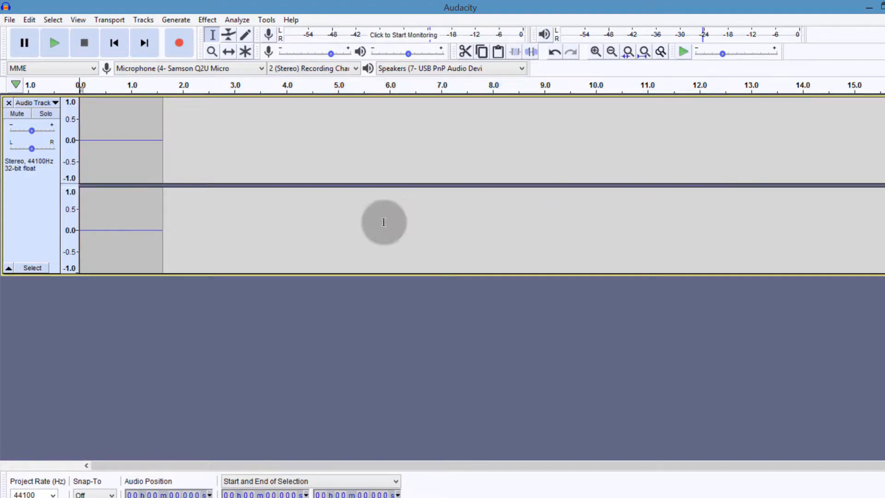
key("ctrl+z")
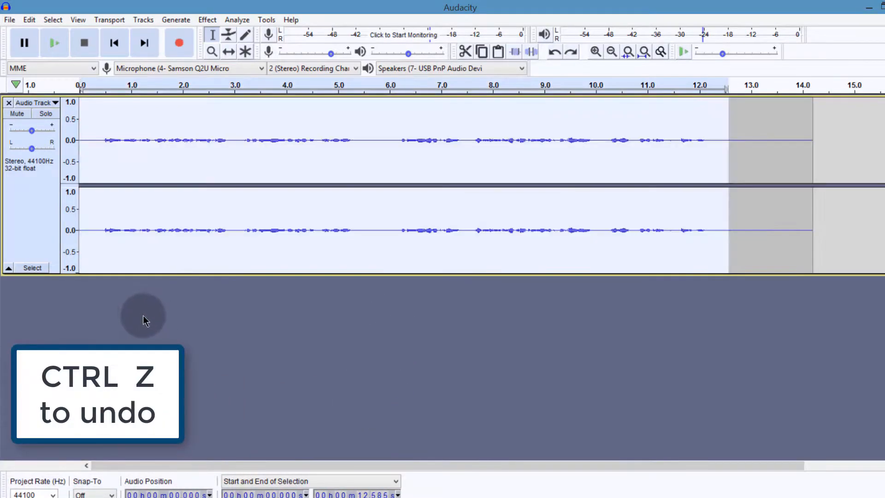
Delete the trailing silence from about 12.8 seconds to the end of the recording.
left_click(784, 134)
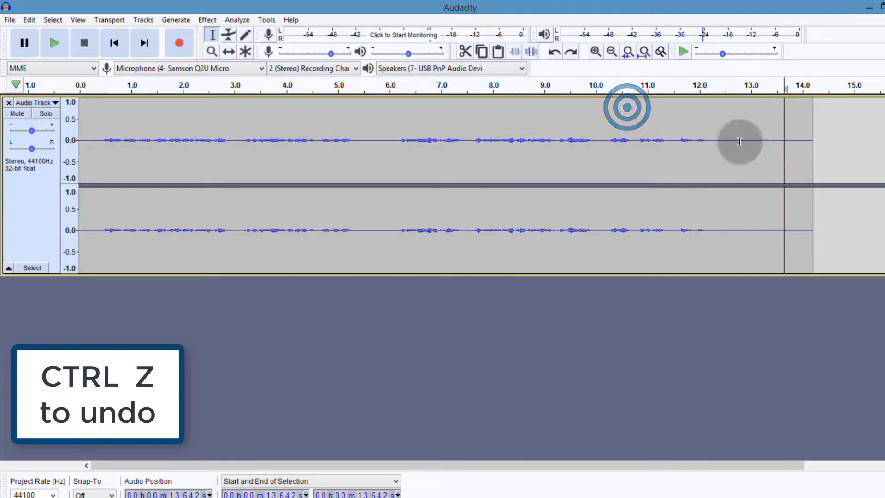
left_click_drag(741, 140, 822, 148)
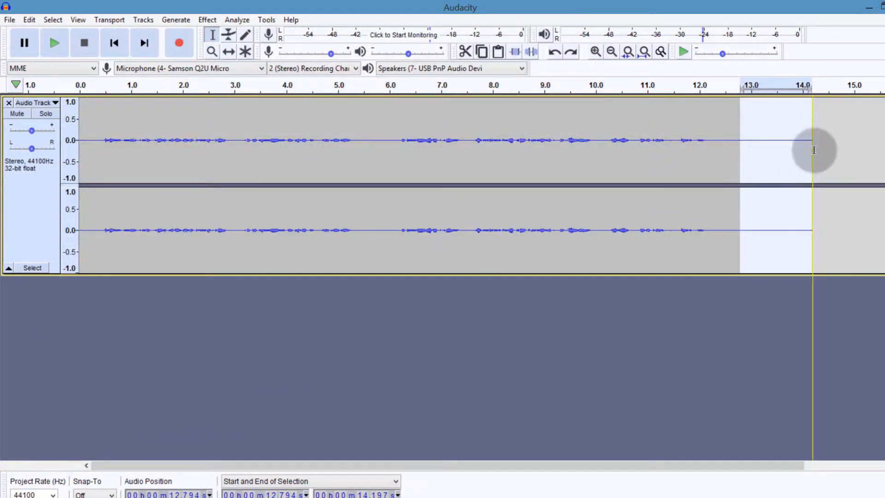
key("Delete")
left_click(693, 138)
Select the whole track and apply Change Tempo with a percent change of 8.000.
left_click(27, 172)
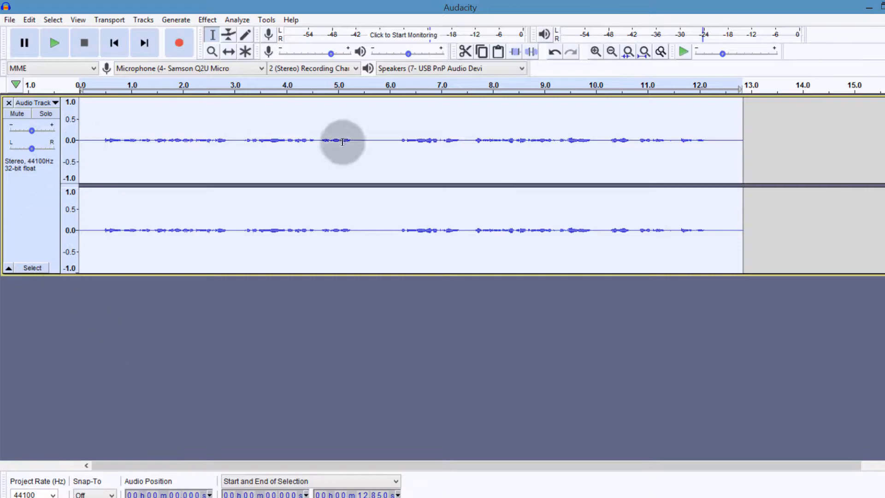
left_click(21, 162)
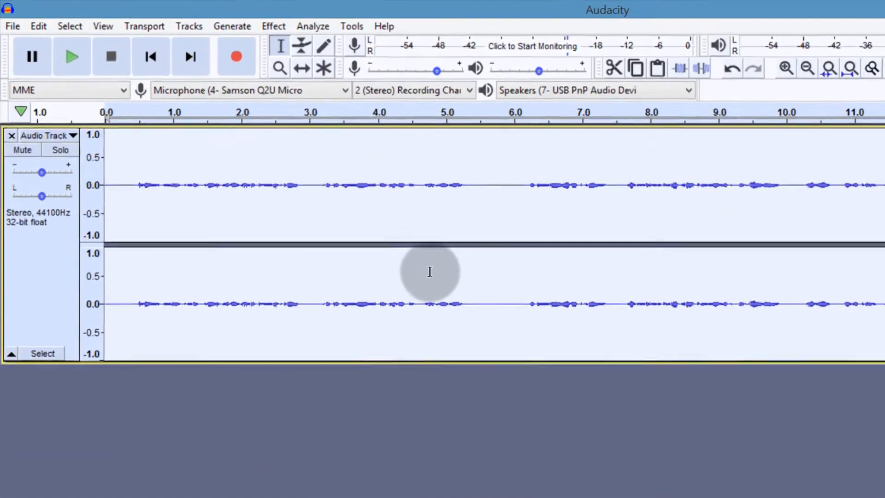
left_click_drag(87, 142, 252, 162)
left_click(32, 222)
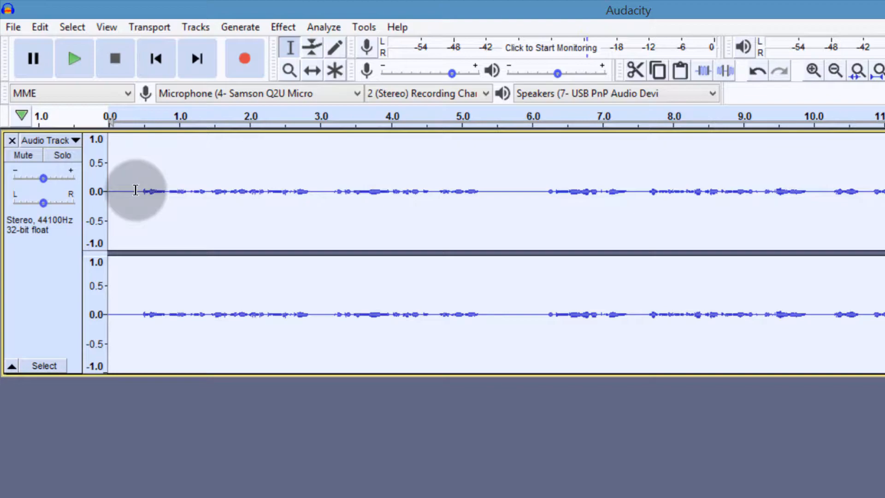
left_click(30, 219)
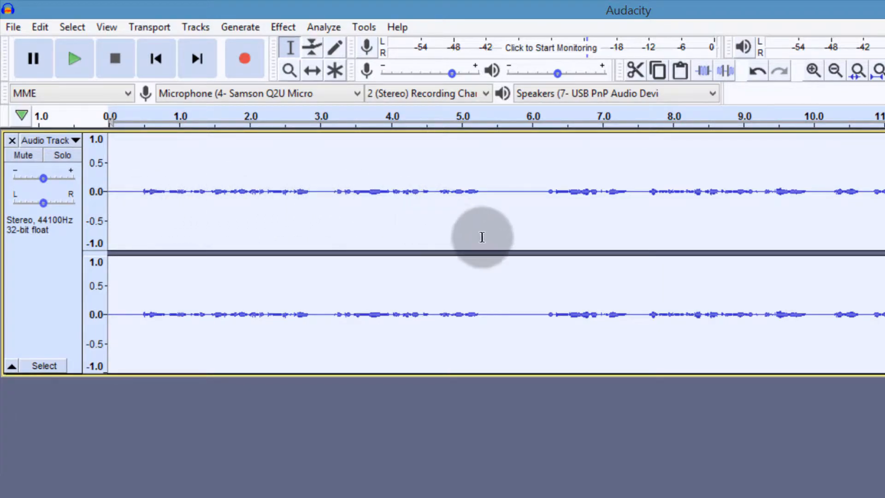
left_click(32, 230)
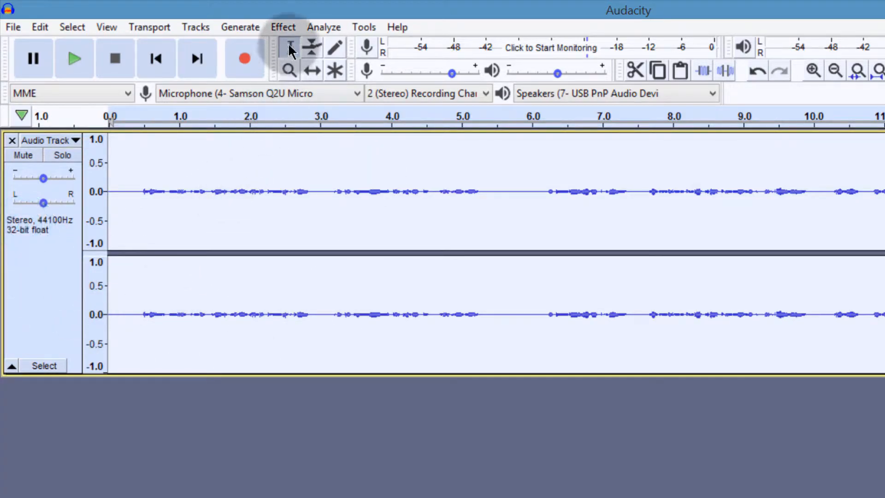
left_click(283, 26)
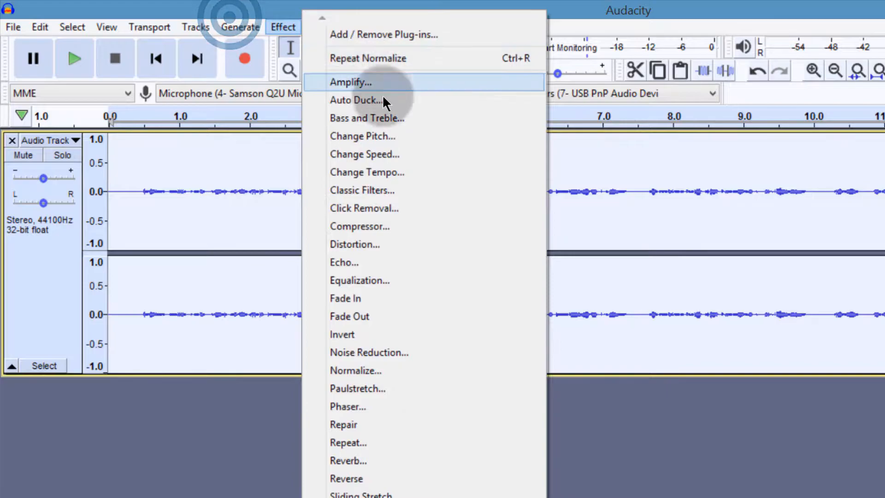
left_click(354, 172)
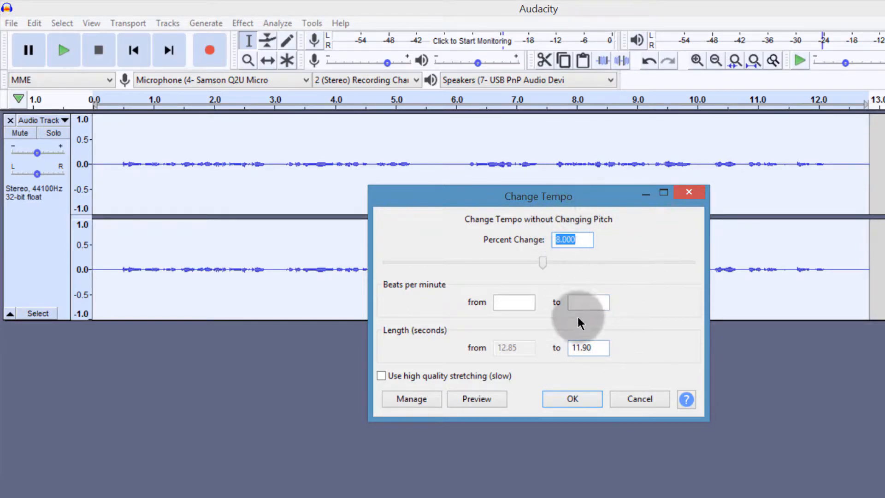
left_click(574, 399)
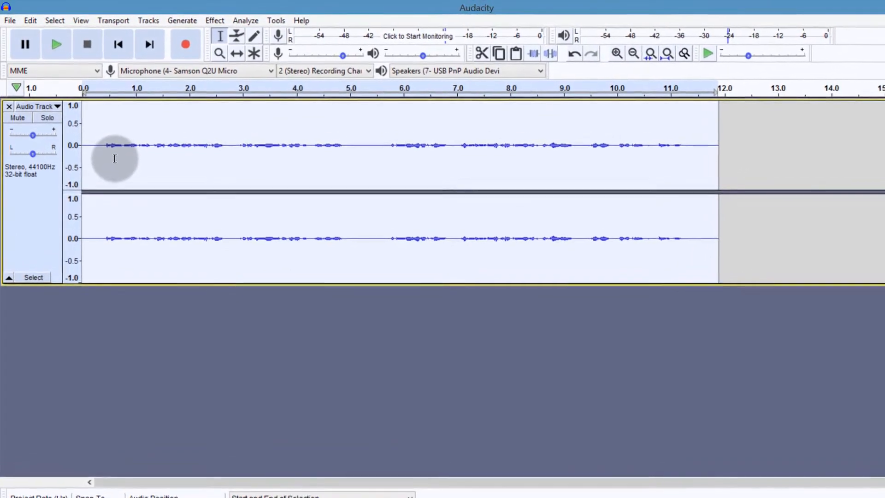
Select the silent stretch from about 0.1 to 0.3 seconds and capture it as the noise profile for Noise Reduction.
left_click_drag(96, 144, 77, 117)
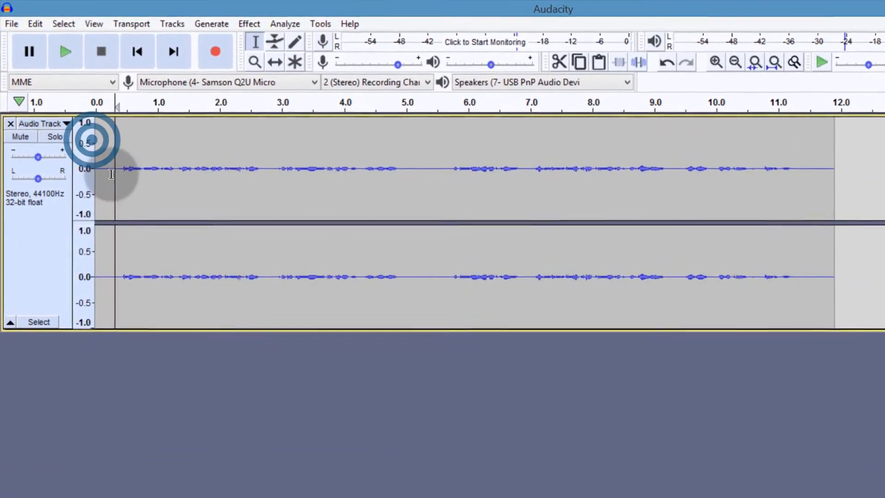
left_click_drag(110, 174, 98, 168)
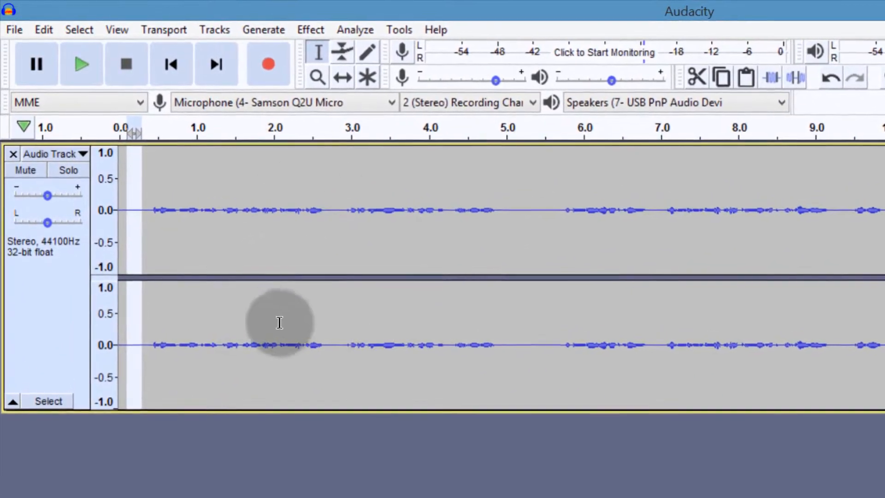
left_click_drag(182, 297, 135, 216)
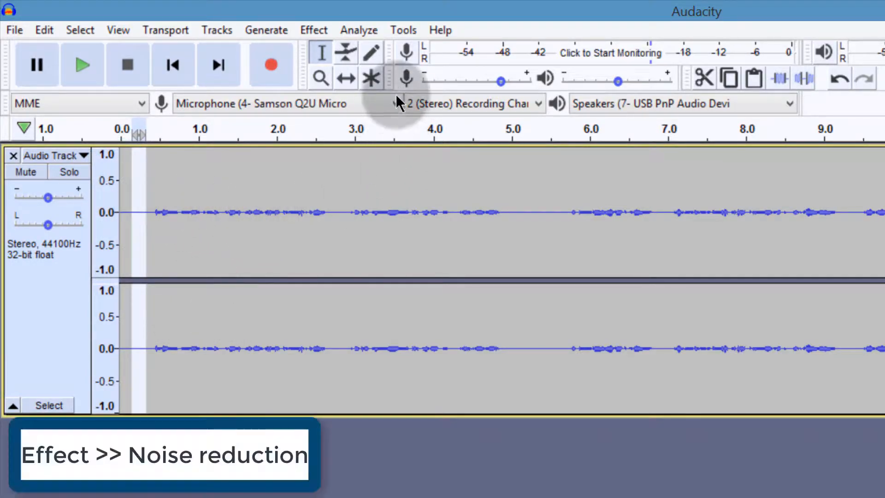
left_click(314, 30)
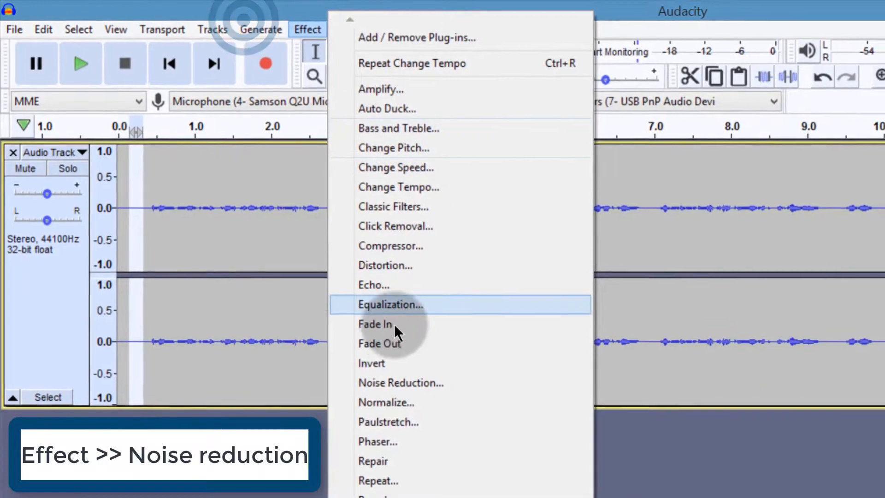
left_click(369, 383)
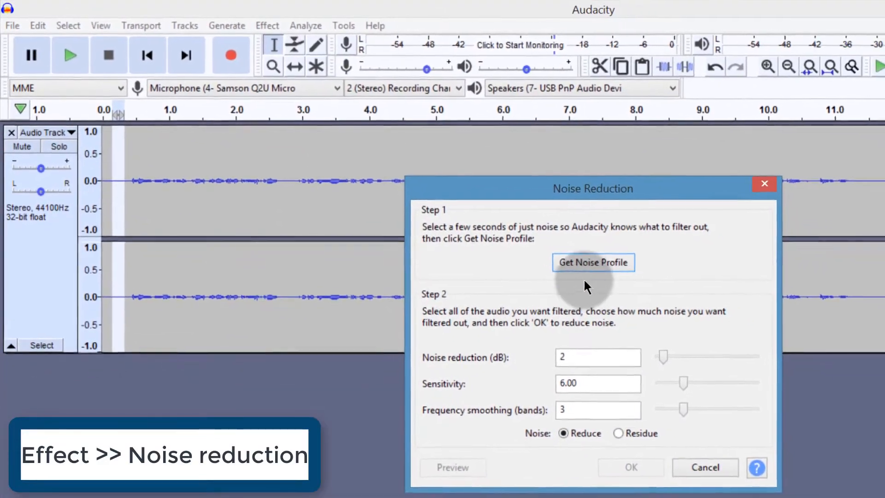
left_click(590, 262)
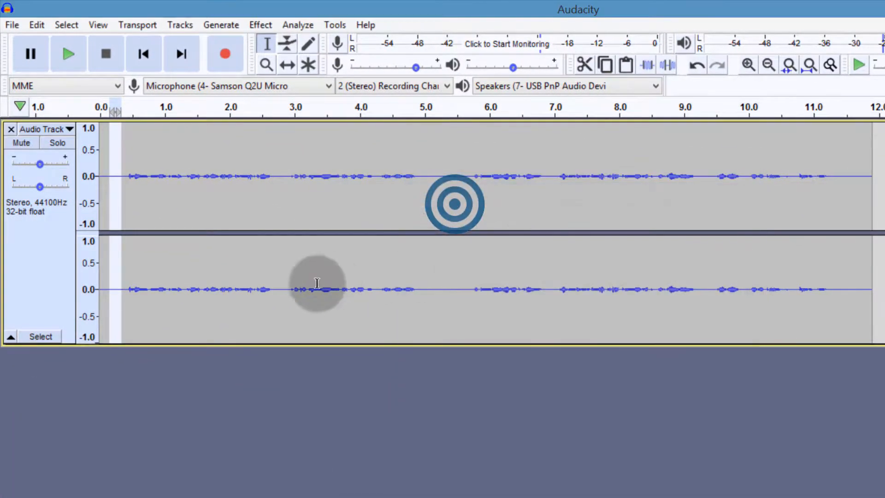
Select the whole track and set the Noise Reduction effect's noise reduction amount to 3 dB.
left_click(36, 203)
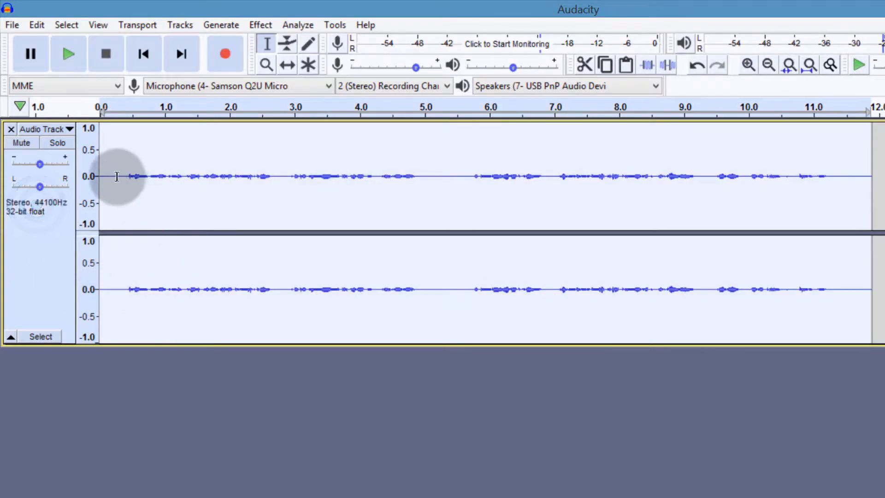
left_click(260, 25)
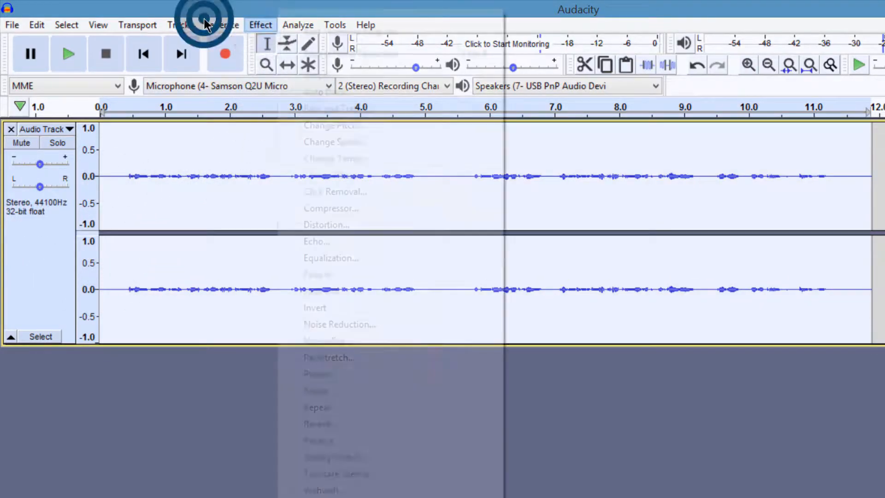
left_click(348, 324)
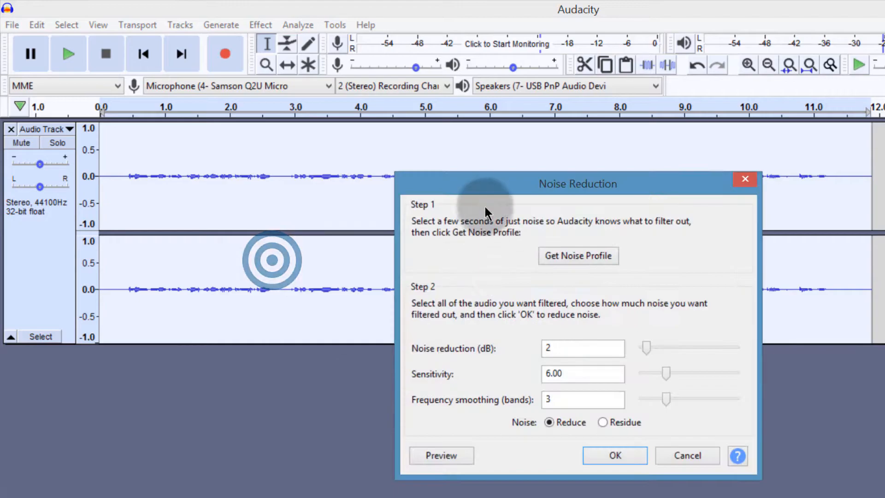
left_click_drag(474, 187, 277, 167)
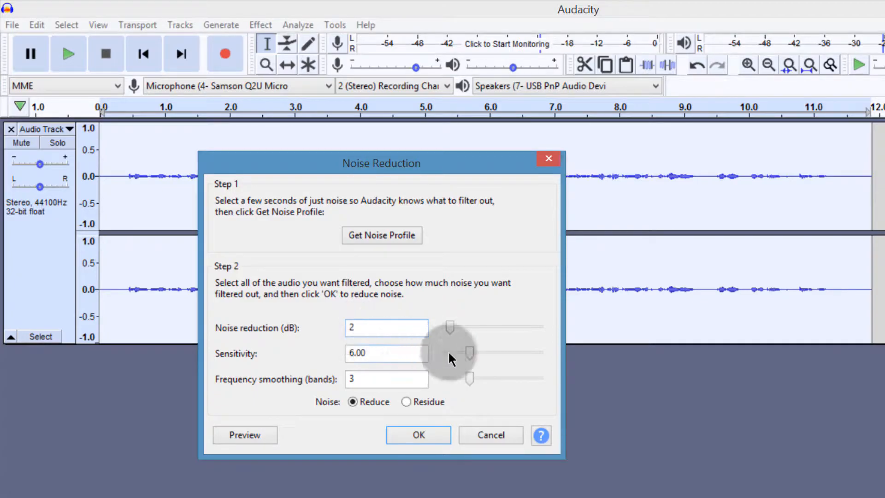
left_click_drag(451, 325, 459, 327)
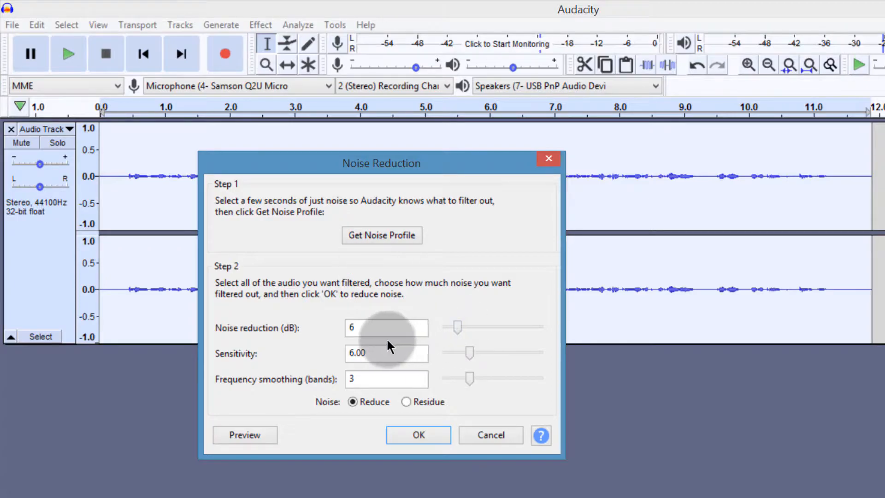
left_click_drag(460, 330, 456, 328)
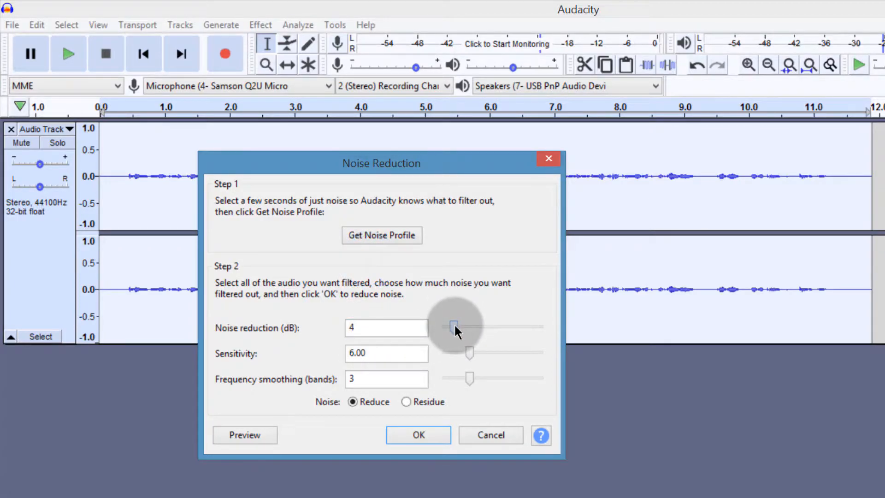
left_click_drag(452, 327, 457, 328)
double_click(346, 326)
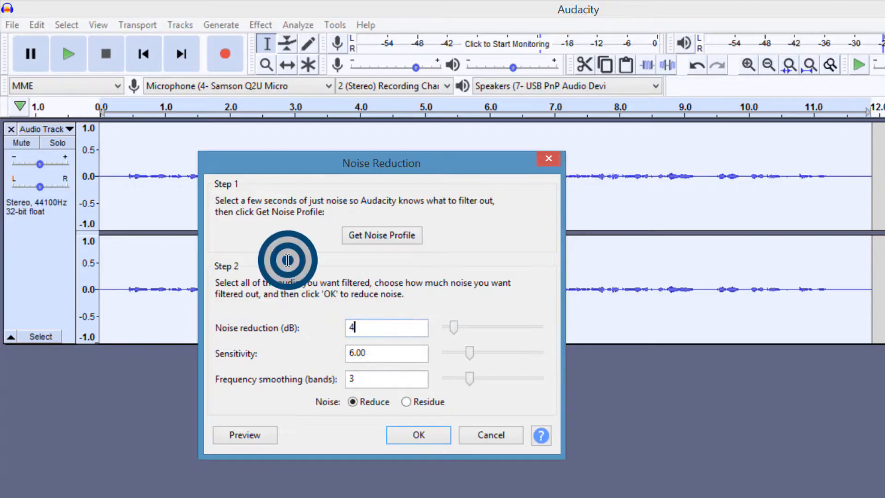
type("3")
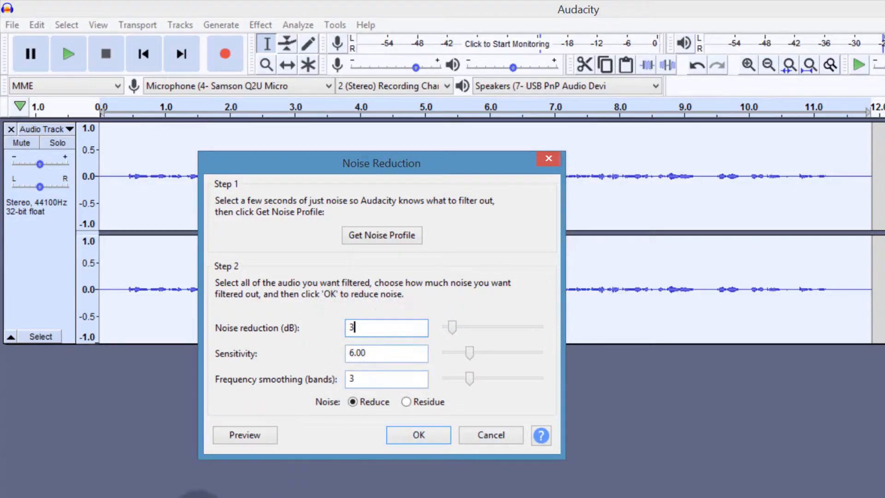
Preview the track with the 3 dB noise reduction in Reduce mode, and stop the preview.
left_click(244, 435)
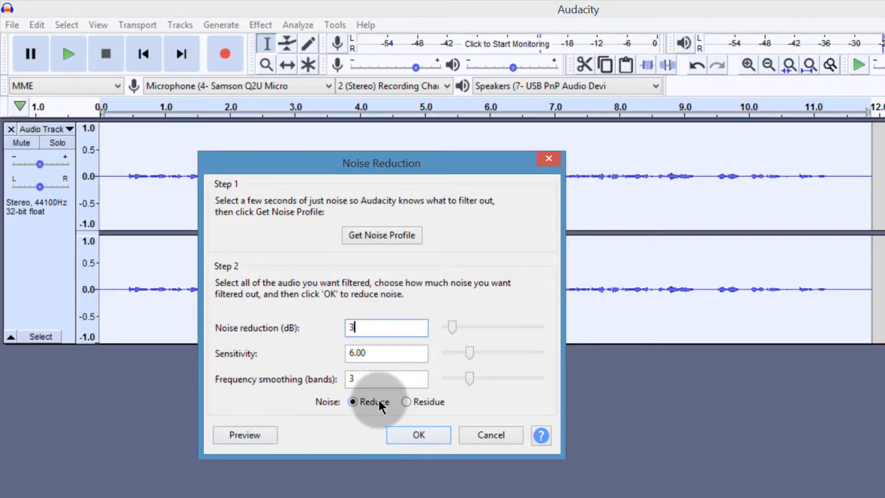
left_click(236, 435)
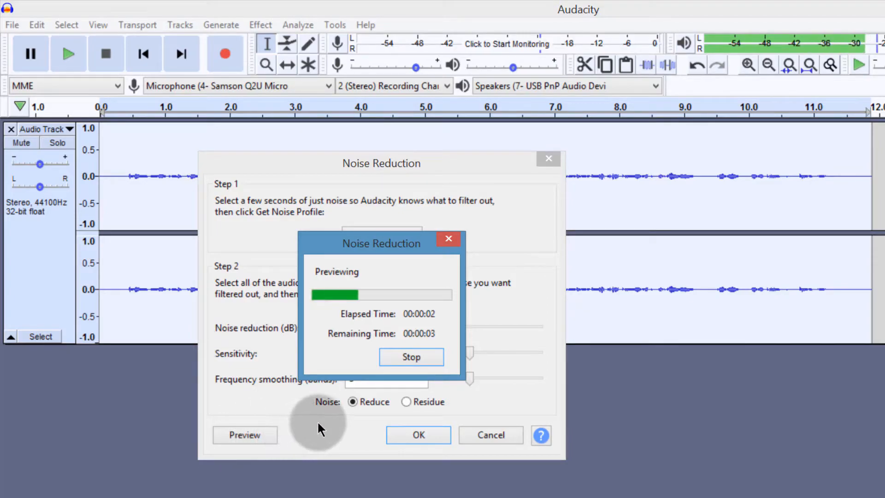
left_click(396, 360)
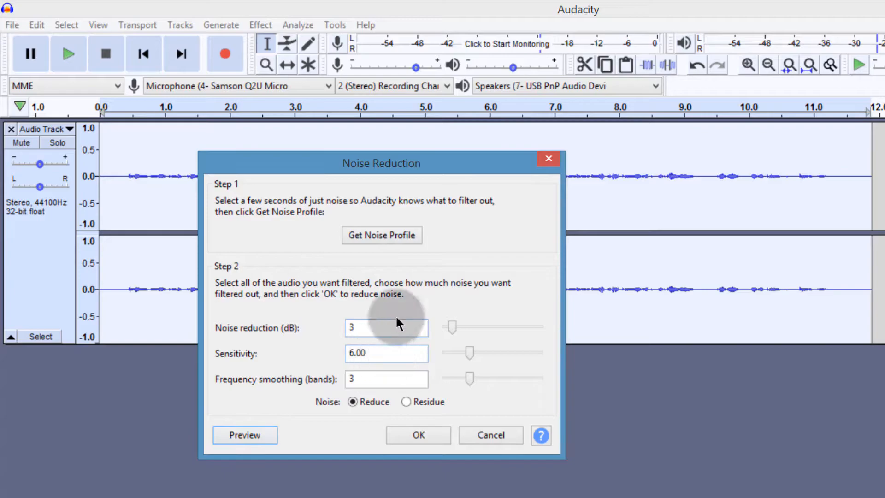
Try the noise reduction with the noise option set to Residue by previewing and applying it, and undo the effect.
left_click(373, 380)
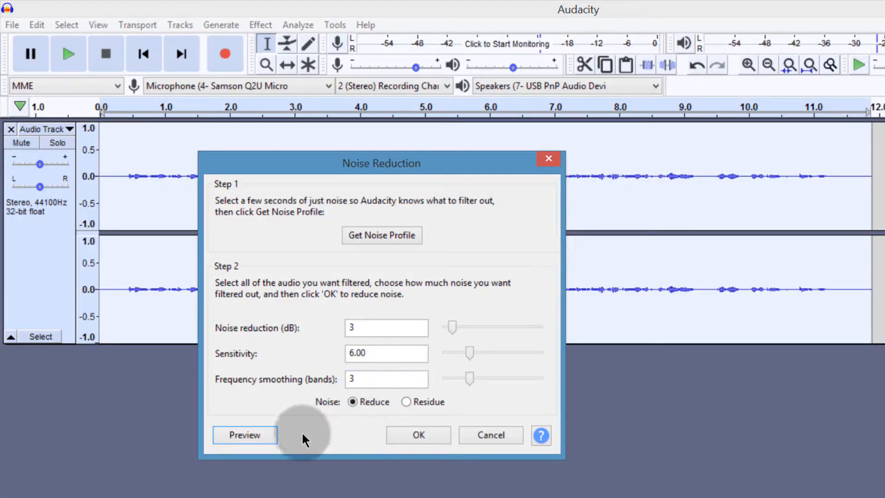
type("3")
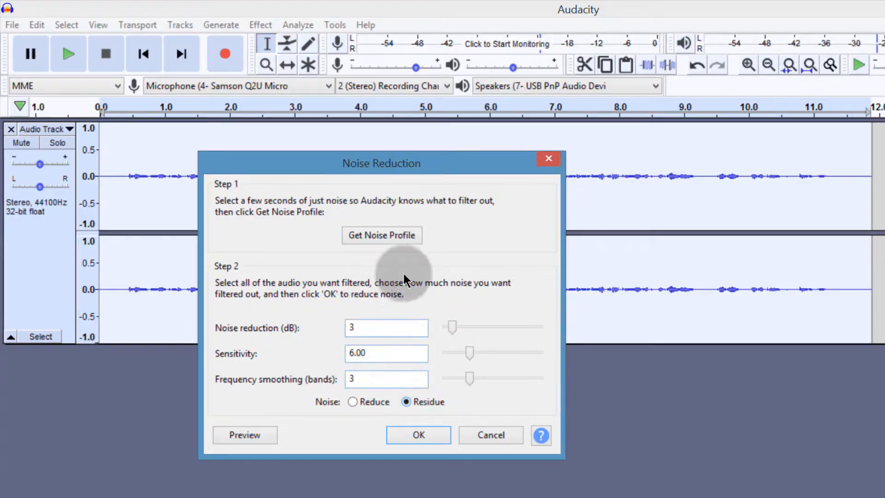
left_click(243, 436)
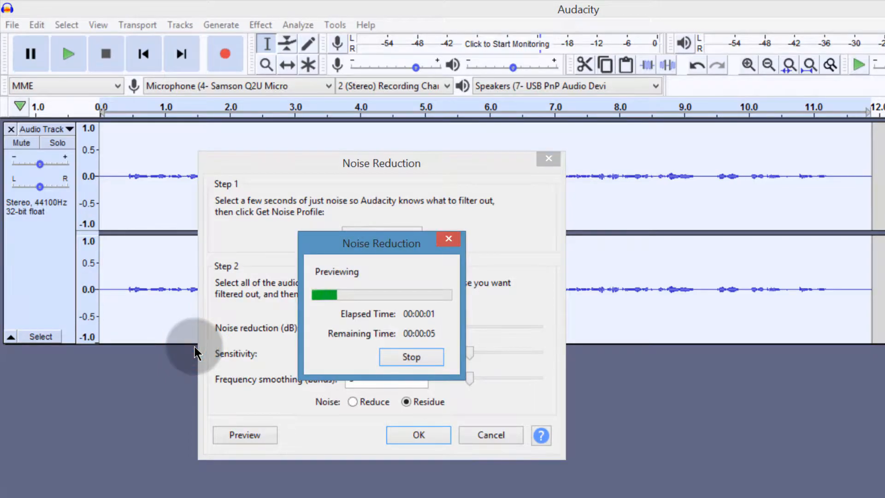
left_click(410, 357)
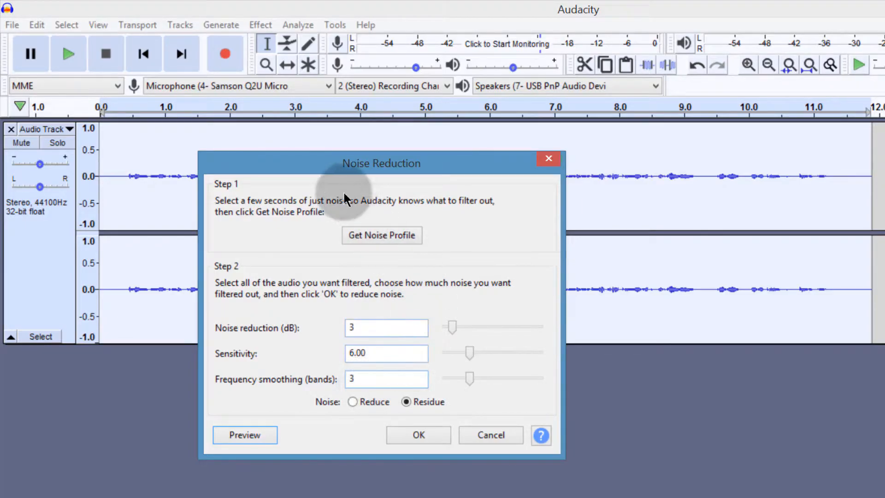
left_click(415, 435)
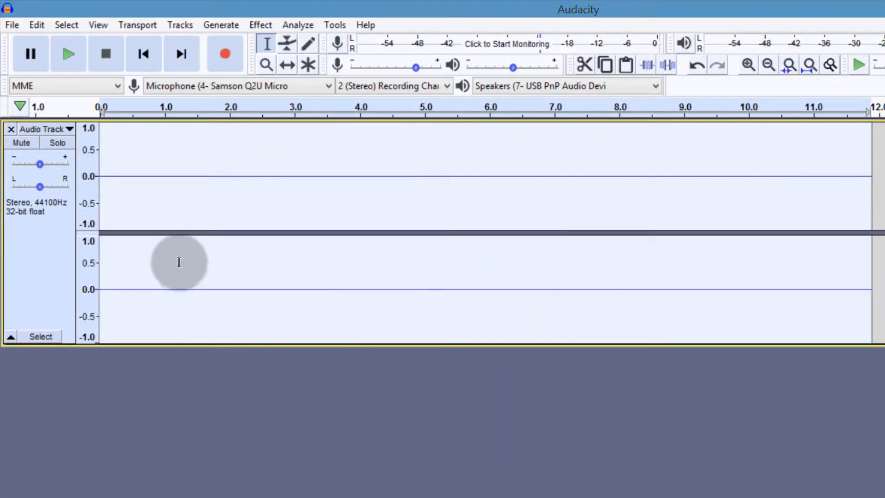
key("ctrl+z")
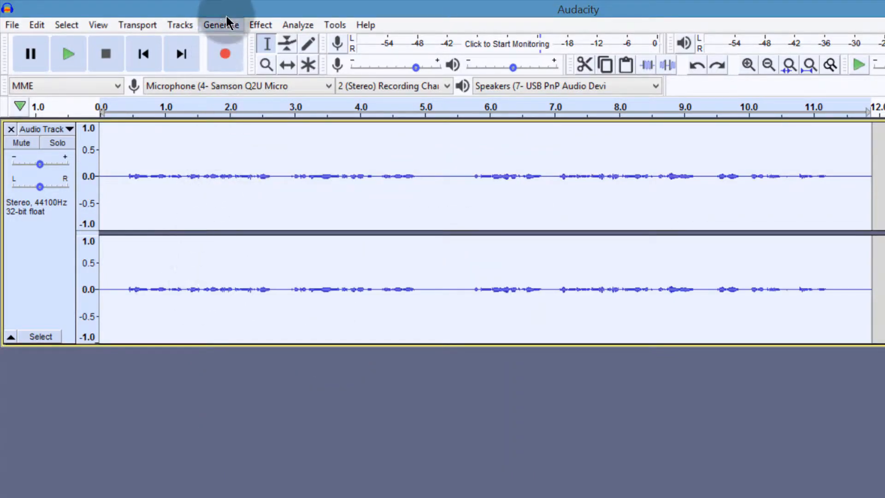
Apply Noise Reduction to the whole track with the noise option set to Reduce.
left_click(260, 25)
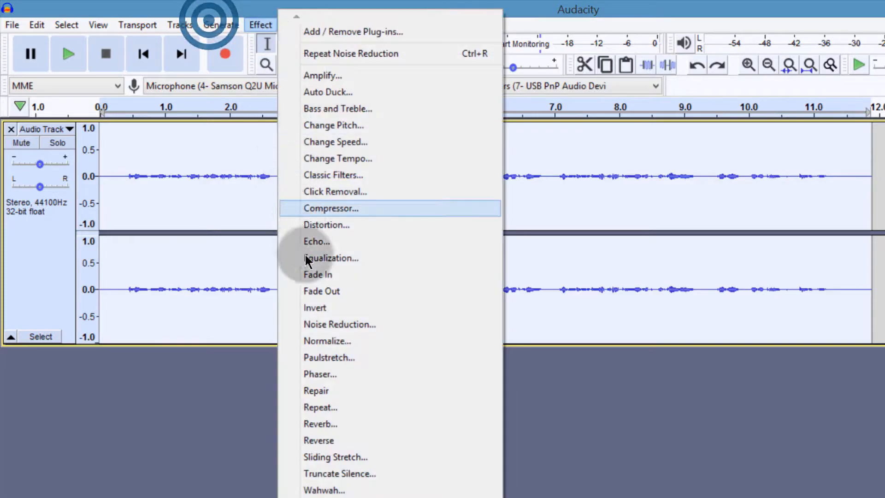
left_click(326, 325)
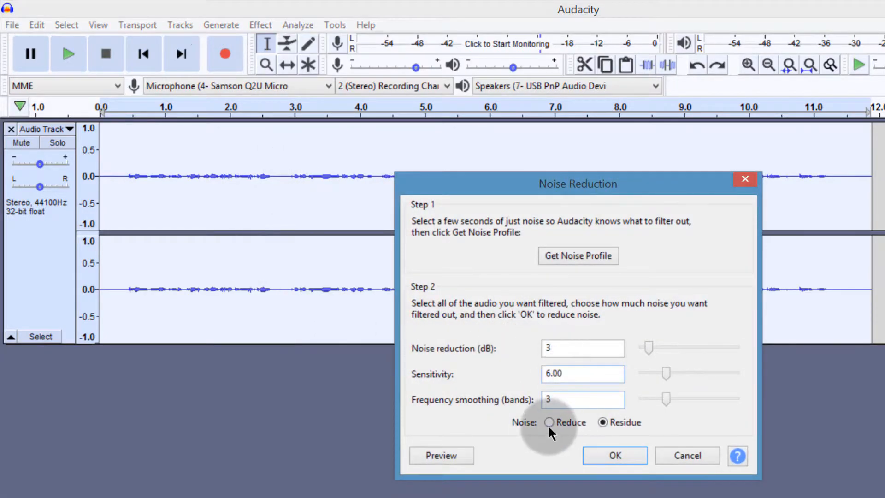
left_click(550, 423)
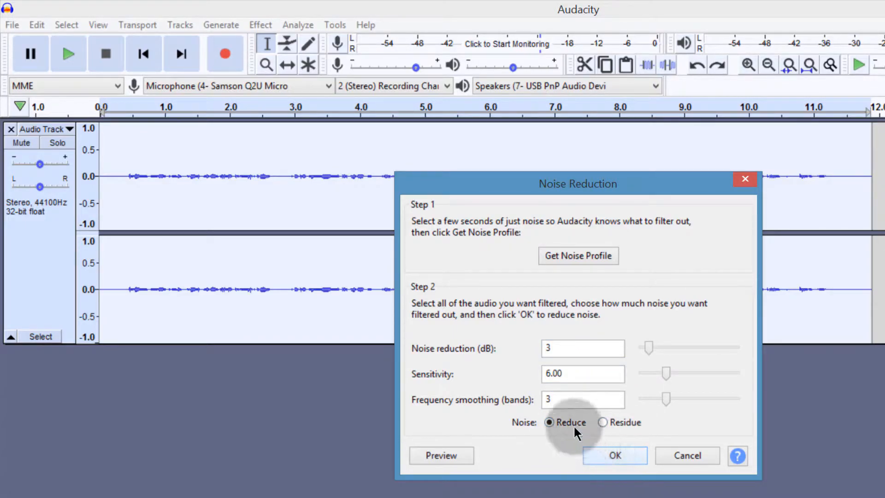
left_click(610, 455)
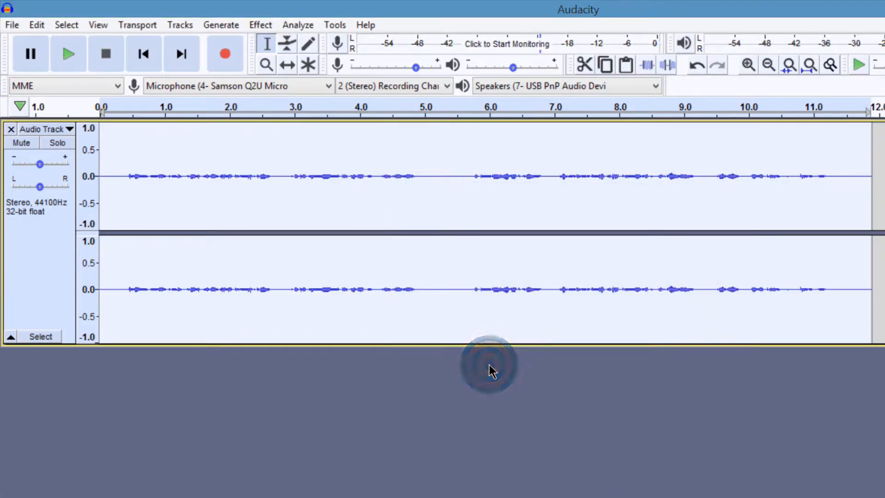
Capture a noise profile from the short silent section at the start of the track.
left_click(116, 177)
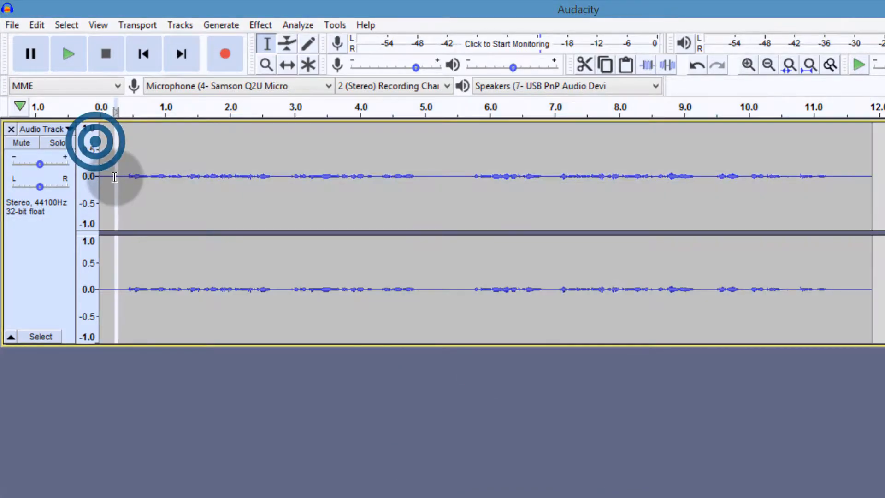
left_click(261, 24)
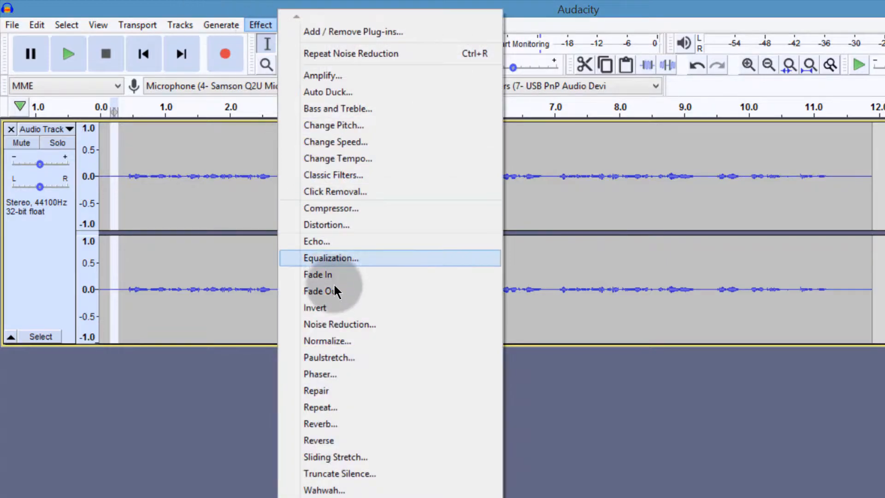
left_click(326, 324)
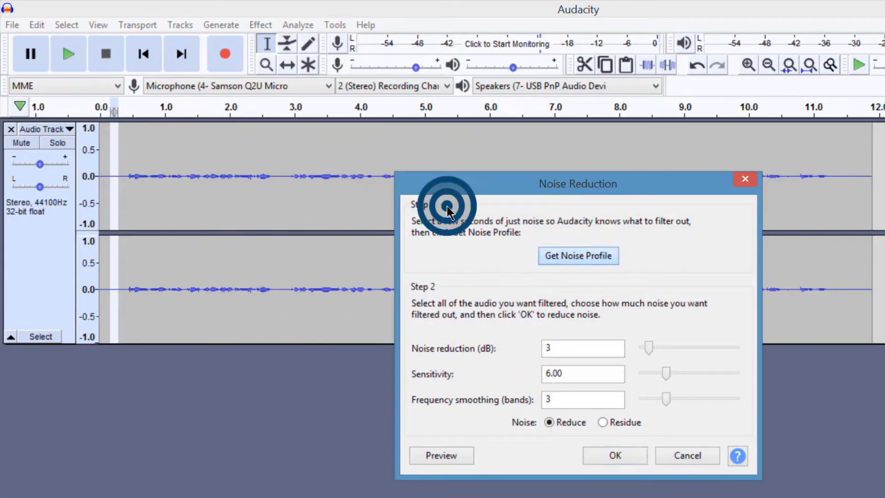
left_click(558, 257)
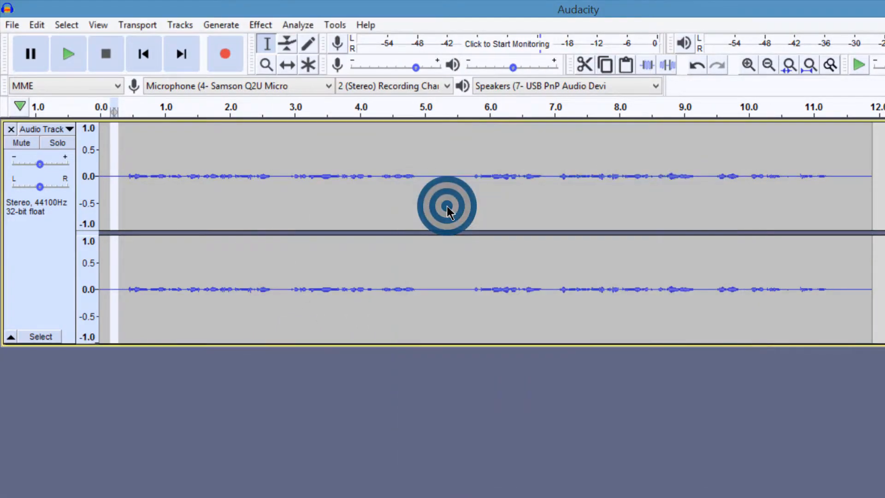
Apply 3 dB of noise reduction to the whole track, with sensitivity 6.00, 3 frequency smoothing bands and the noise option Reduce.
left_click(43, 291)
left_click(260, 25)
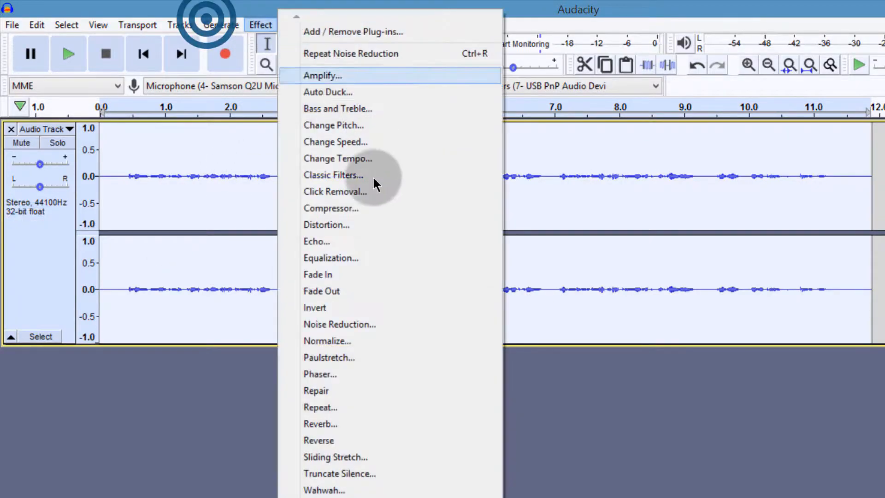
left_click(322, 324)
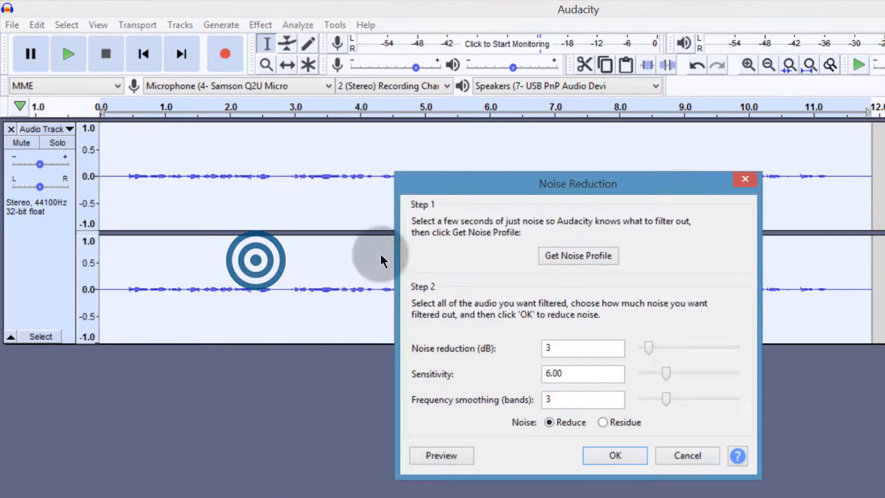
left_click(615, 455)
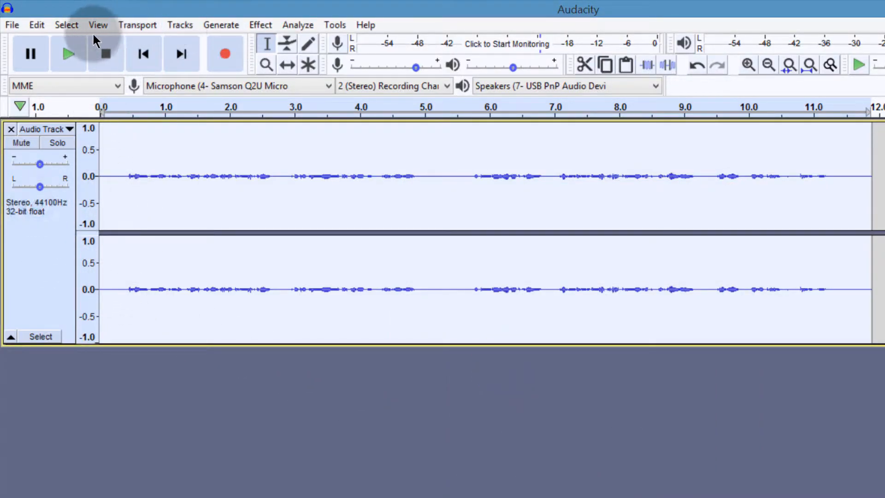
left_click(259, 25)
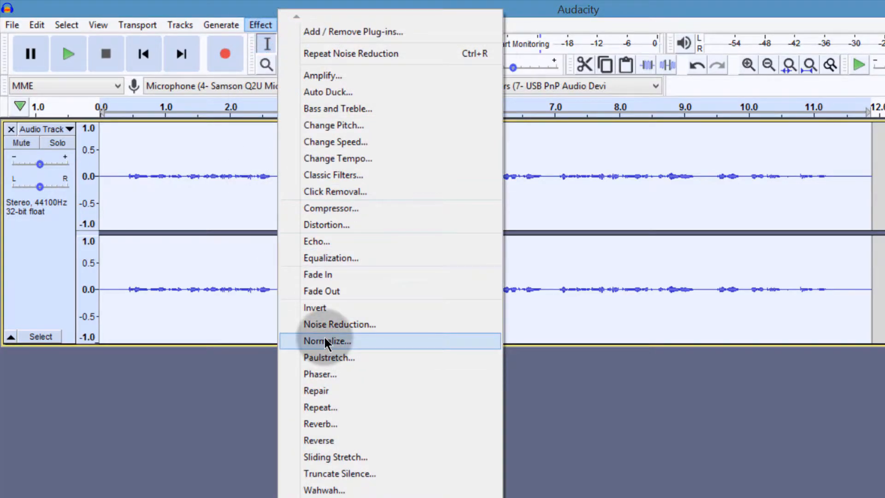
left_click(31, 235)
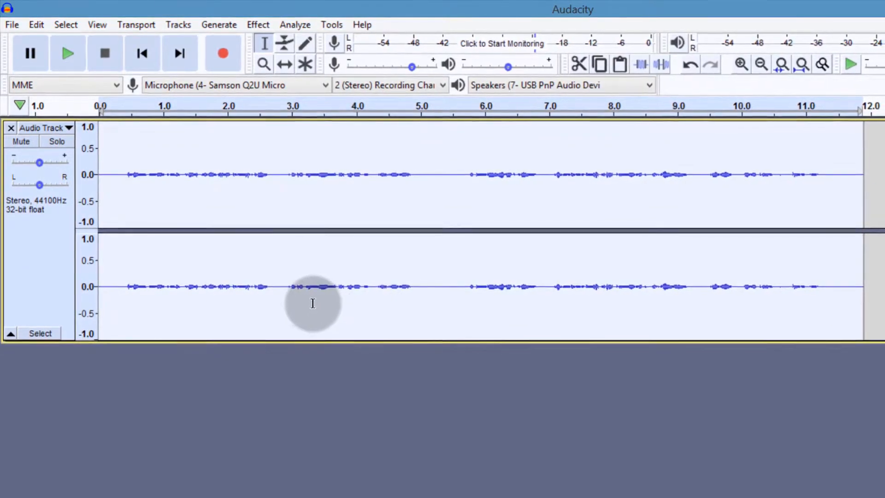
Try the Bass Boost curve in the Equalization effect and dismiss the effect without applying it.
left_click(258, 24)
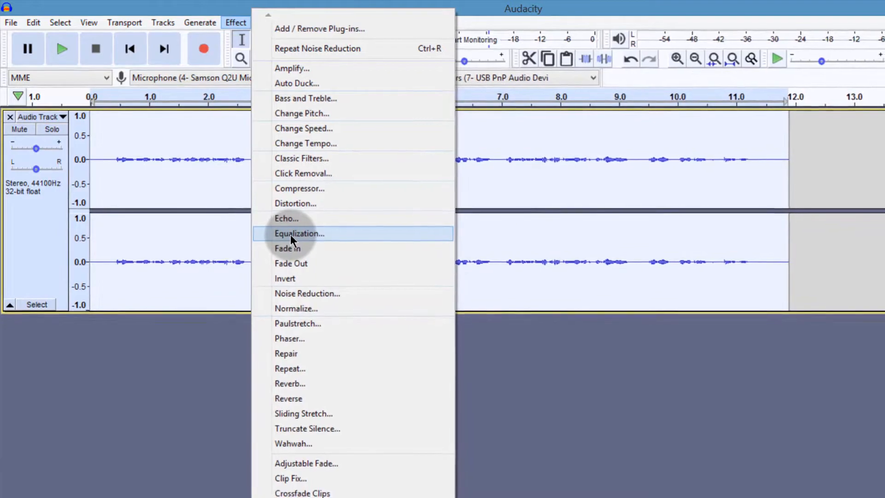
left_click(291, 235)
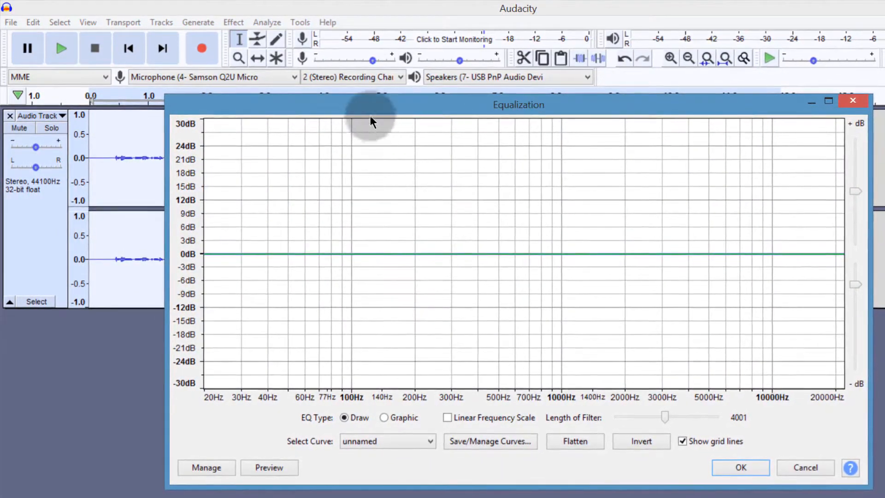
left_click_drag(345, 105, 270, 103)
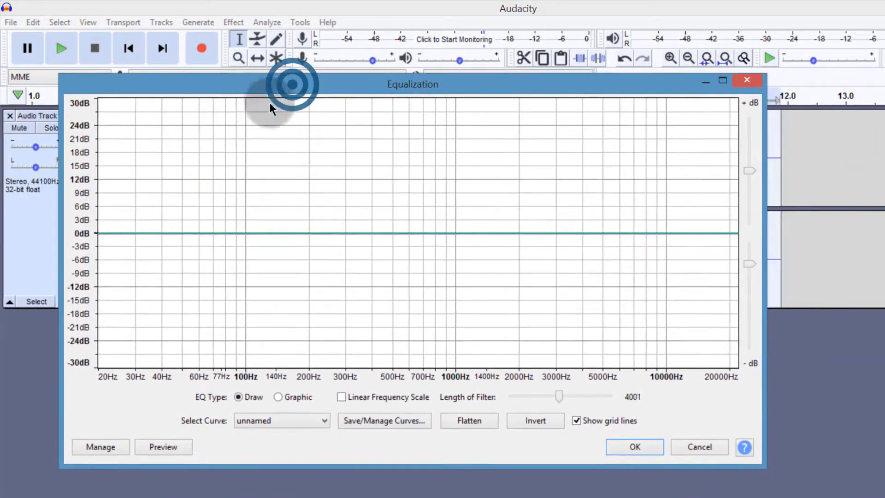
left_click(271, 422)
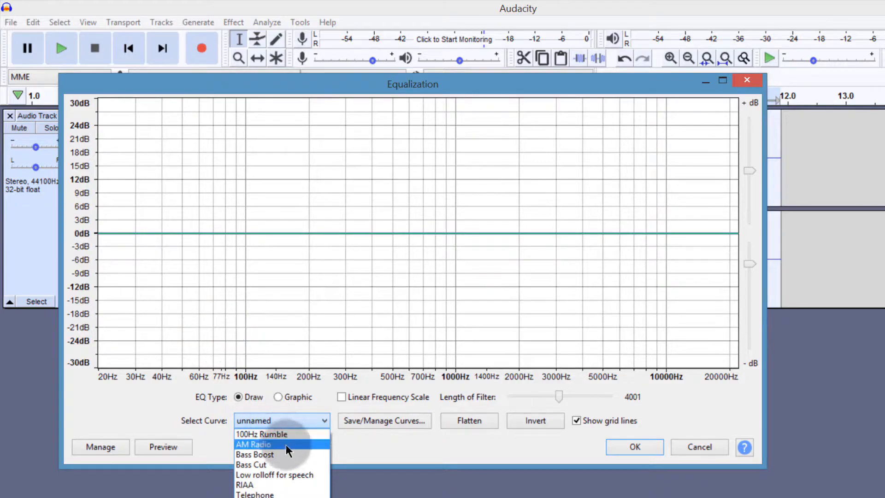
left_click(267, 454)
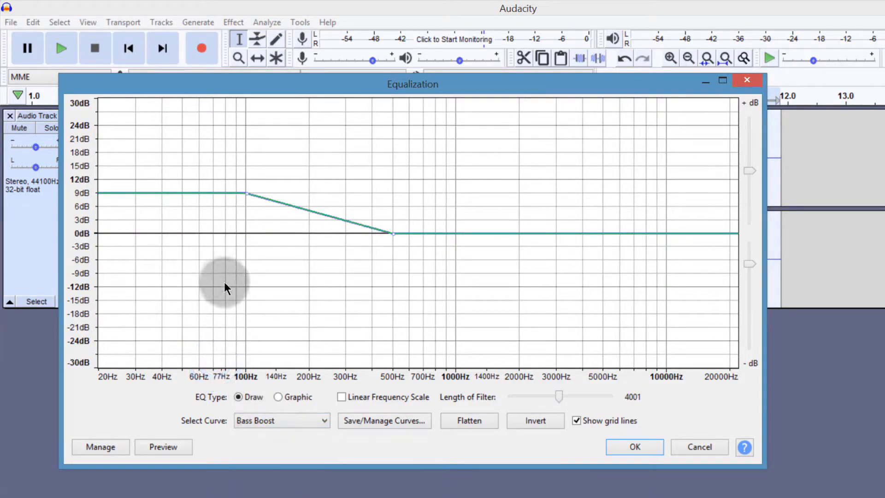
left_click(748, 81)
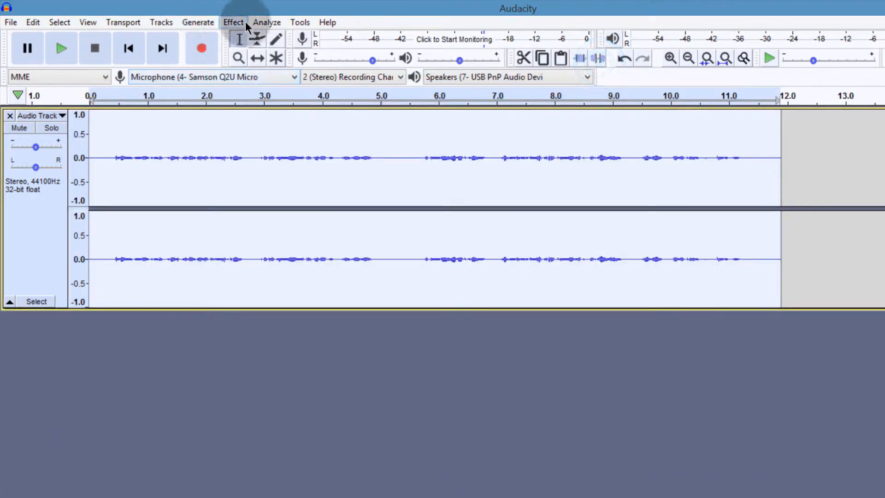
Check which program version is installed in the About information and close it.
left_click(331, 29)
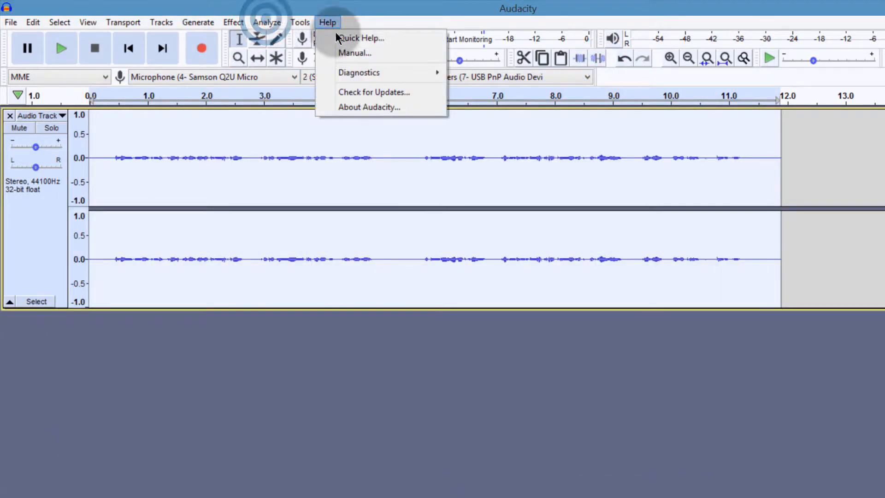
left_click(362, 104)
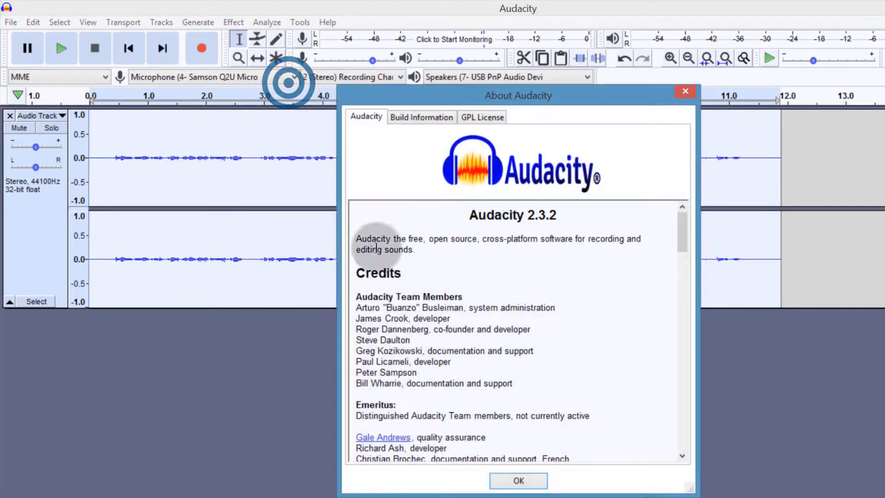
left_click_drag(531, 217, 559, 221)
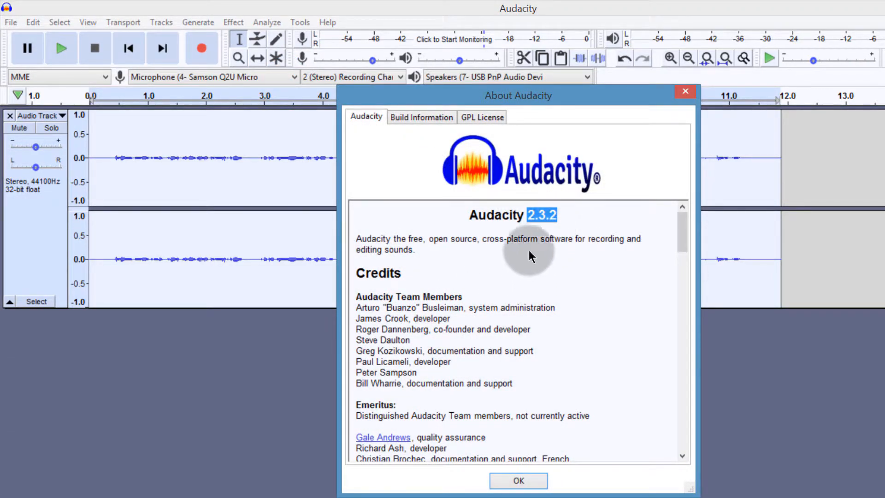
left_click(531, 216)
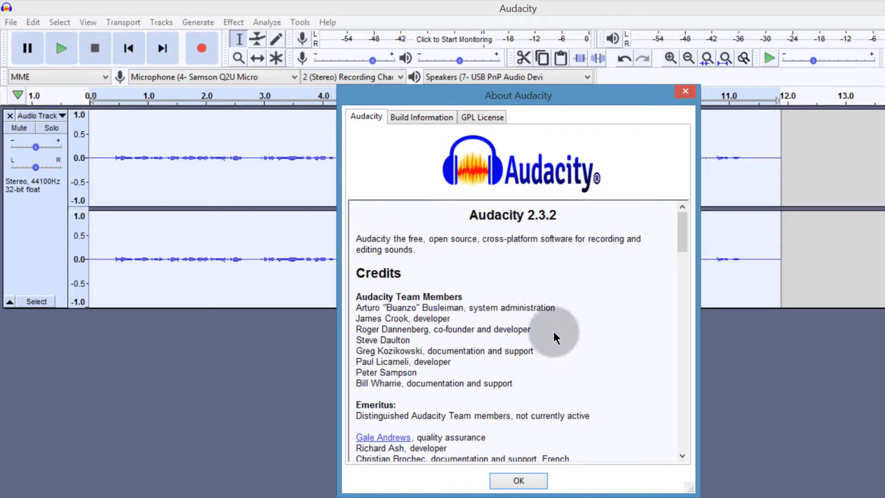
left_click(684, 91)
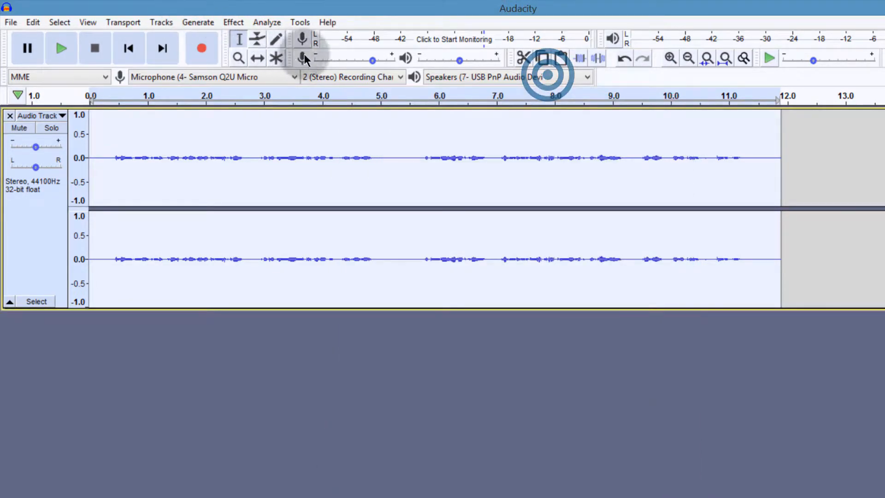
Load the Bass Boost curve in the Equalization effect for the whole track.
left_click(300, 22)
left_click(237, 21)
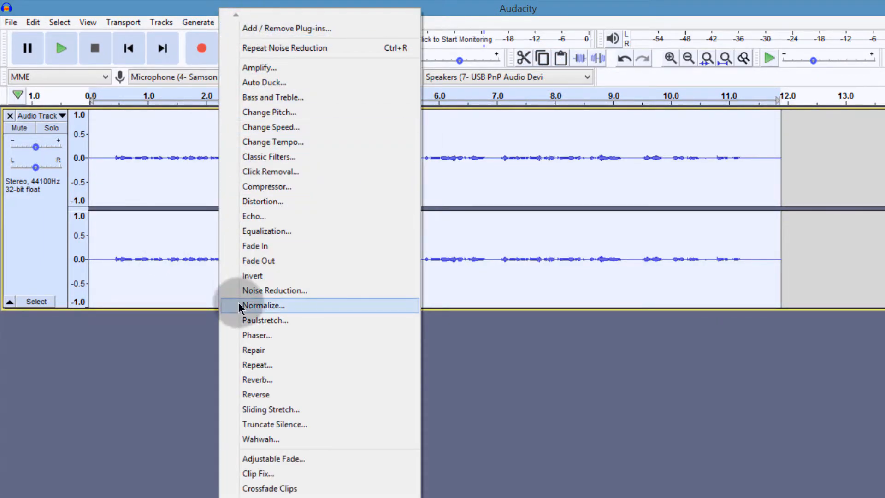
left_click(264, 231)
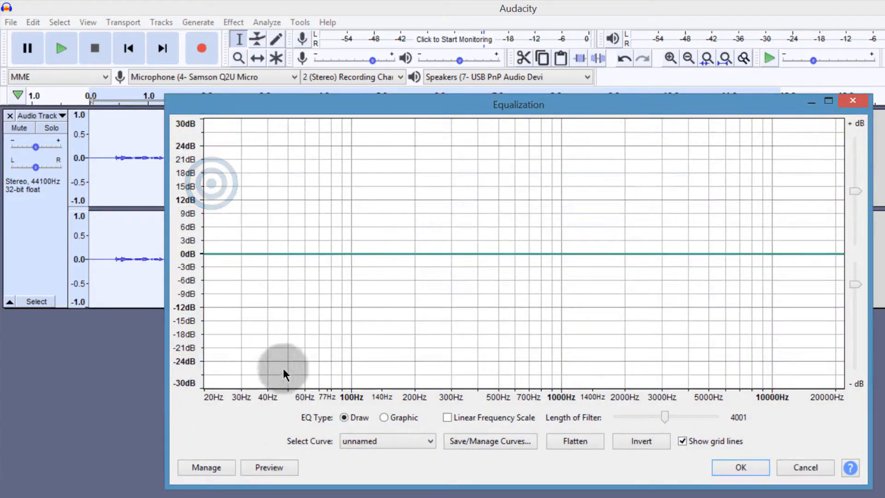
left_click(392, 442)
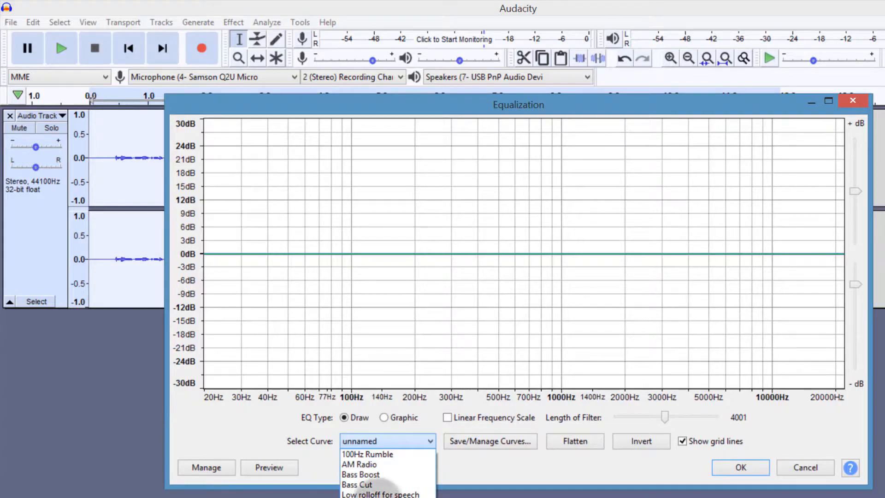
left_click(369, 475)
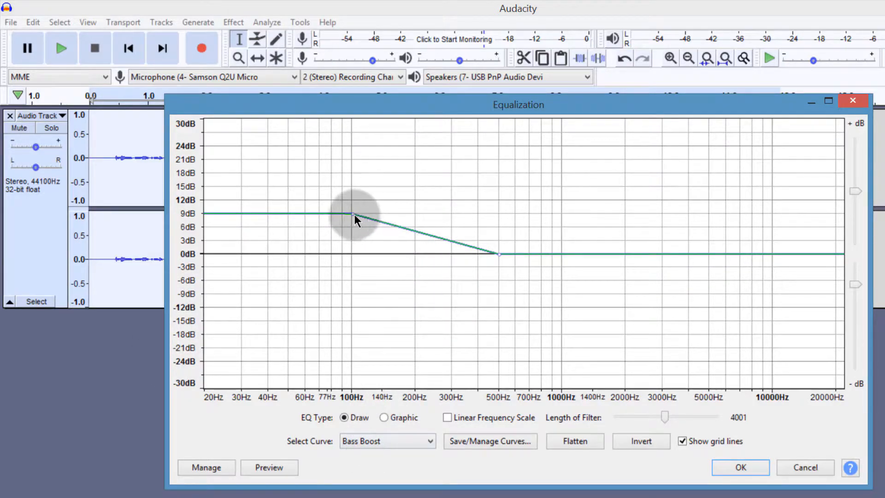
Lower the equalization curve's 100 Hz point to about 4 dB and preview part of the result.
left_click_drag(353, 214, 350, 235)
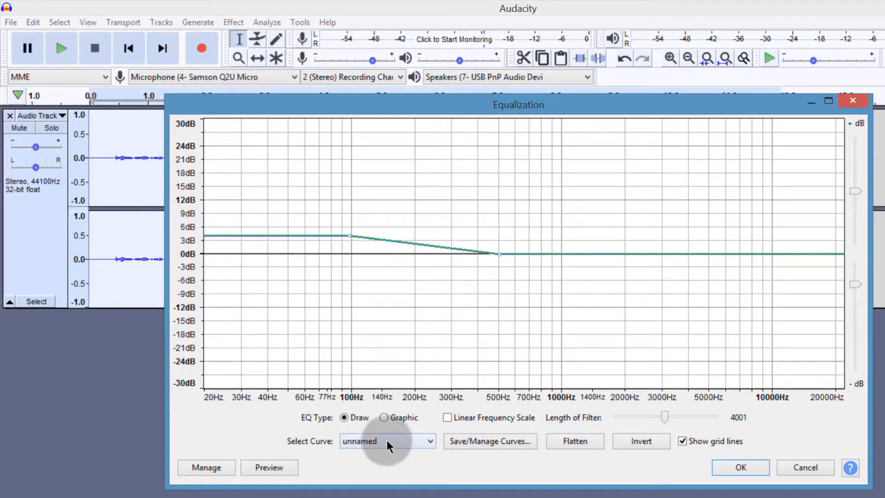
left_click(257, 467)
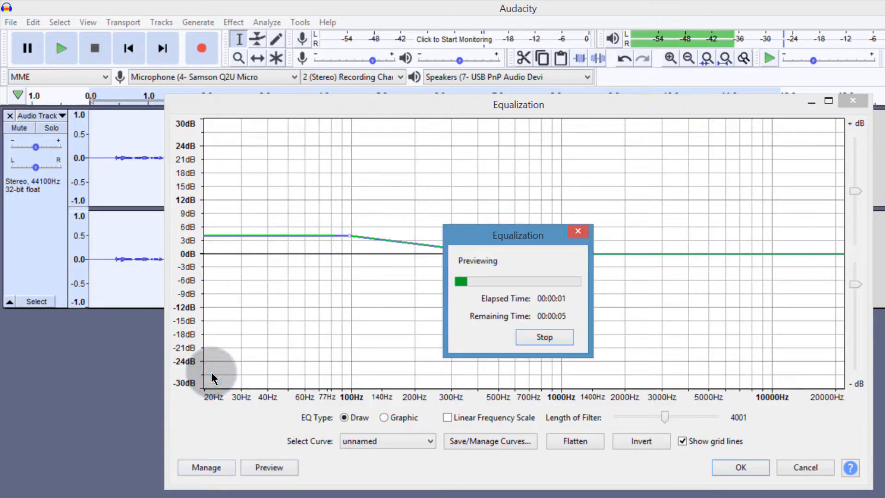
left_click(544, 337)
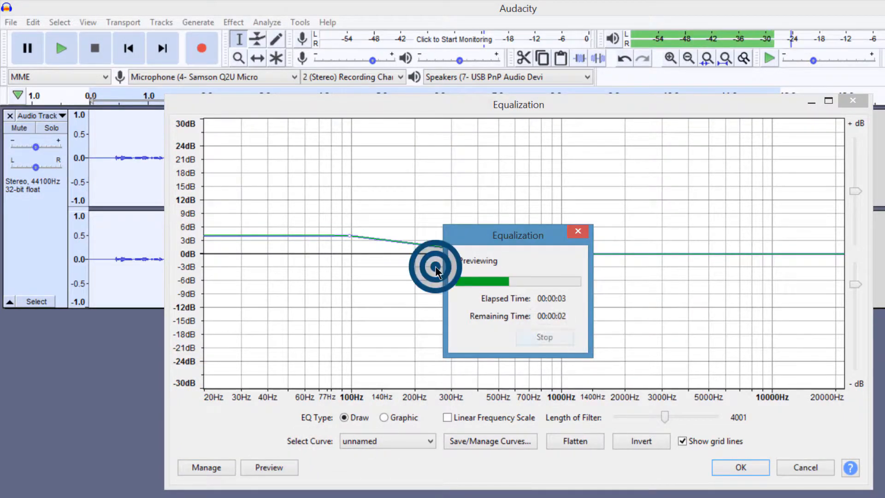
Reshape the equalization curve to about -5 dB at 100 Hz, -13 dB just below 1000 Hz and -3 dB just above 2000 Hz.
left_click_drag(350, 234, 354, 277)
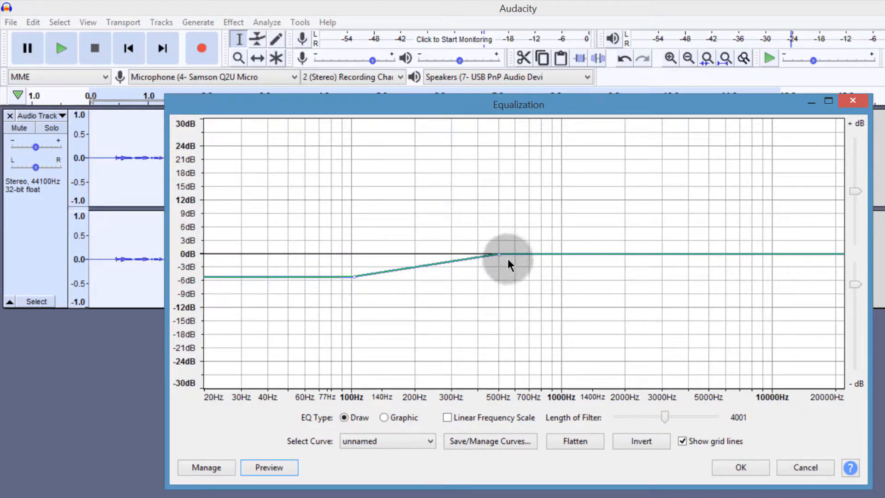
left_click_drag(555, 252, 553, 310)
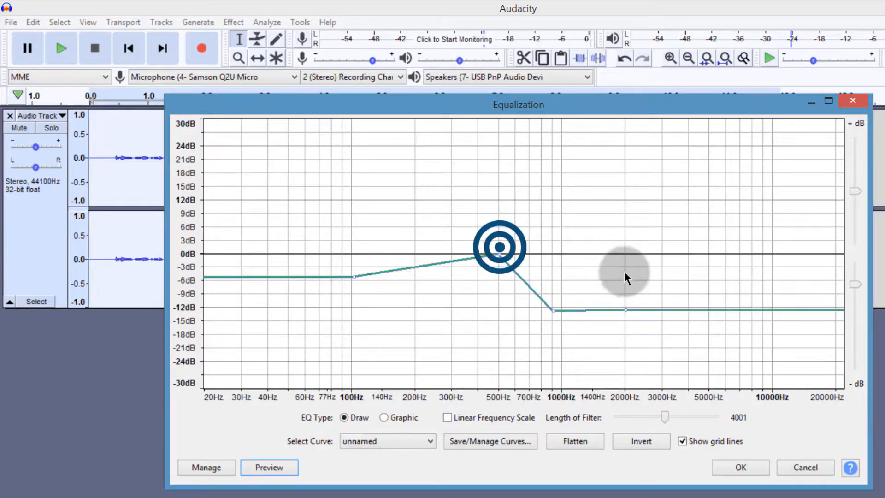
left_click_drag(627, 300, 631, 266)
Preview the reshaped equalization curve briefly and cancel the Equalization effect.
left_click(268, 466)
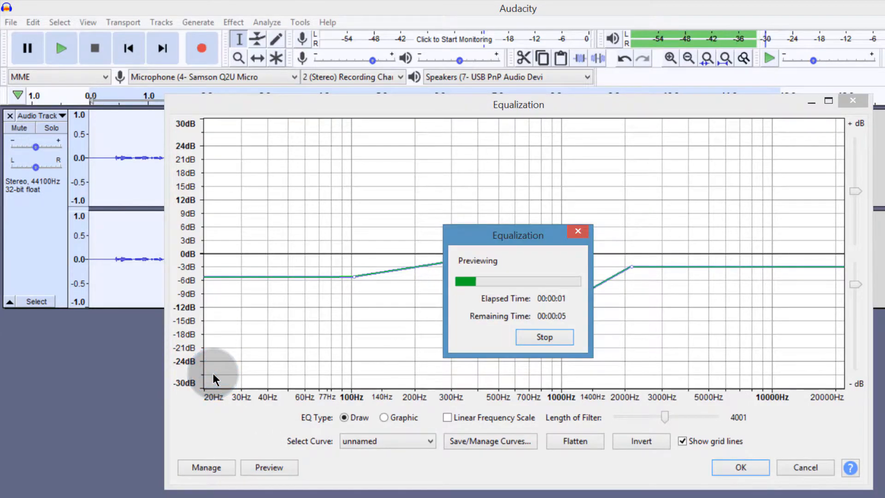
left_click(544, 337)
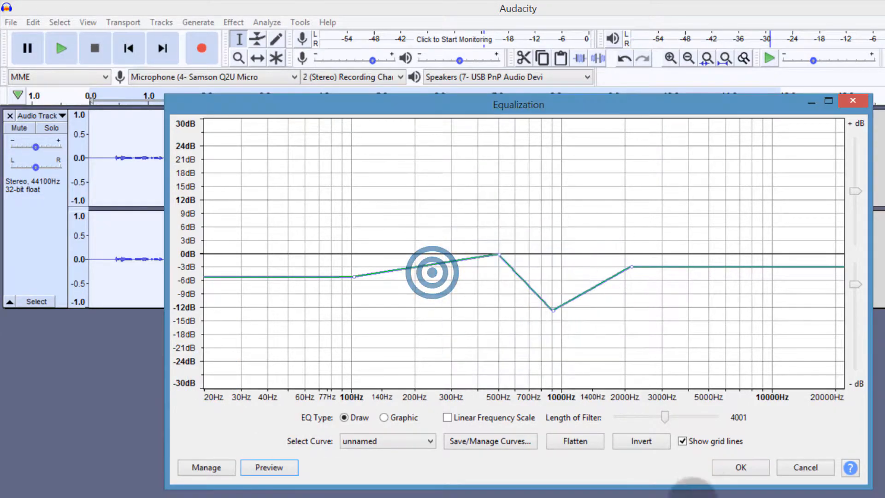
left_click(804, 469)
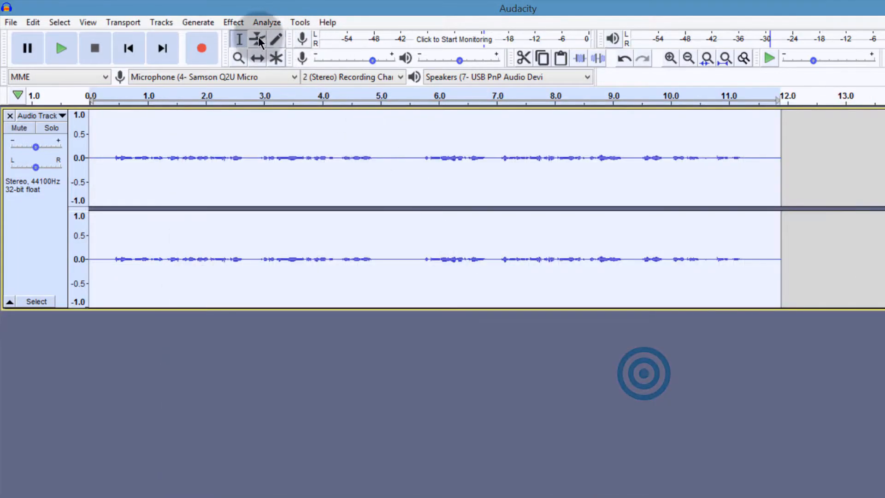
left_click(244, 23)
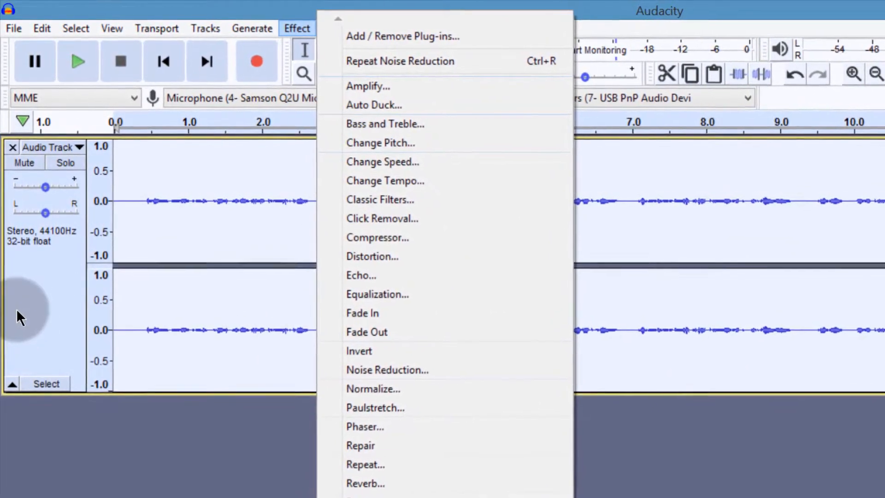
left_click(18, 248)
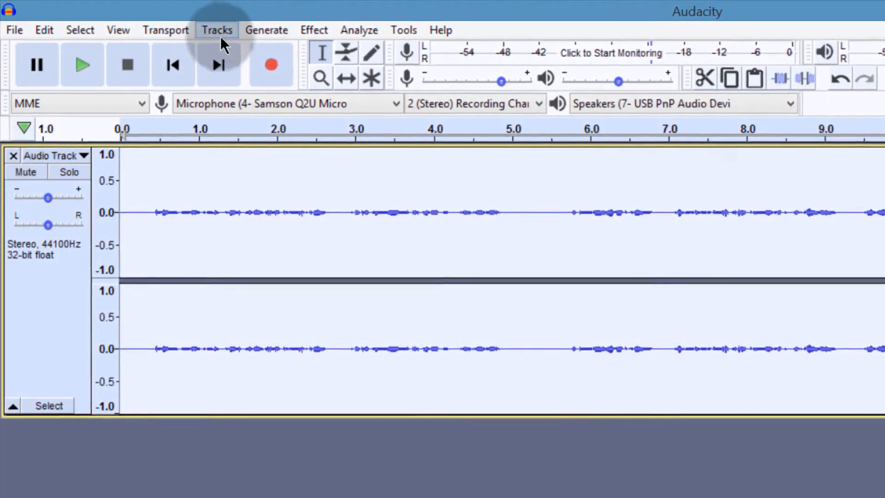
left_click(318, 30)
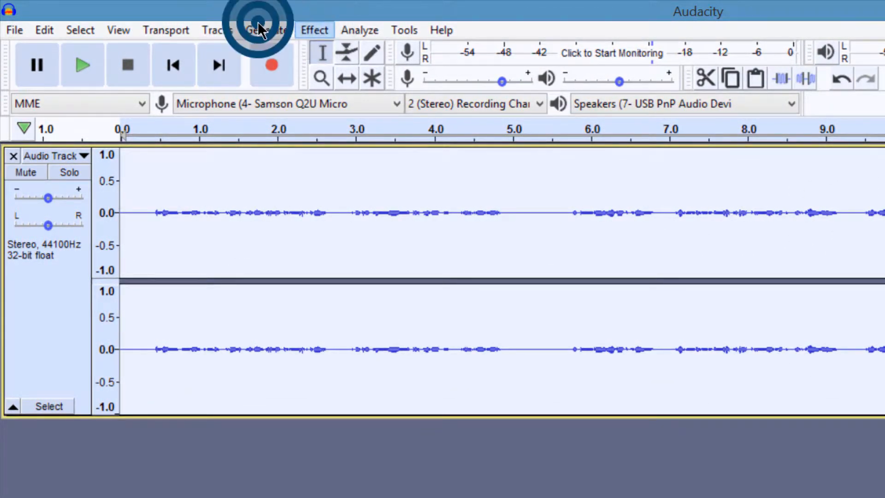
Normalize the whole track to a peak amplitude of -3.0 dB with DC offset removal, and play its start briefly.
left_click(401, 410)
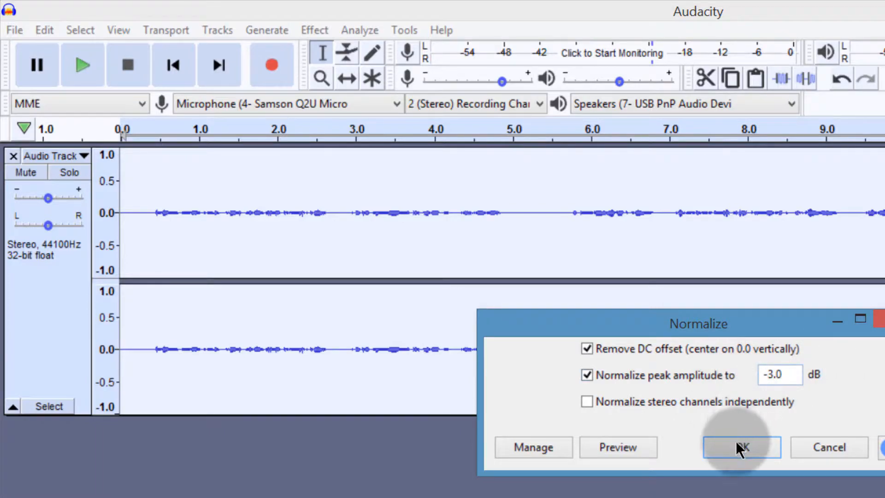
double_click(788, 376)
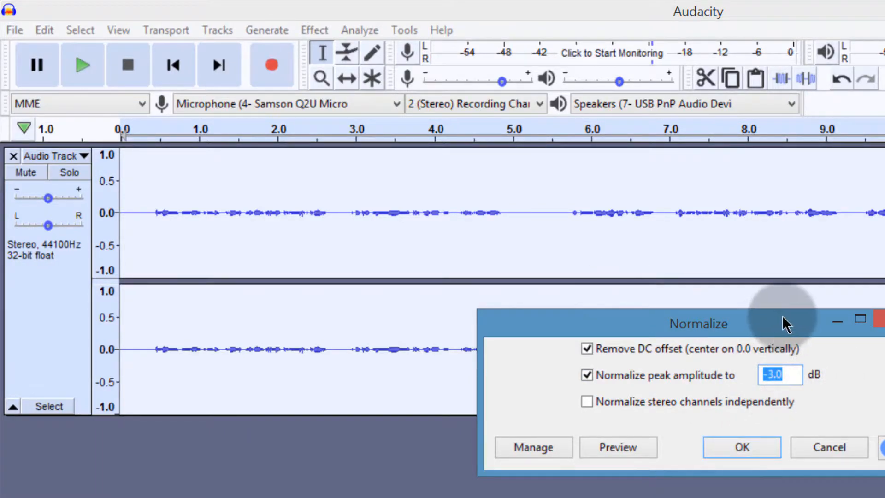
left_click(776, 372)
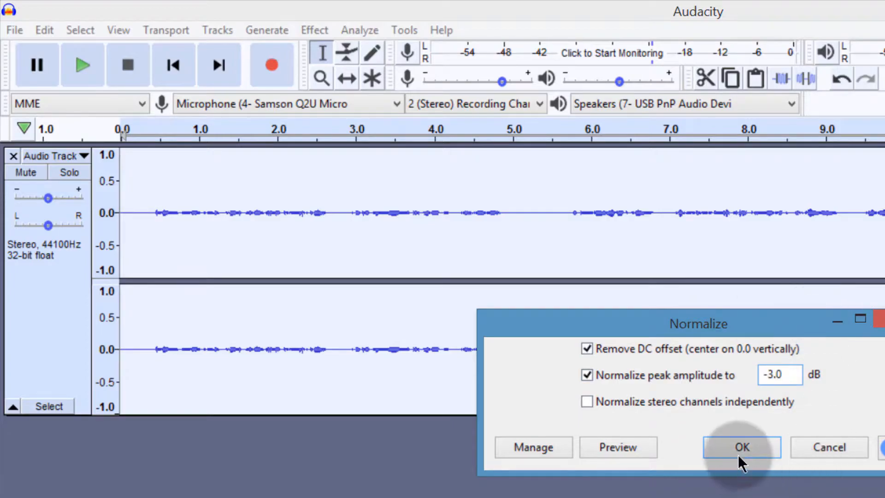
key("Return")
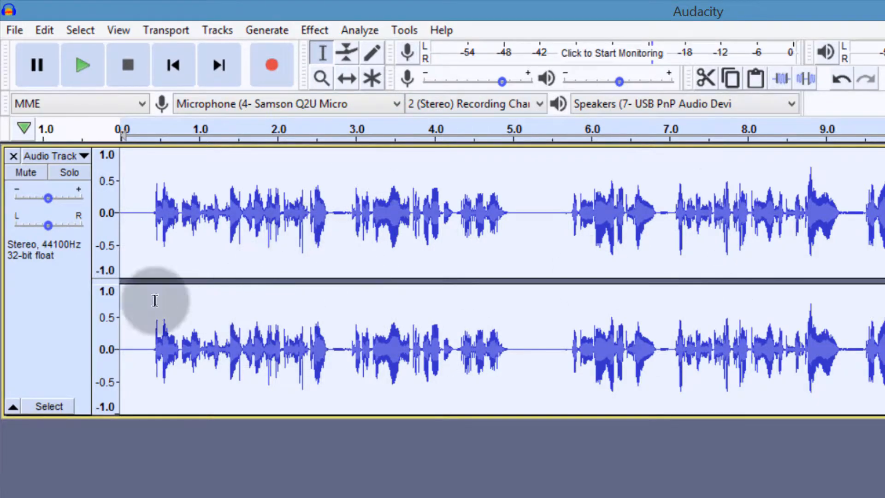
left_click(89, 65)
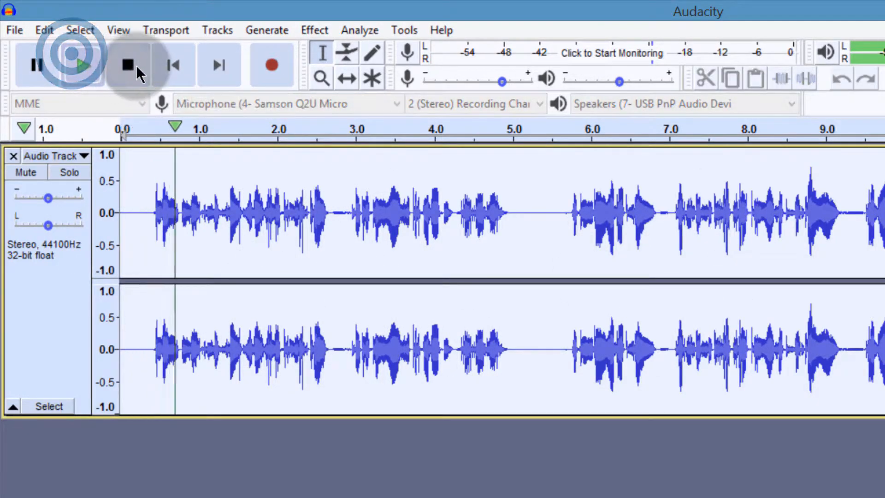
left_click(106, 51)
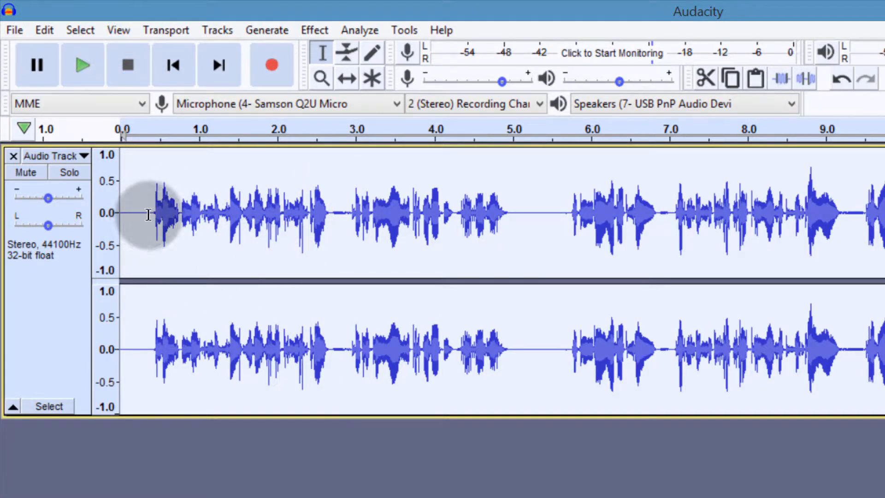
Capture a noise profile from the silence at about 0.1 to 0.3 s and apply noise reduction to the whole track.
left_click_drag(143, 193, 129, 191)
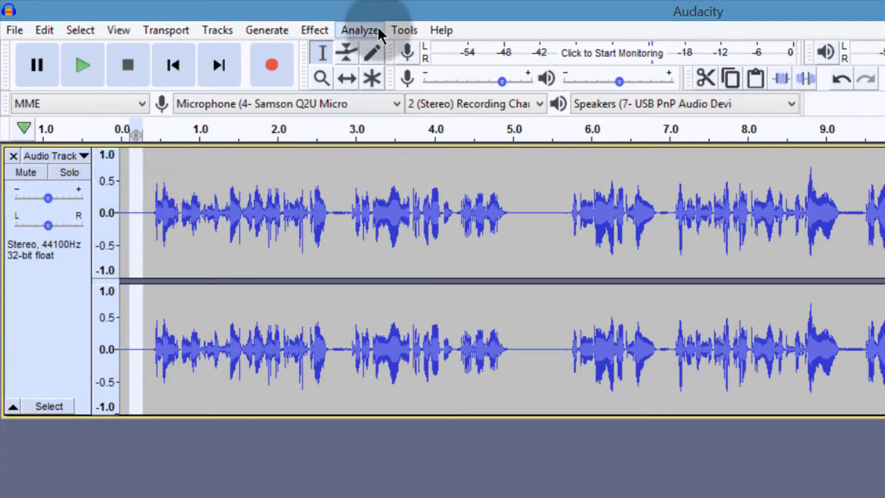
left_click(315, 30)
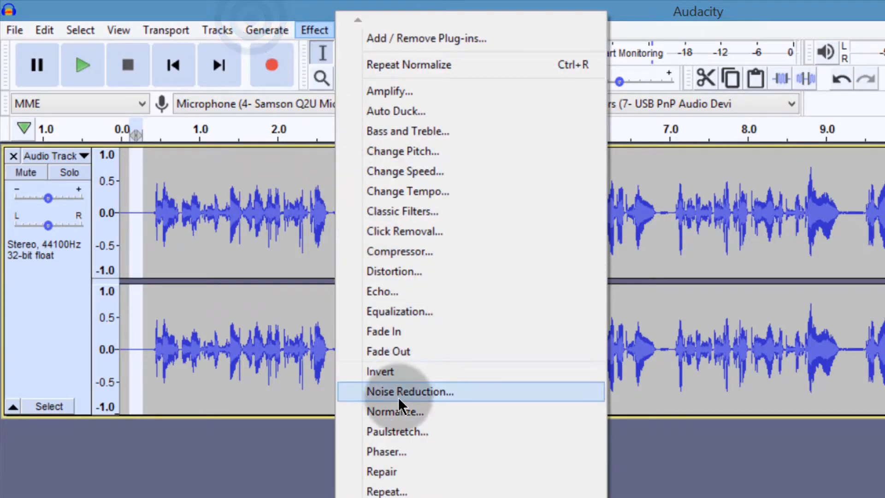
left_click(507, 390)
left_click(696, 308)
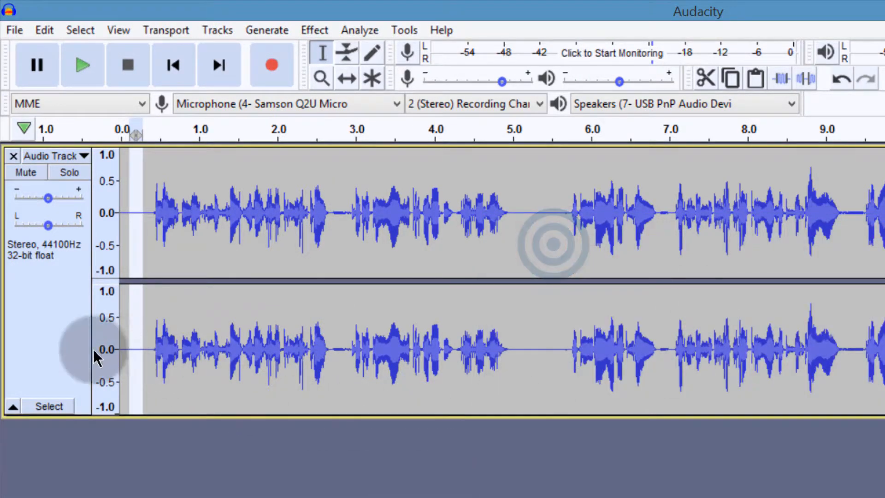
left_click(28, 265)
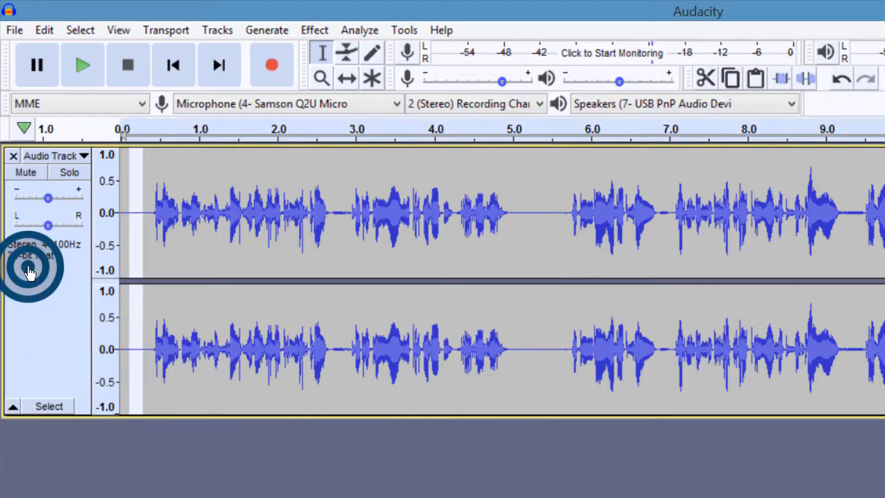
left_click(314, 29)
left_click(406, 63)
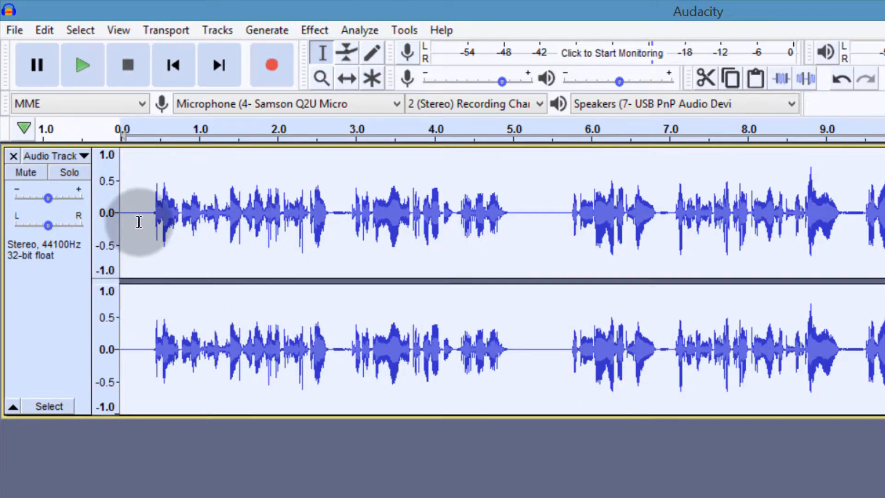
Set noise reduction to 2 dB, capture a new noise profile from the silence before the speech, and repeat the reduction on the whole track.
left_click_drag(139, 222, 124, 180)
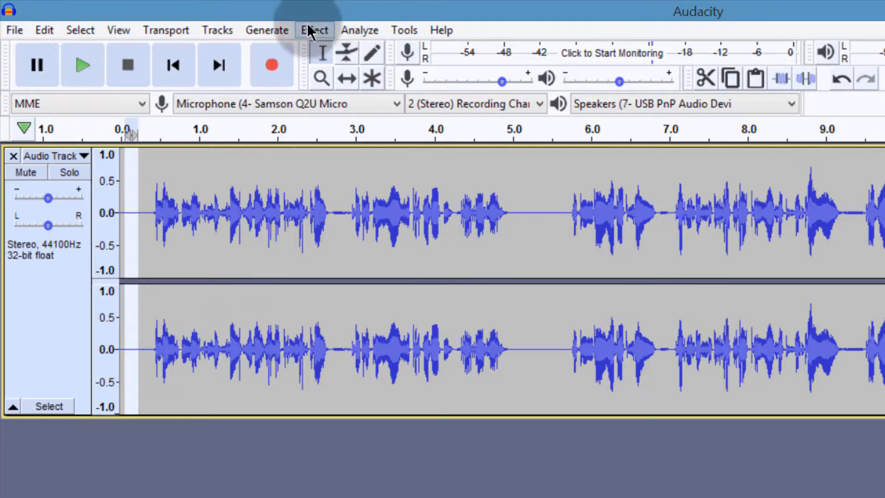
left_click(308, 29)
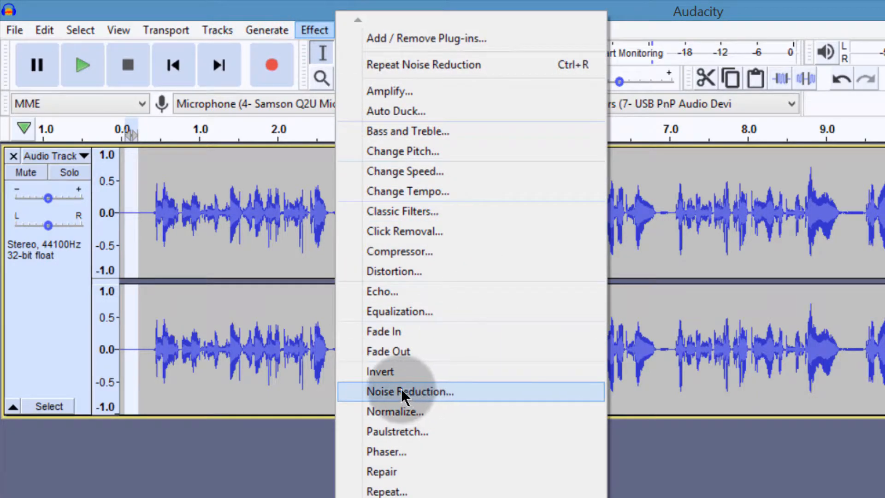
left_click(401, 391)
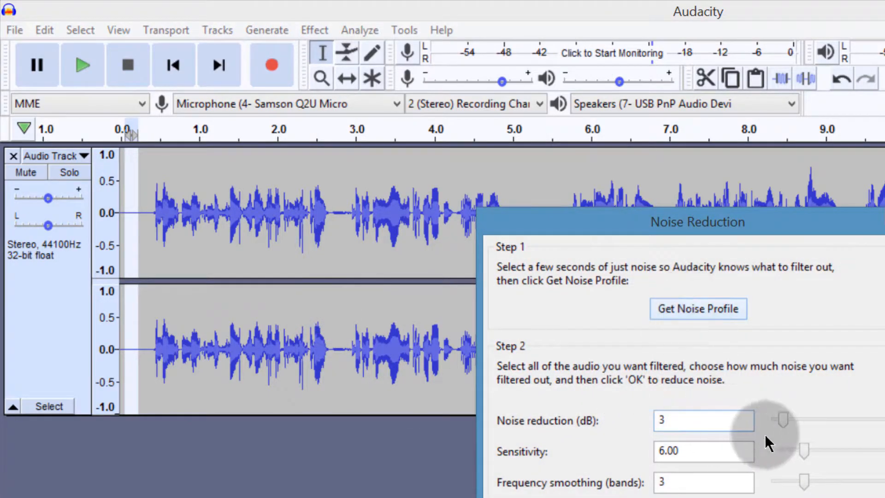
left_click_drag(781, 417, 780, 416)
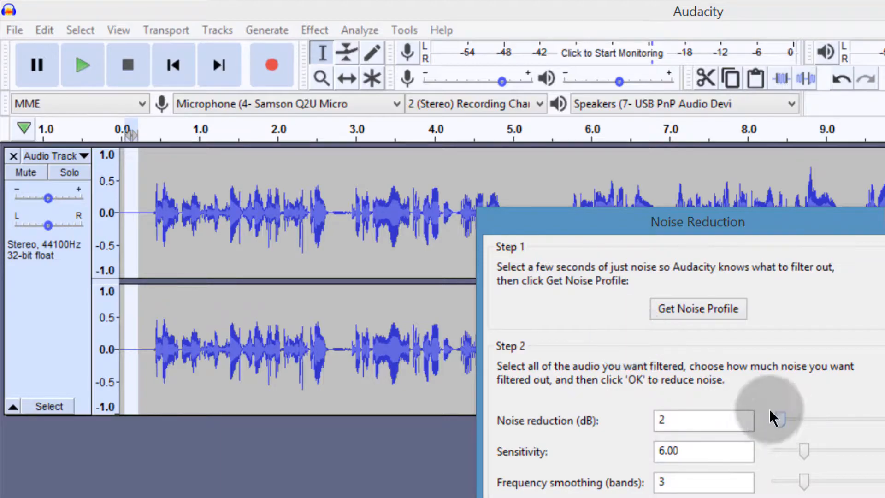
left_click(692, 308)
left_click(44, 247)
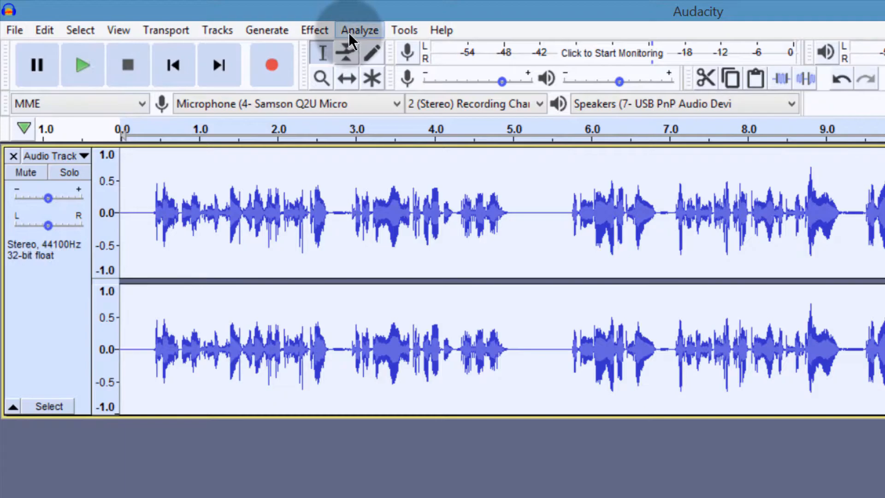
left_click(309, 27)
left_click(411, 66)
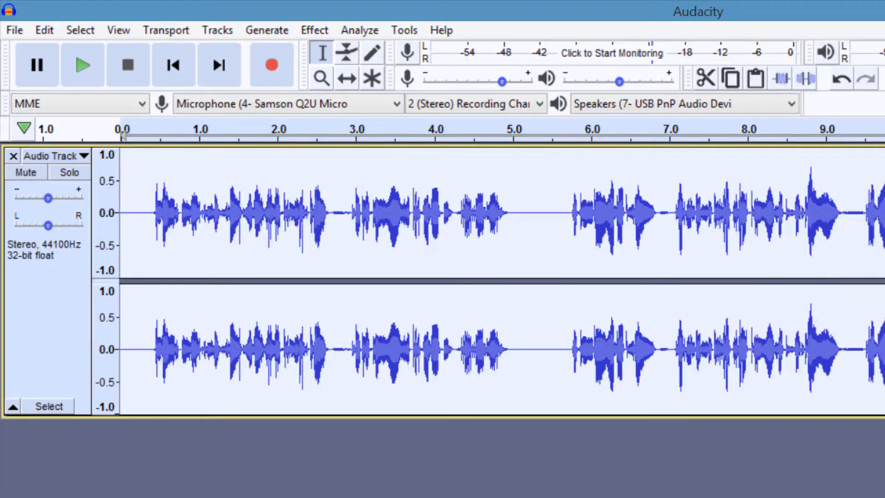
left_click(819, 171)
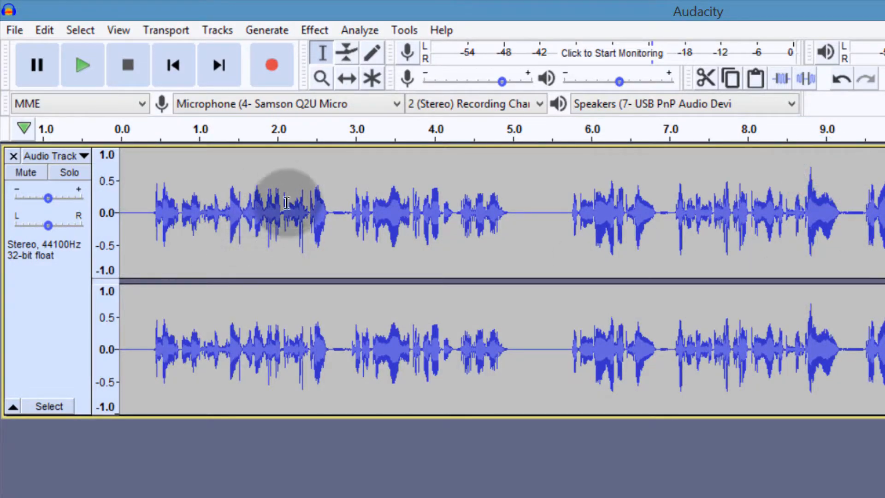
left_click(1, 276)
left_click(32, 278)
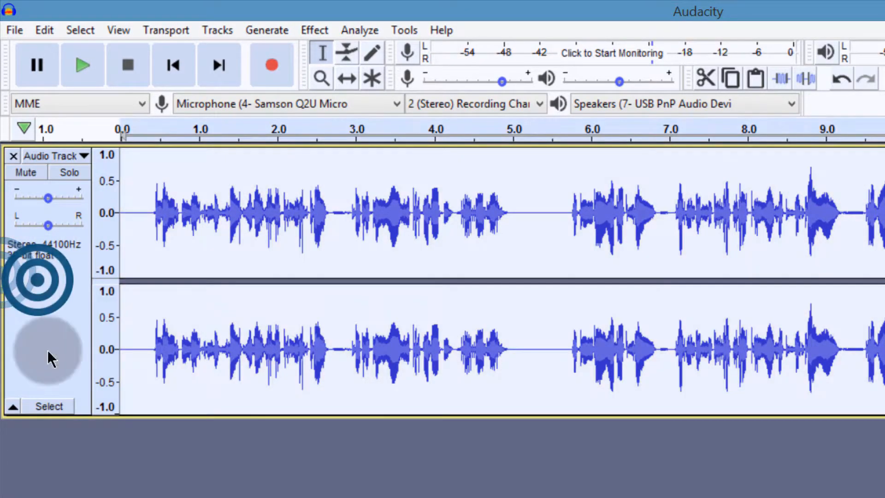
left_click(315, 30)
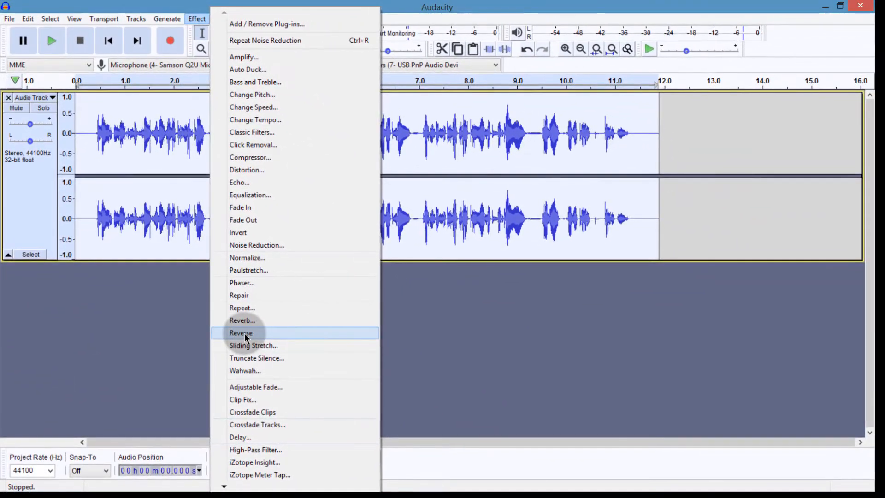
left_click(31, 174)
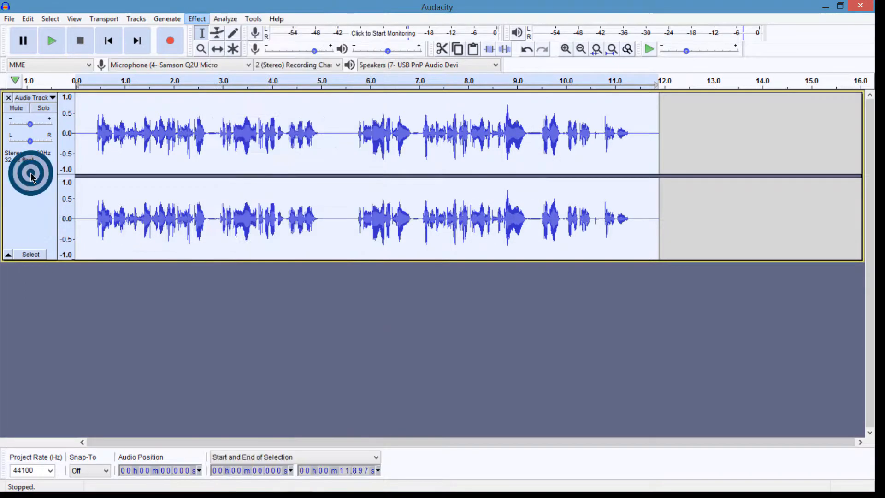
left_click_drag(84, 131, 318, 149)
left_click(20, 155)
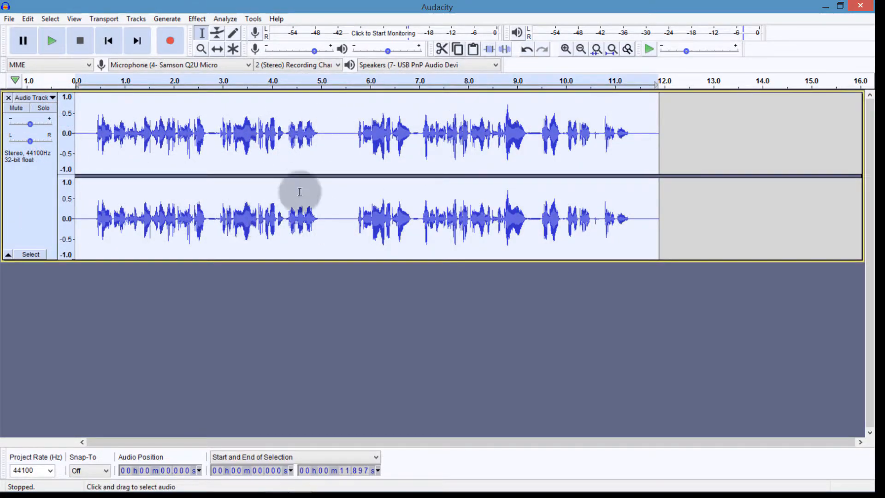
left_click(197, 19)
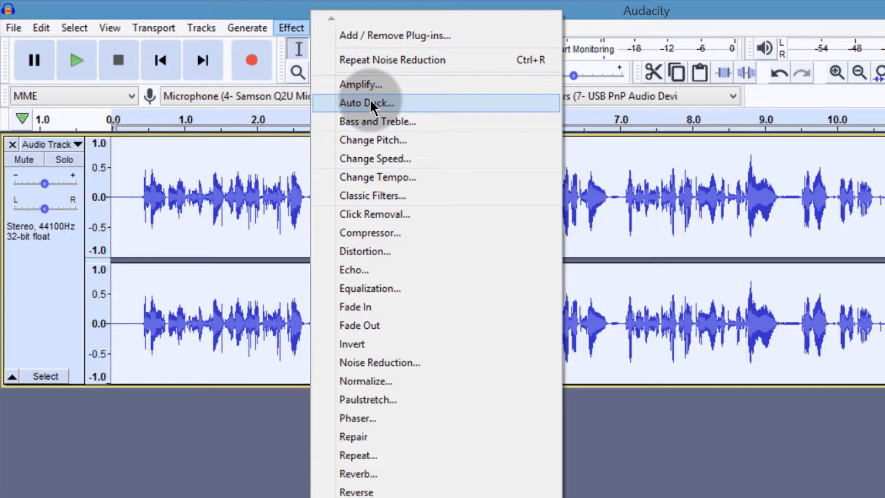
left_click(38, 226)
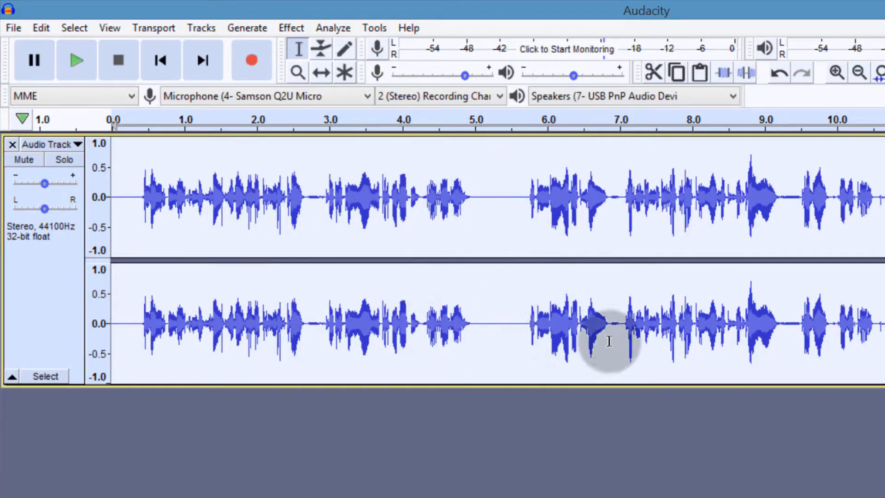
left_click_drag(133, 203, 125, 226)
left_click(44, 224)
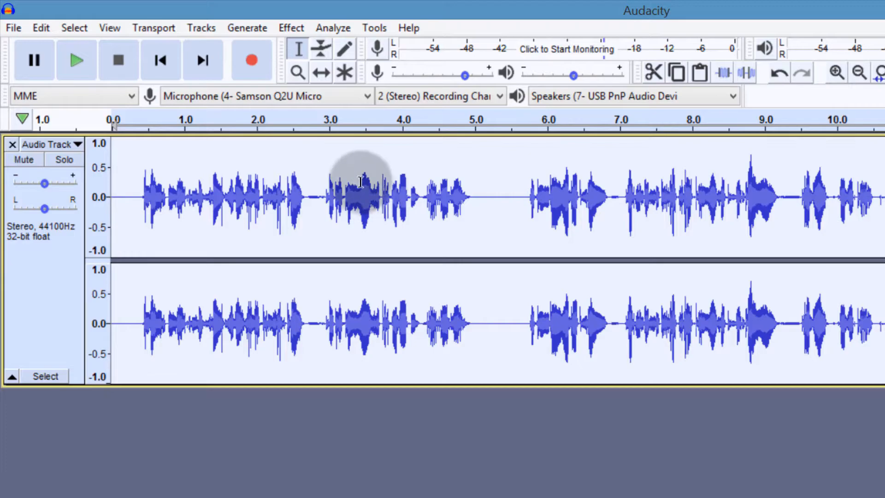
Set up an MP3 export with the Insane, 320 kbps quality preset and cancel it.
left_click(14, 28)
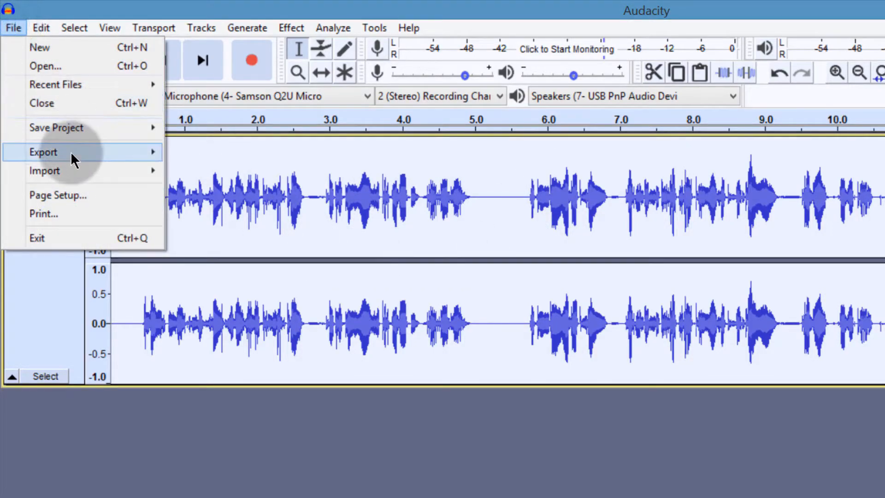
mouse_move(70, 152)
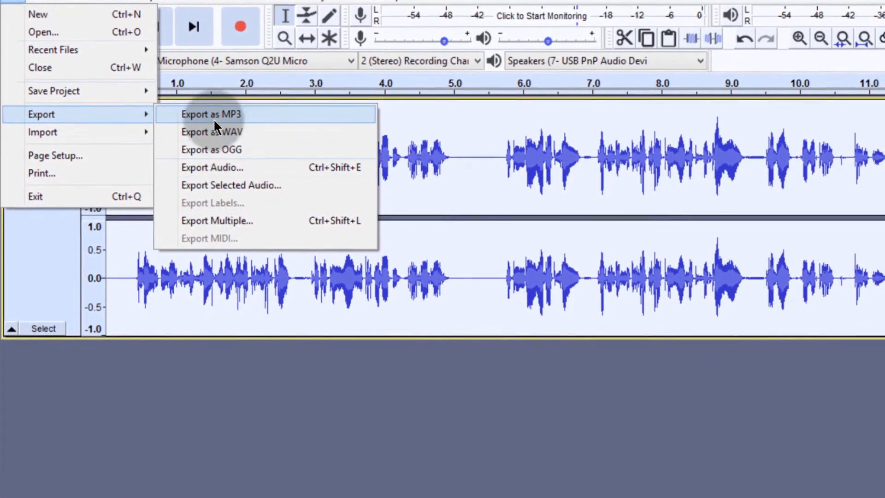
left_click(210, 119)
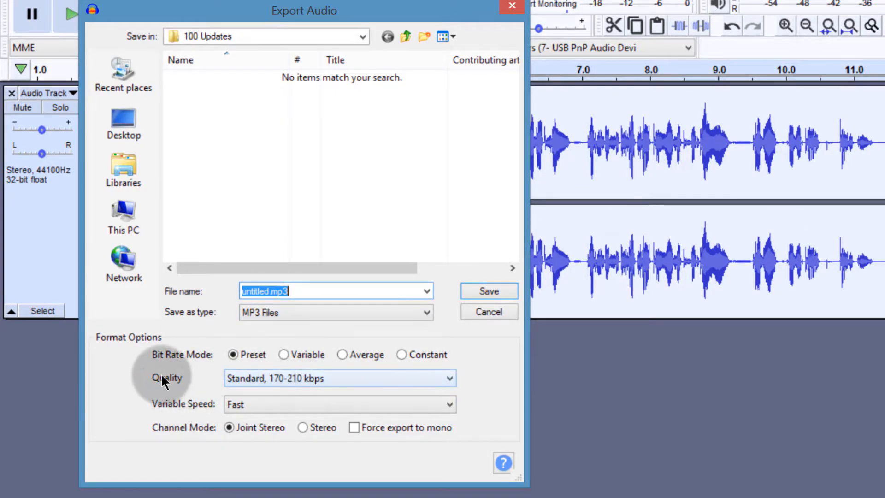
left_click(279, 377)
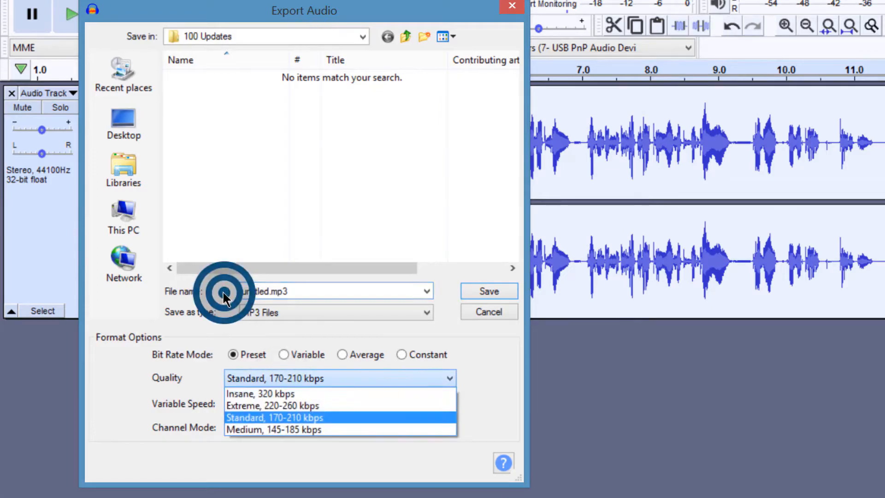
left_click(264, 393)
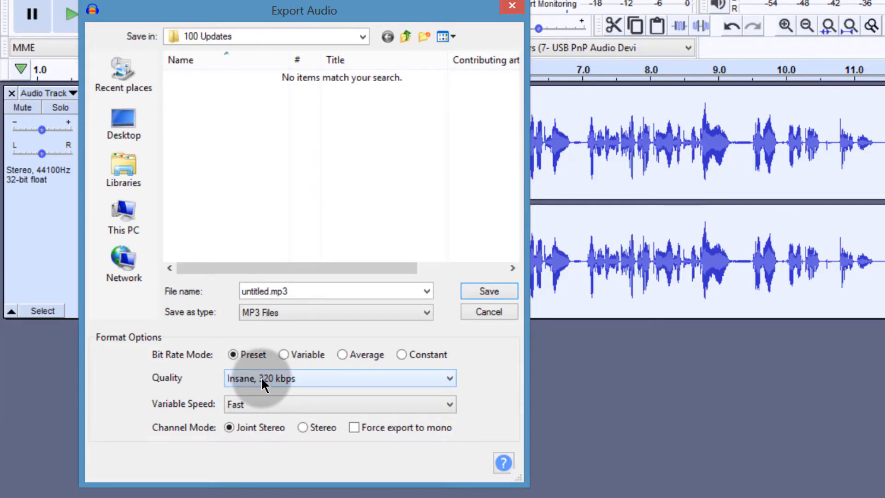
double_click(272, 291)
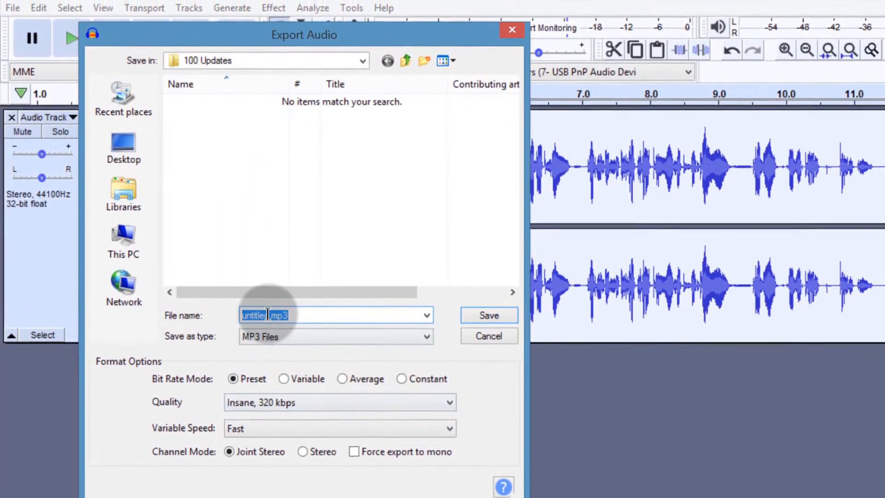
left_click(489, 341)
left_click(396, 267)
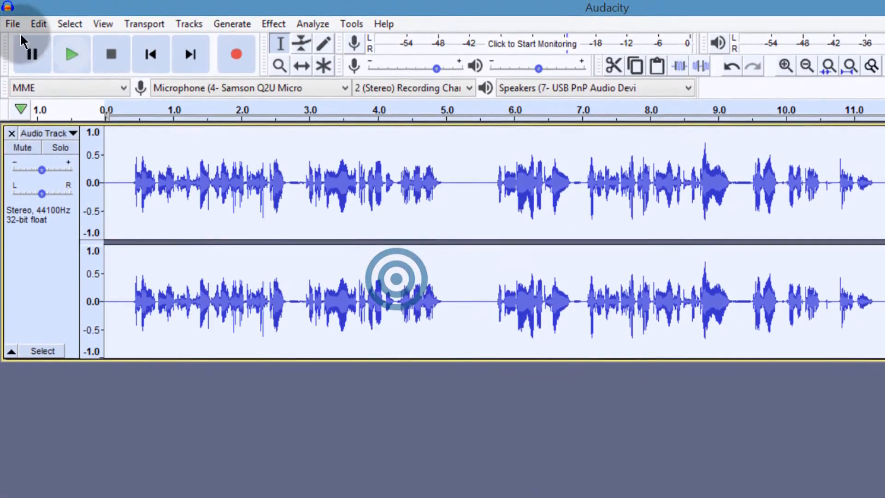
Export the audio to the 100 Updates folder as "Audacity project" in WAV signed 16-bit PCM format.
left_click(7, 26)
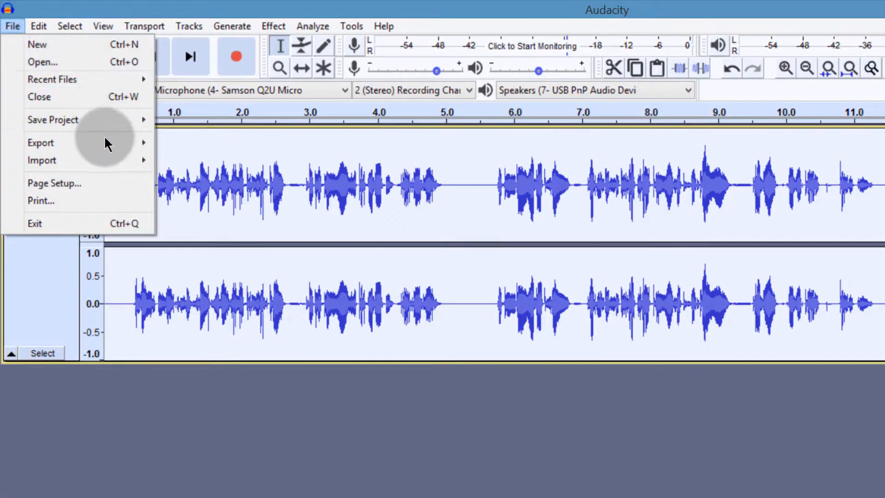
mouse_move(104, 137)
left_click(218, 159)
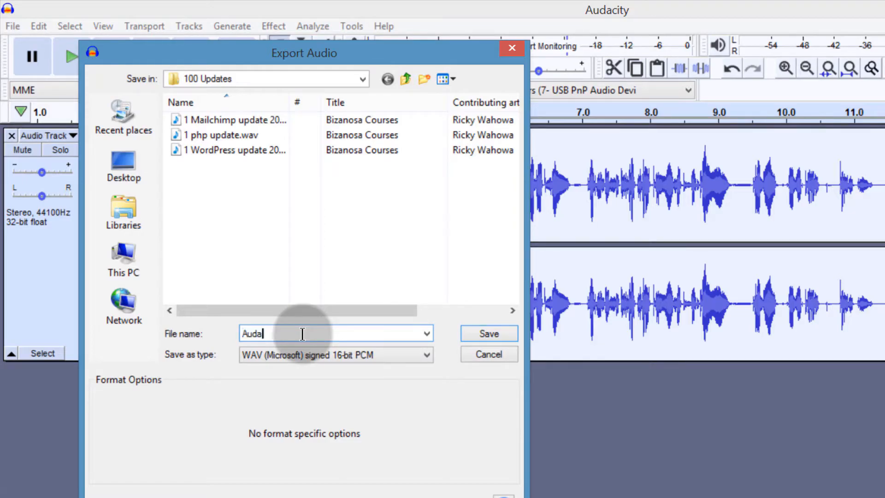
type("Audacity project")
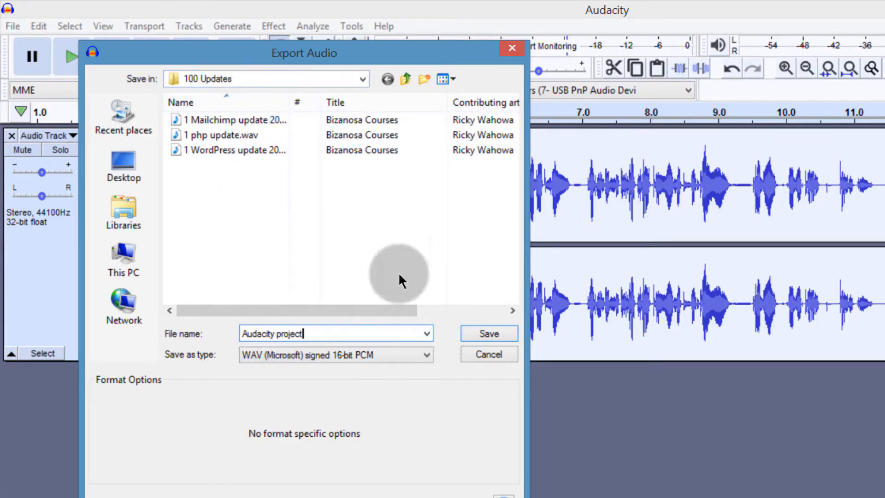
left_click(498, 331)
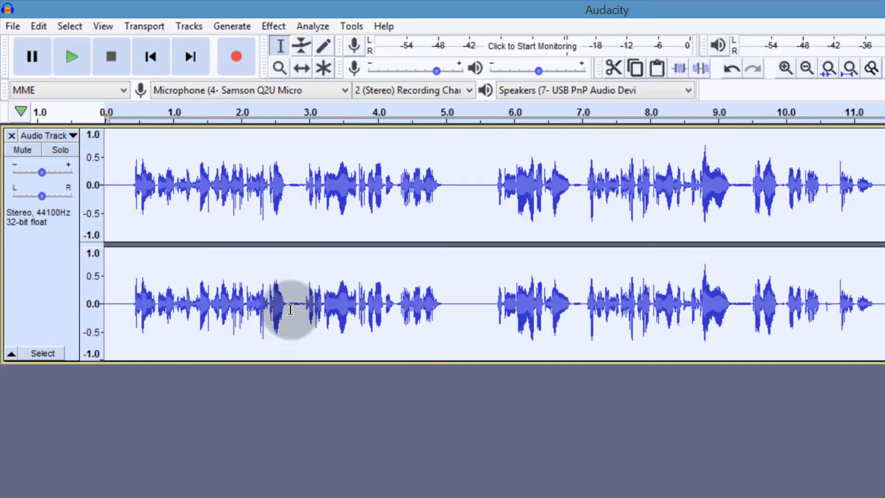
left_click_drag(292, 307, 303, 308)
left_click(176, 306)
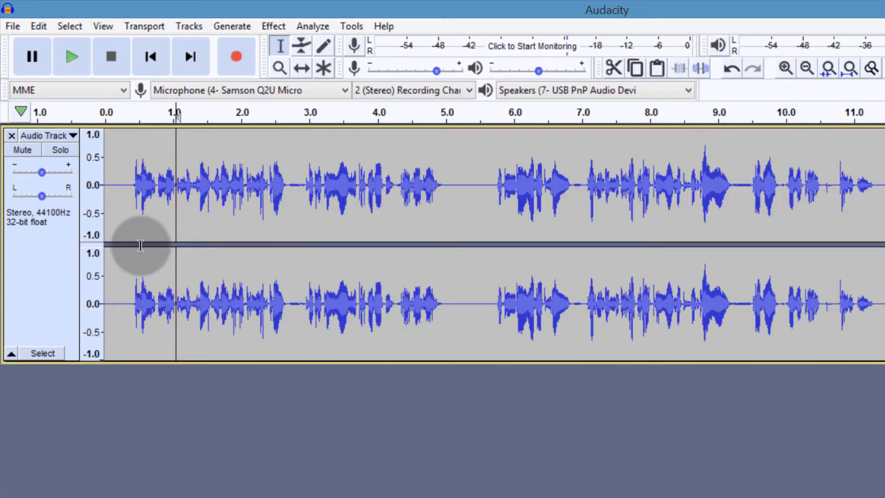
left_click_drag(124, 308, 116, 311)
left_click_drag(195, 309, 208, 309)
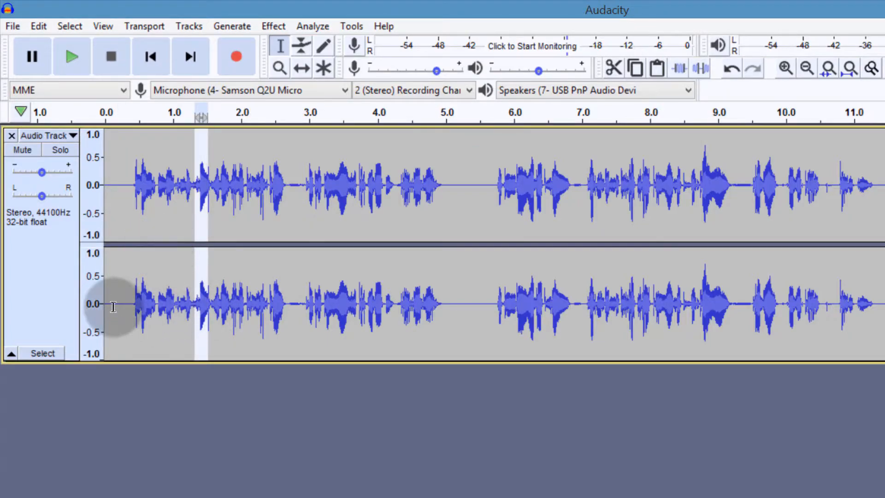
left_click(91, 245)
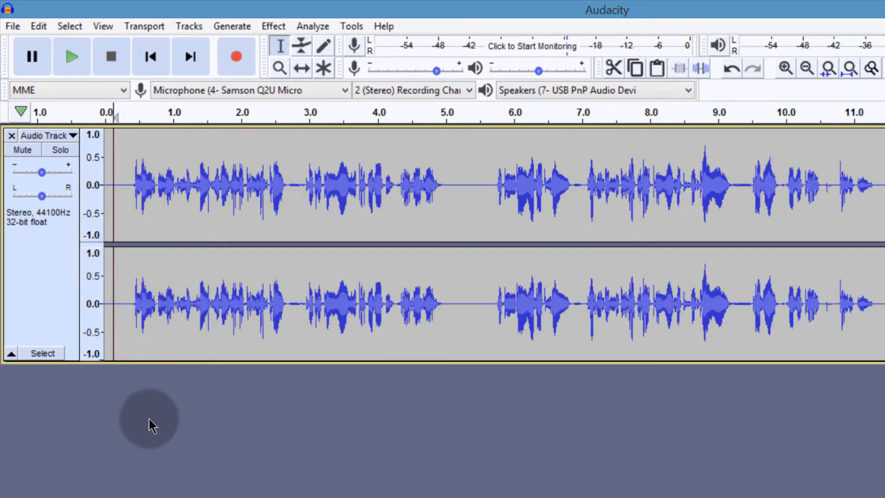
left_click(64, 302)
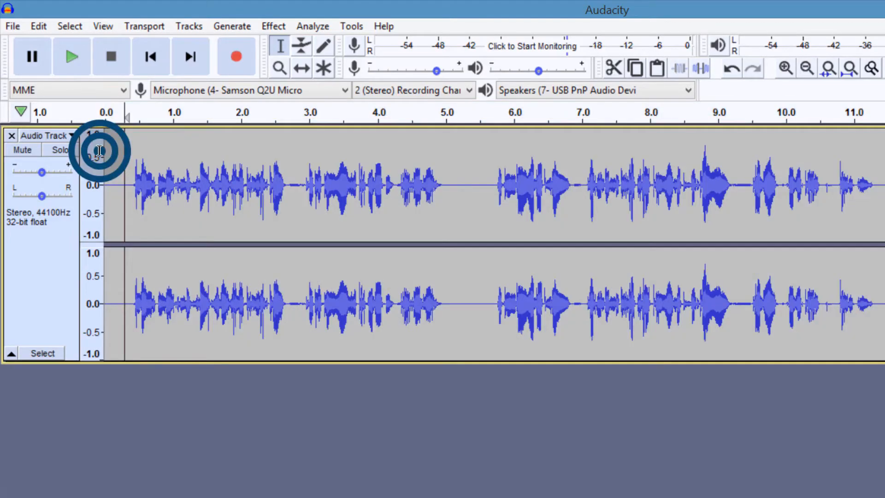
left_click_drag(123, 185, 116, 187)
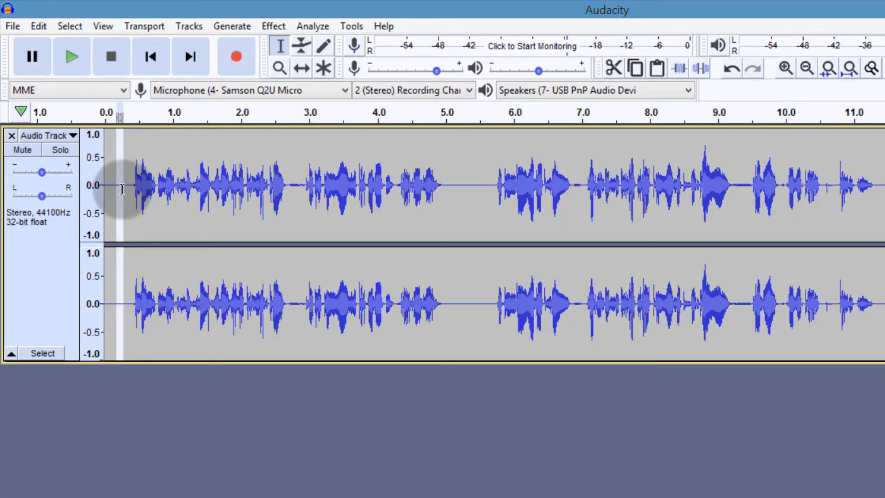
left_click_drag(465, 181, 399, 181)
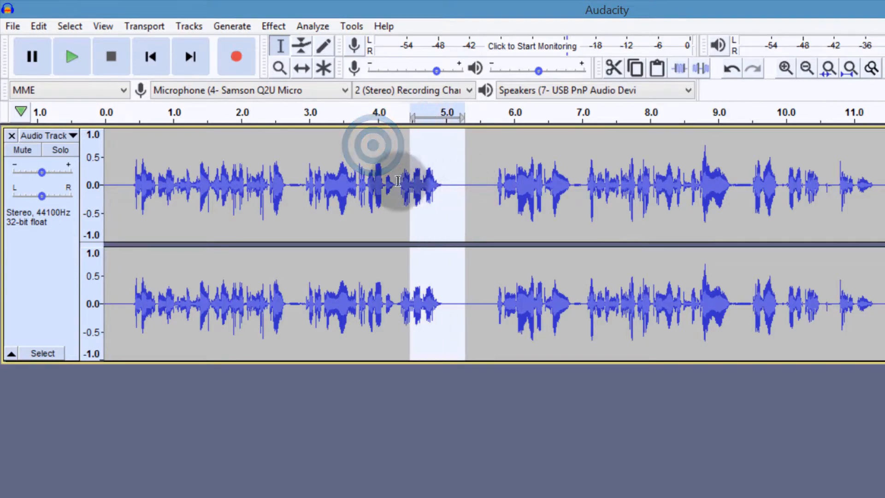
left_click(223, 253)
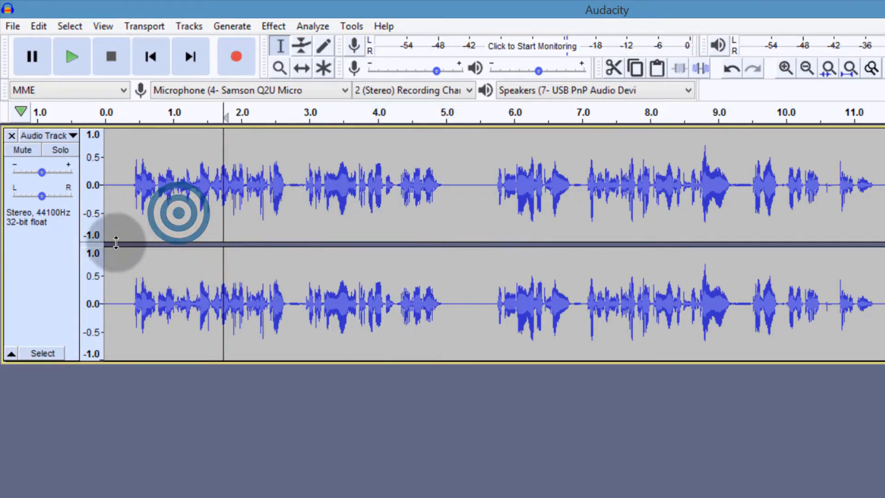
left_click_drag(111, 242, 263, 222)
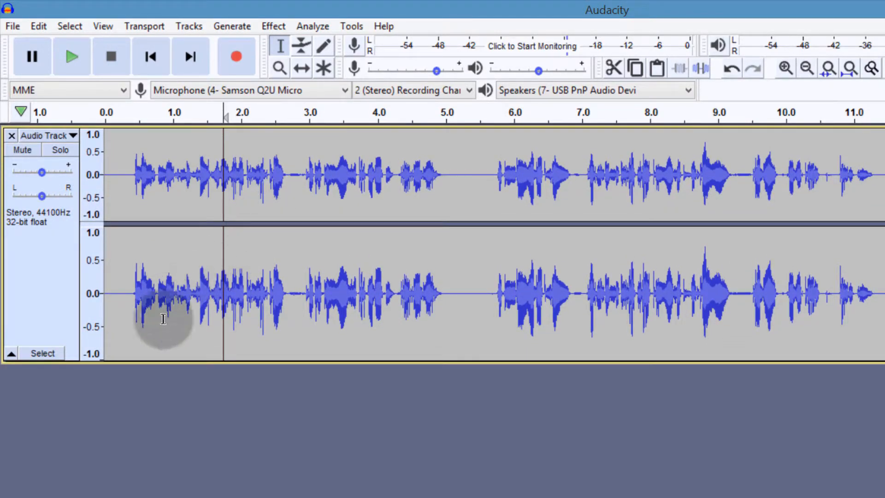
Select the whole voice track and look up Auto Duck among the available effects.
left_click(27, 242)
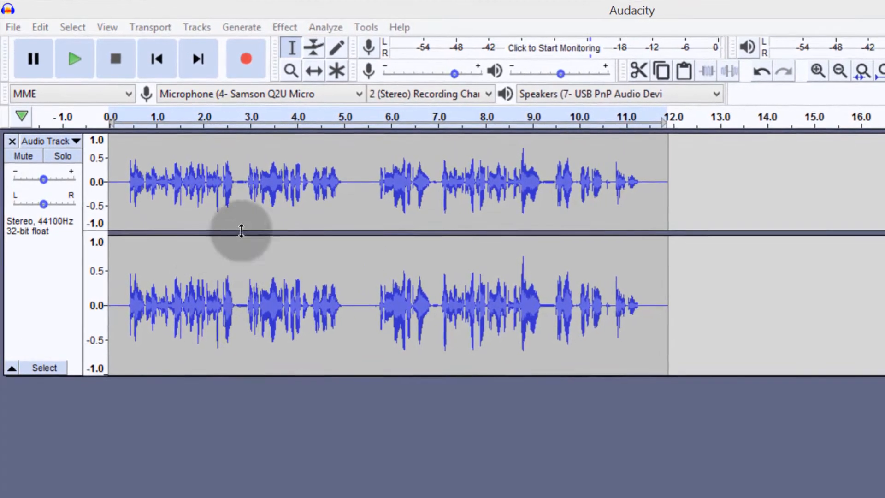
left_click(281, 27)
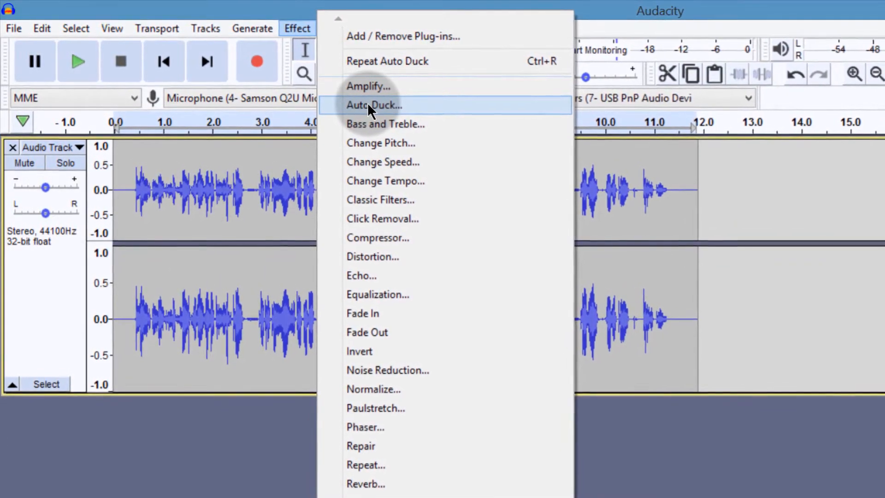
left_click(25, 259)
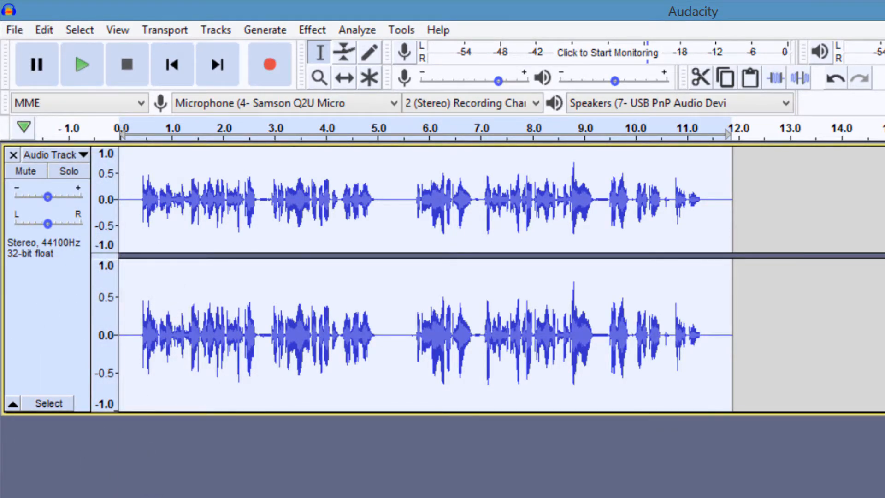
Switch to File Explorer, import the music file from the open-music folder as a second track, and select that whole track.
key("alt+Tab")
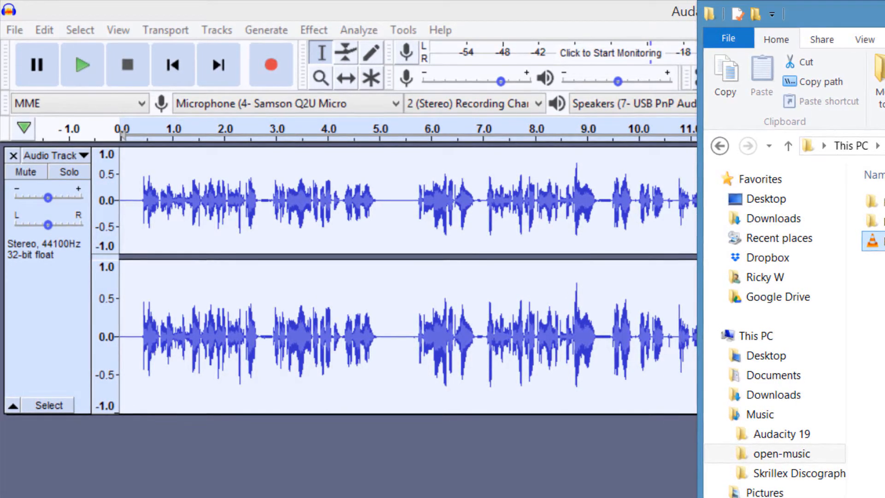
left_click_drag(883, 258, 54, 405)
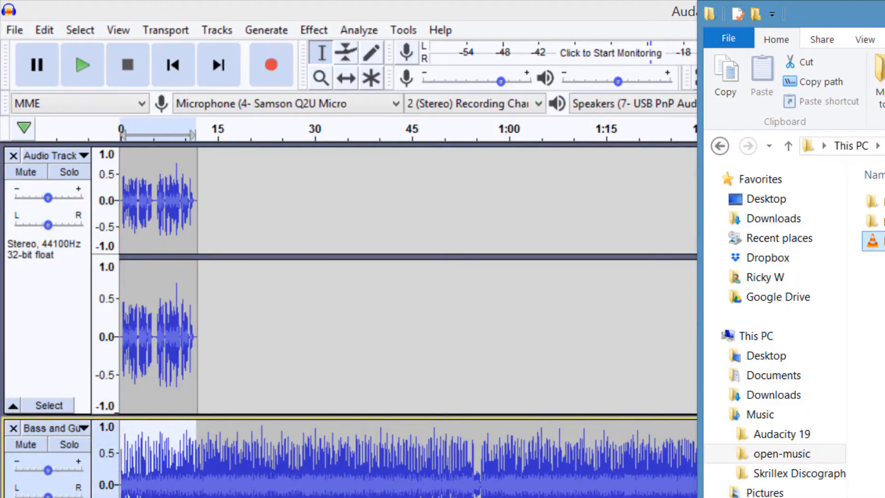
left_click(35, 461)
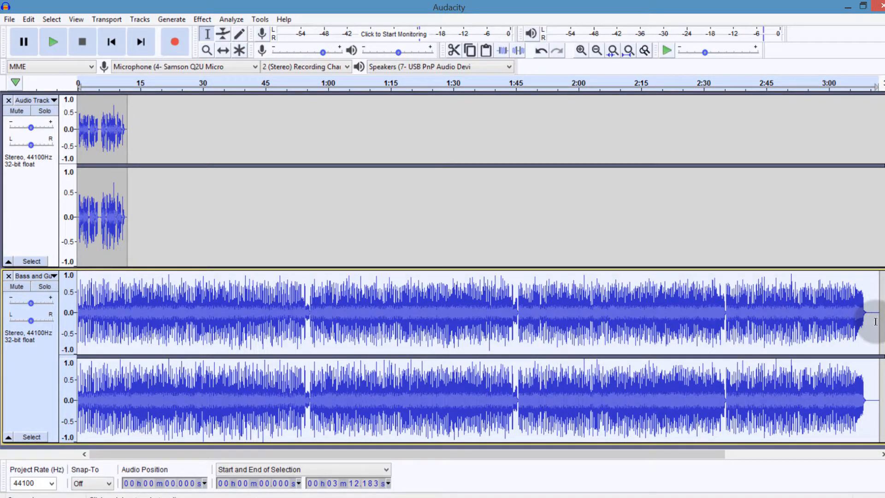
Delete the stretch from the voice clip's end at about 11.9 s to about 3 min 11.3 s across both tracks.
left_click_drag(876, 321, 134, 245)
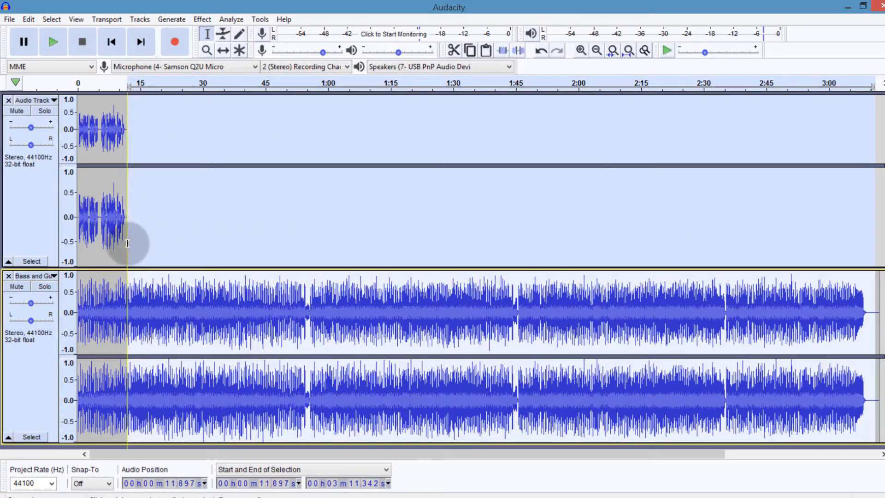
left_click_drag(102, 194, 128, 203)
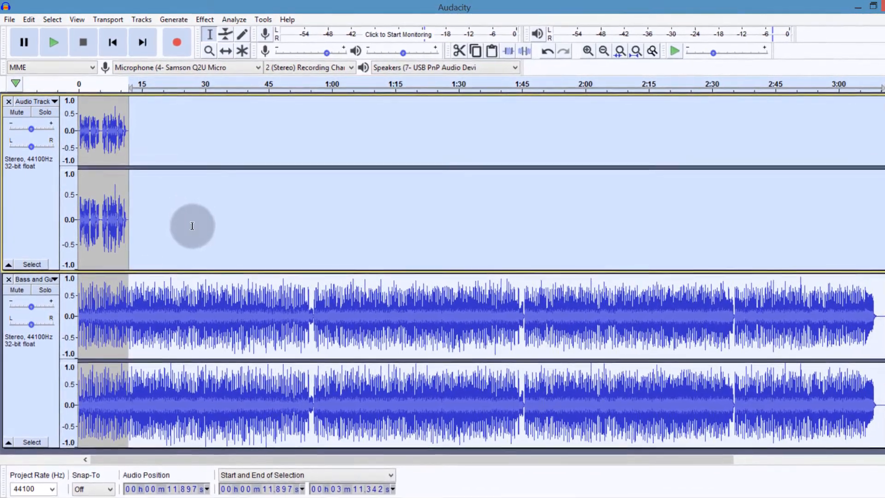
key("Delete")
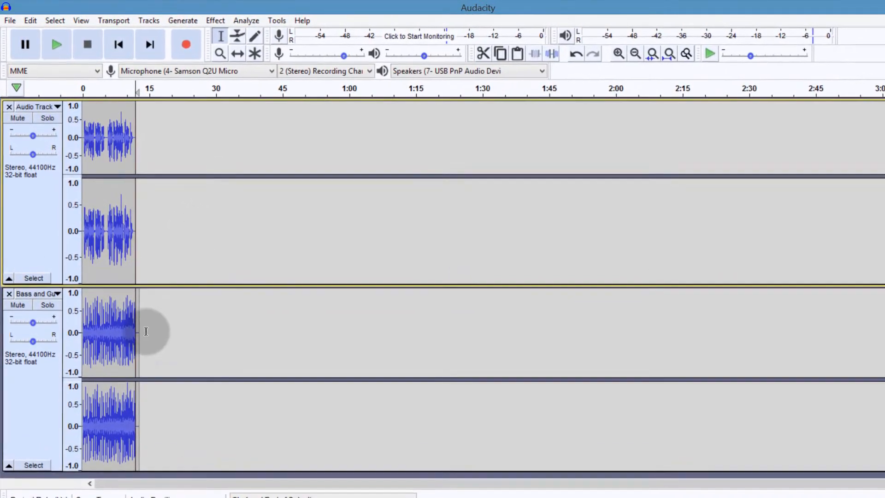
Move the music track above the voice track.
left_click(41, 444)
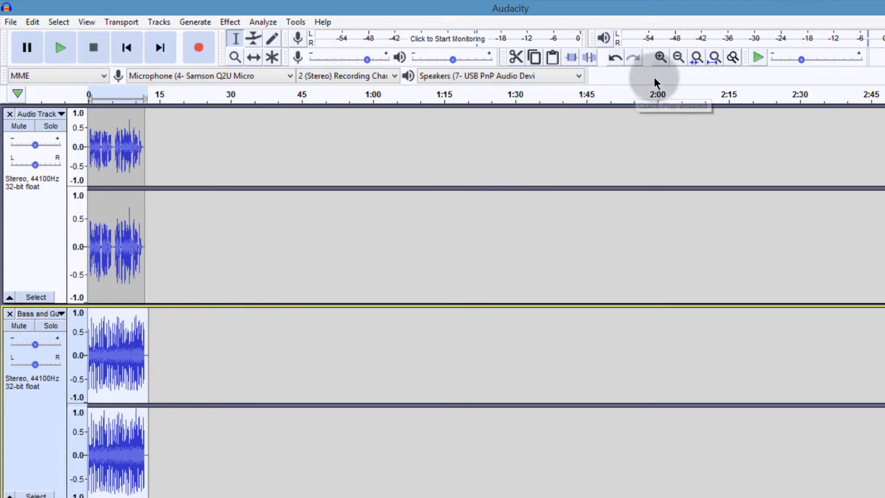
left_click(661, 57)
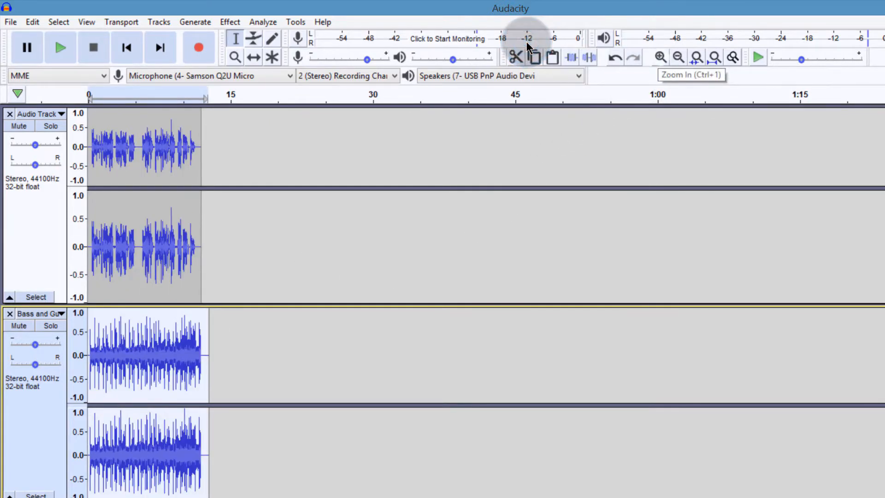
left_click(660, 57)
left_click(661, 57)
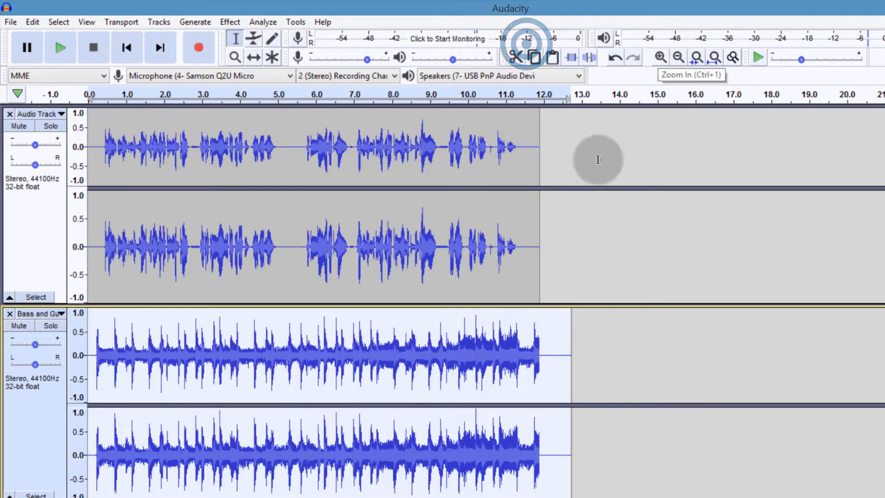
key("ctrl+1")
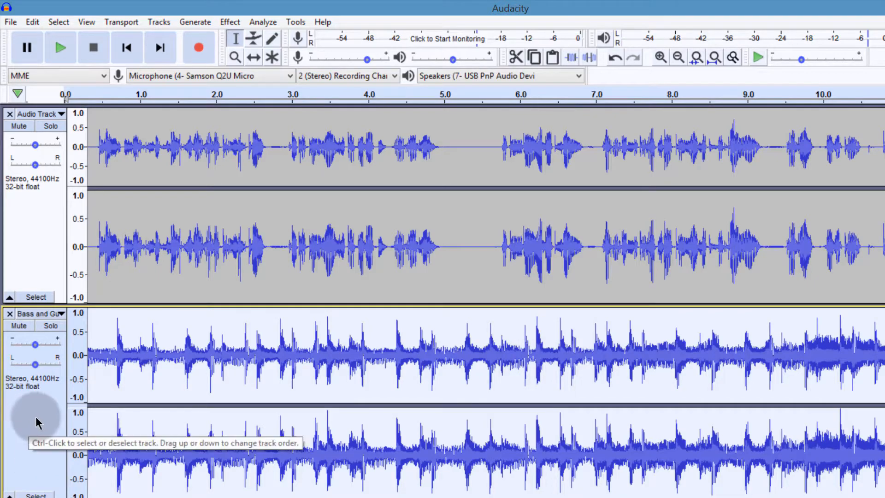
left_click_drag(26, 342, 54, 171)
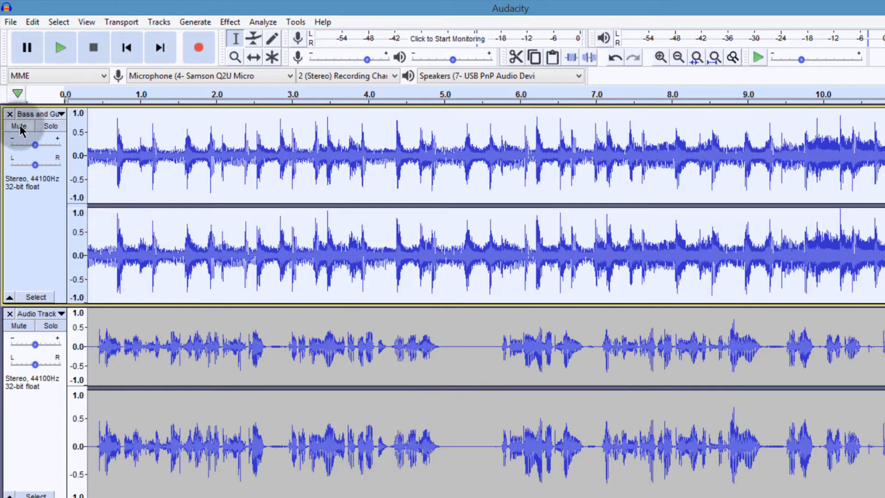
Mute the music track and briefly play the voice track alone.
left_click(19, 127)
left_click(46, 41)
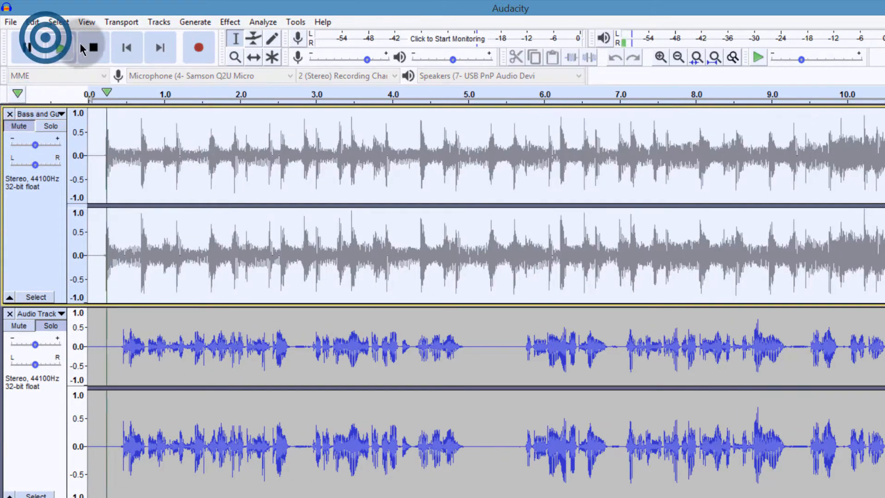
left_click(92, 47)
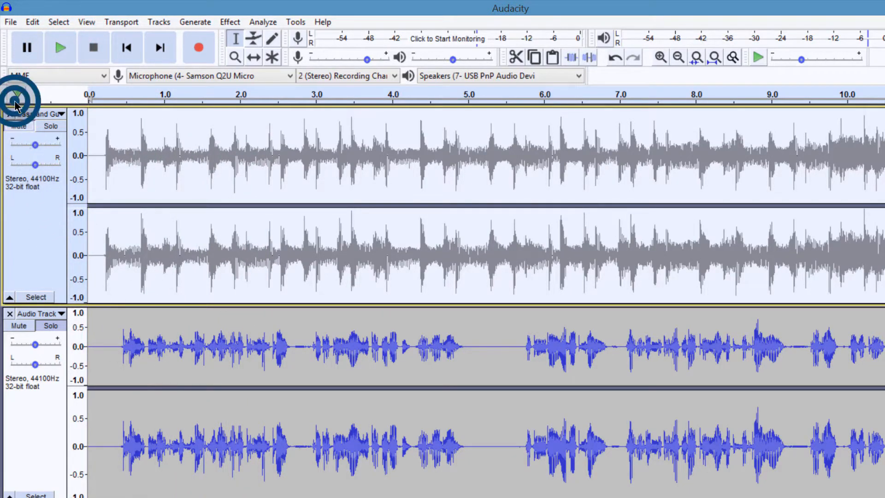
Unmute the music and mute the voice to play the music briefly alone, and unmute the voice track.
left_click(17, 125)
left_click(21, 326)
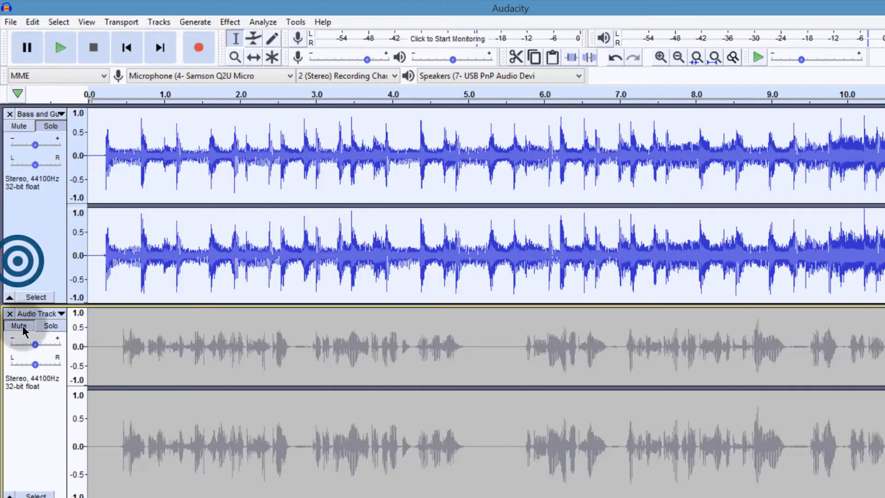
left_click(63, 50)
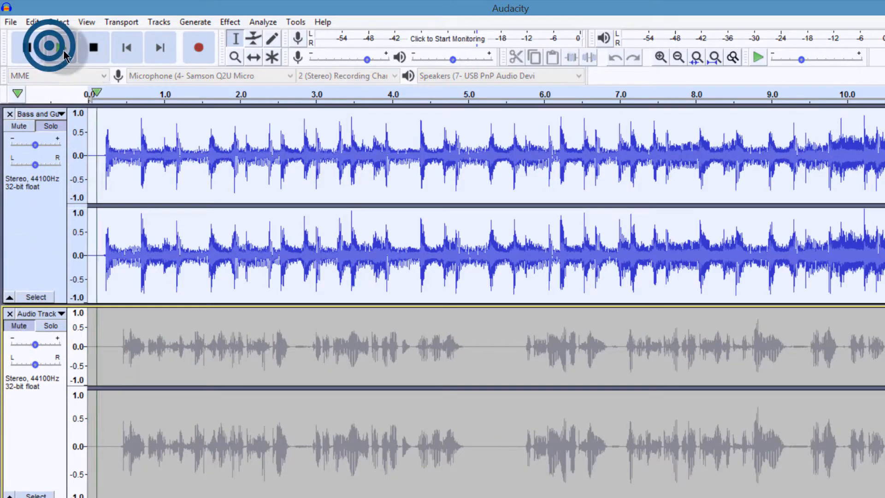
left_click(93, 48)
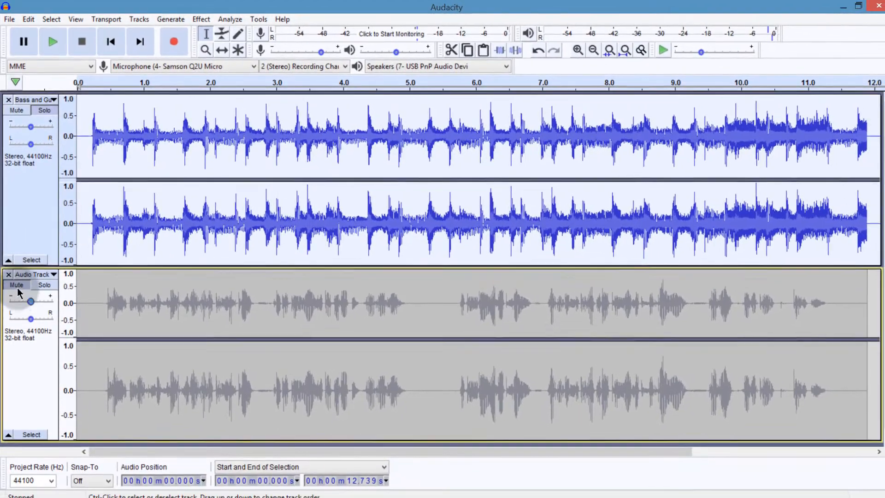
left_click(17, 286)
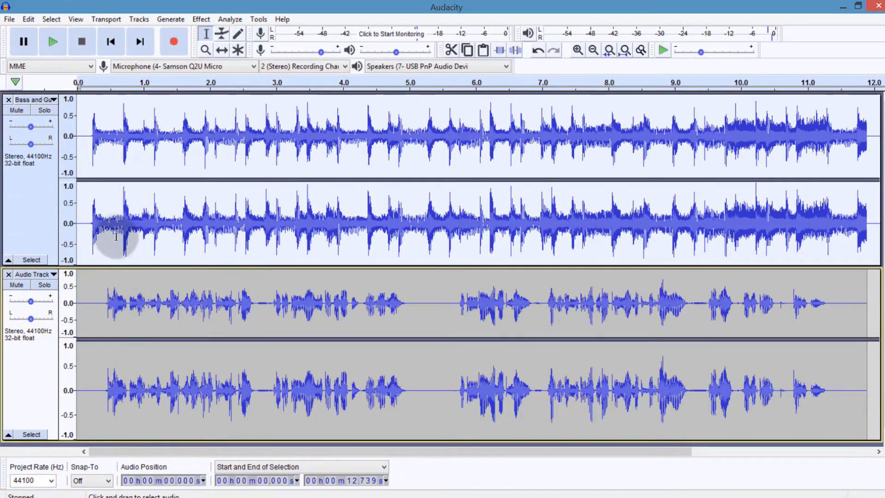
Open Auto Duck for the music track and set the duck amount to -20.1 dB on the curve.
left_click(21, 168)
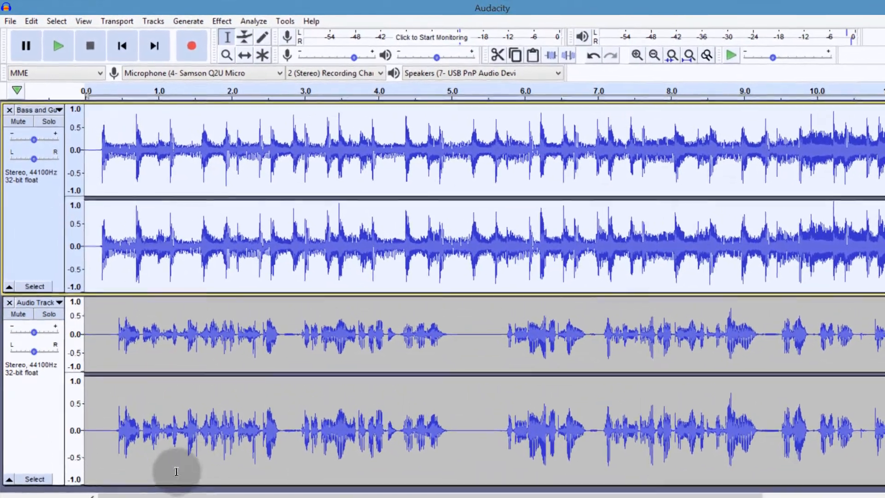
left_click(23, 180)
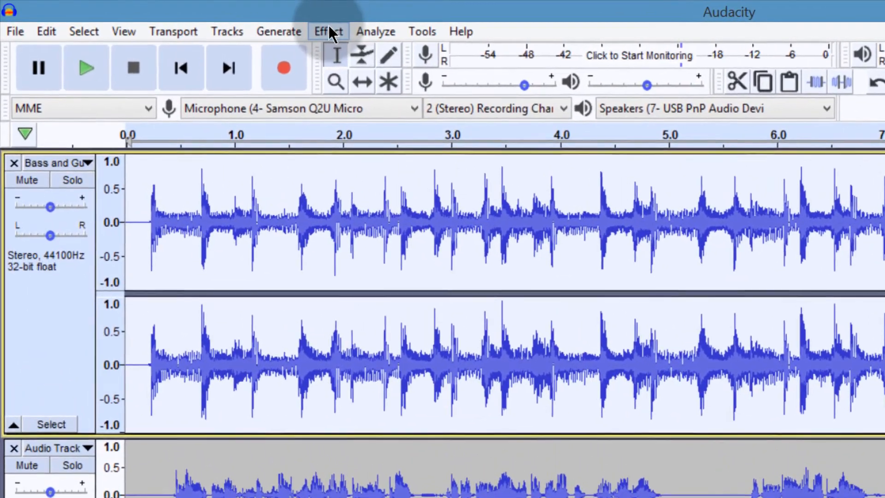
left_click(329, 31)
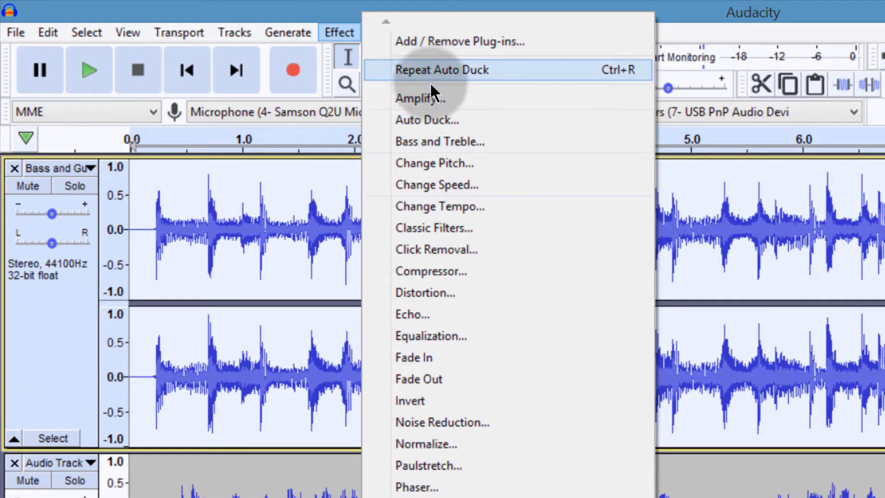
left_click(429, 119)
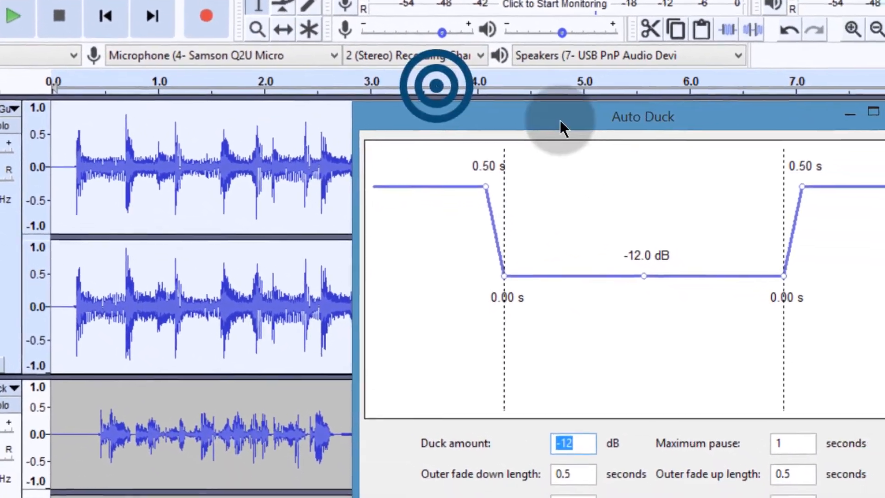
left_click_drag(685, 183, 520, 184)
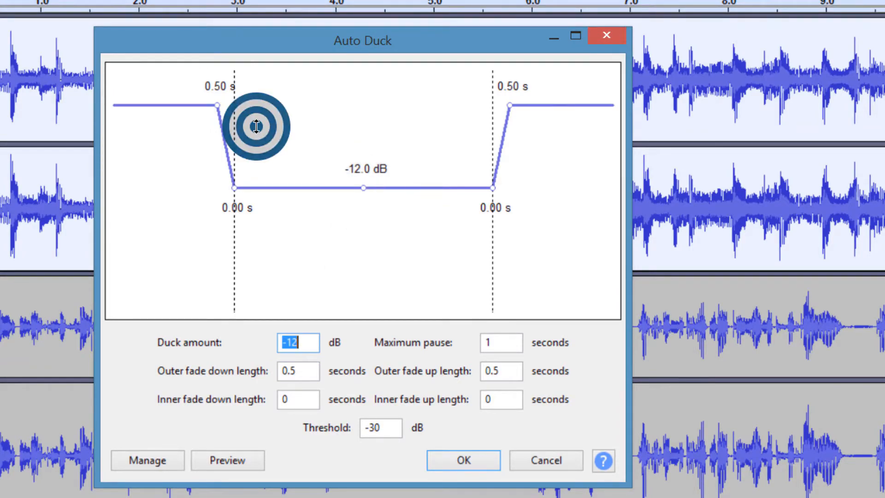
left_click_drag(362, 188, 364, 243)
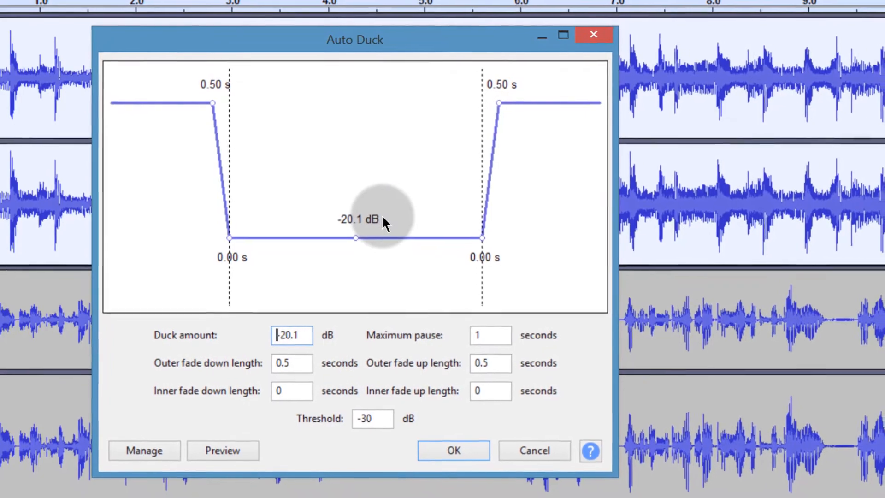
left_click_drag(249, 38, 202, 0)
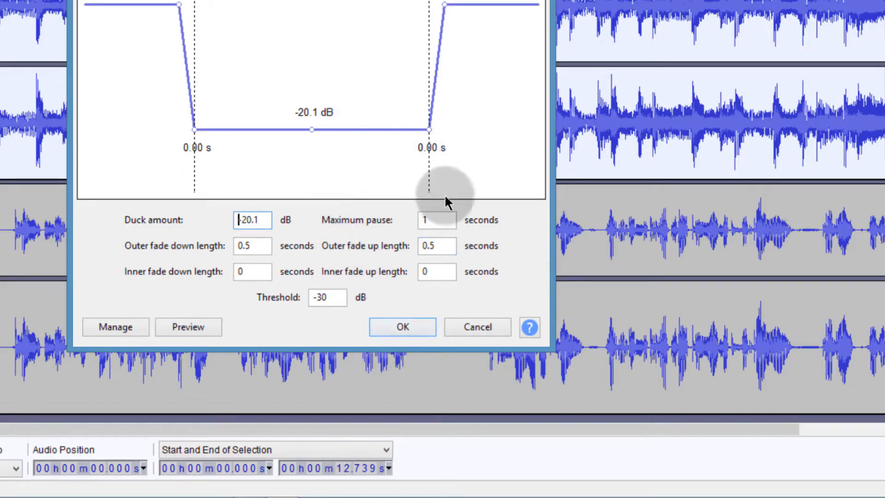
Check the maximum pause setting and briefly preview the Auto Duck effect.
left_click(435, 221)
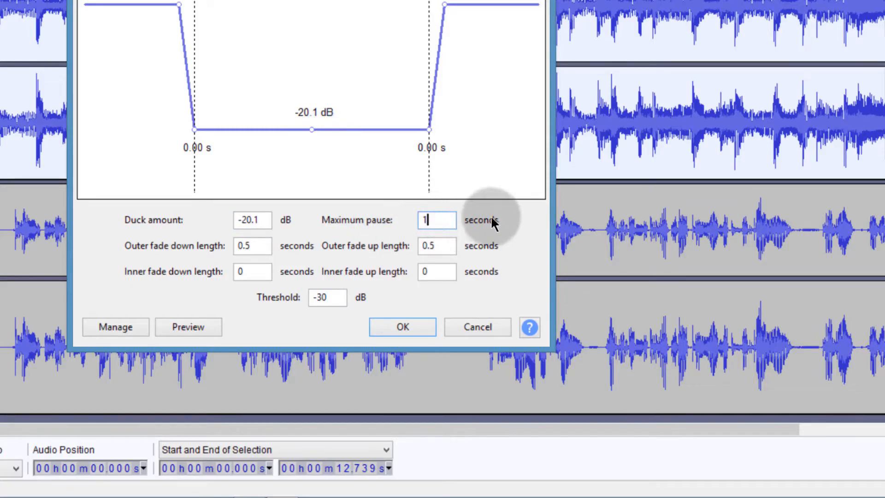
double_click(434, 219)
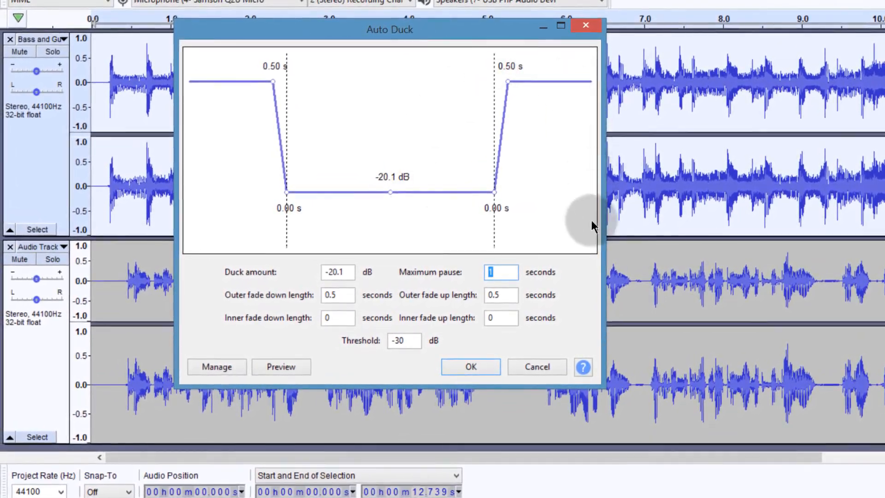
left_click(279, 368)
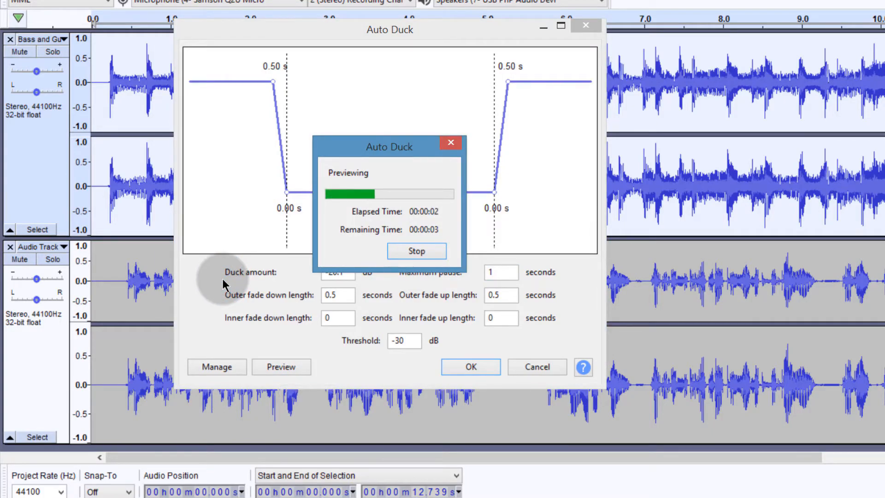
left_click(418, 251)
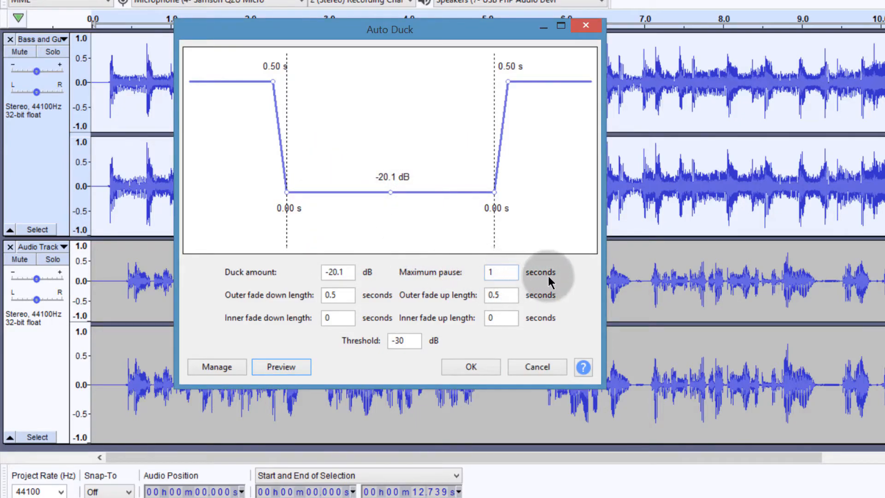
Apply Auto Duck to the music with a maximum pause of 1 second.
left_click(496, 274)
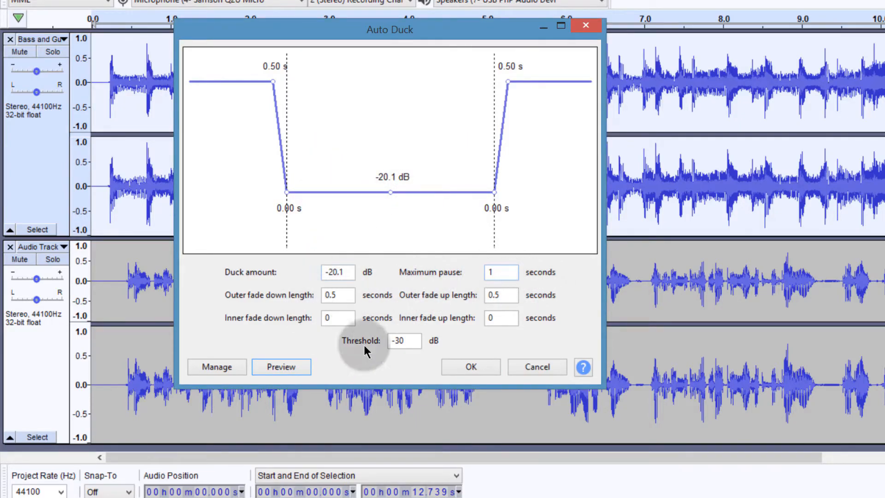
left_click(493, 273)
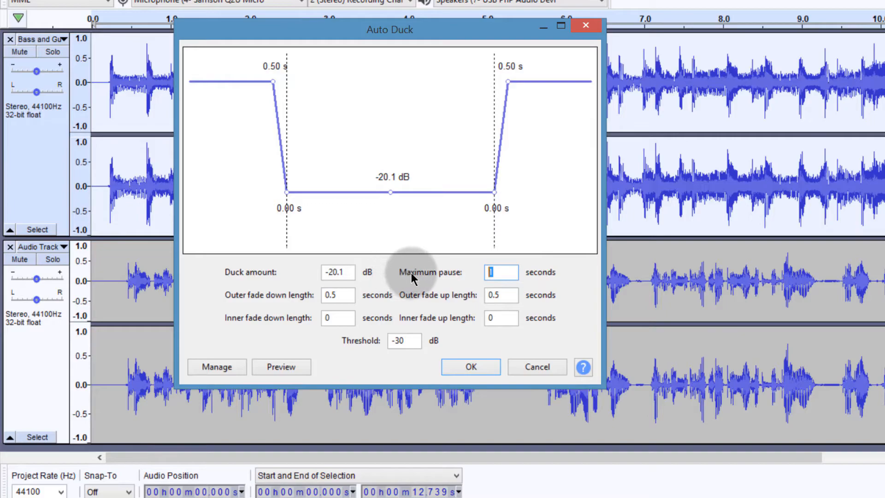
left_click(493, 272)
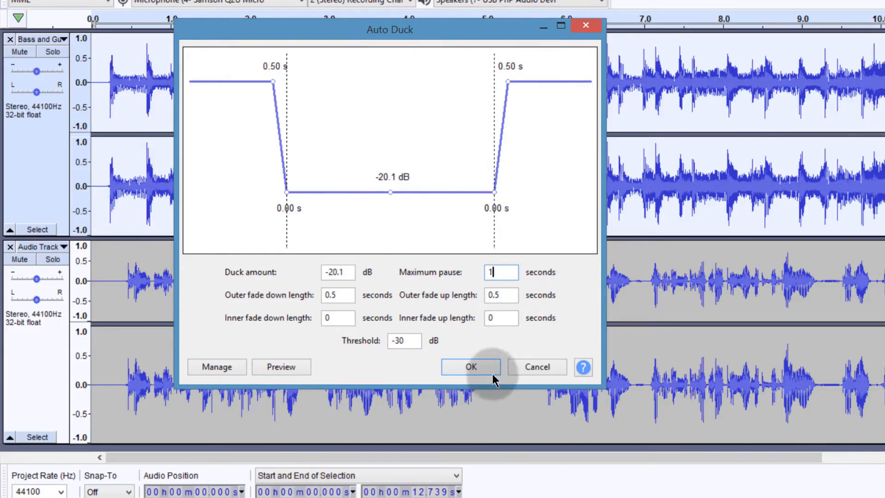
left_click(470, 364)
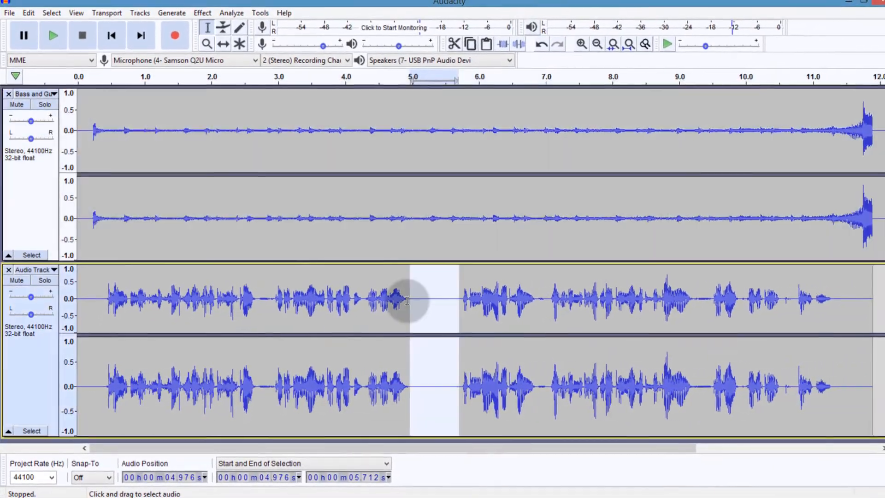
Highlight the voice track's pause from about 4.96 to 5.78 s, and briefly play the ducked mix from the start.
left_click(444, 293)
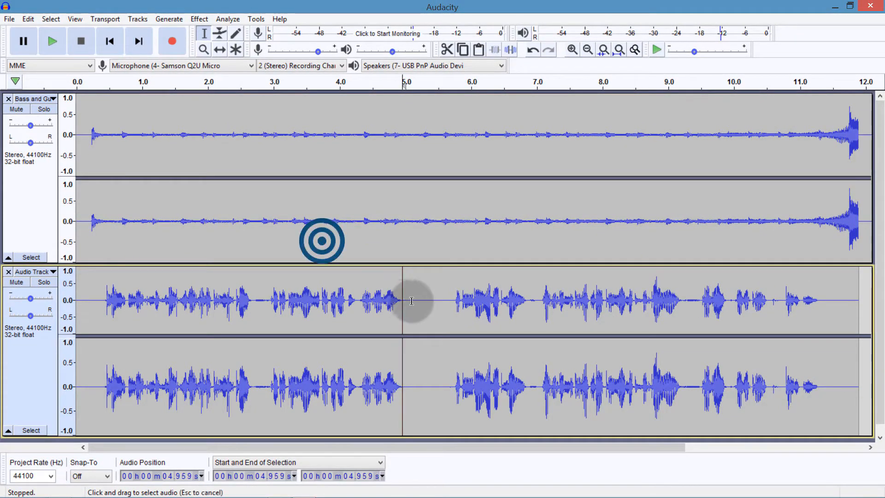
left_click_drag(404, 300, 457, 301)
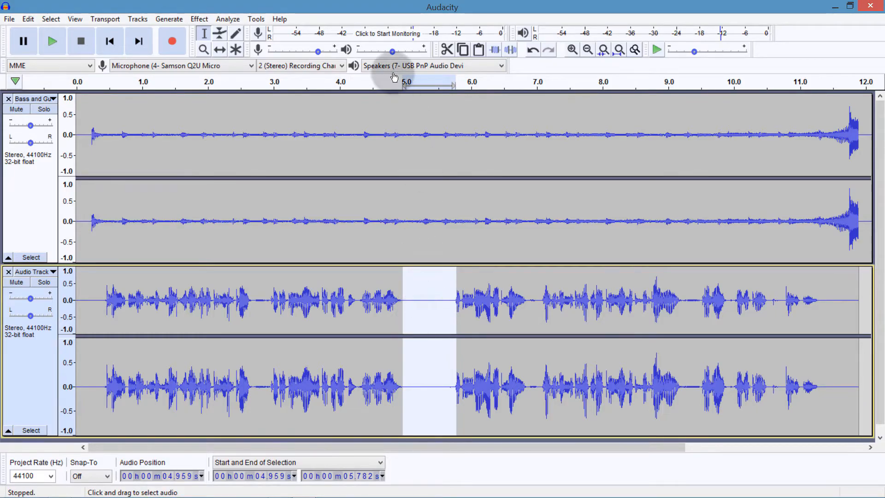
left_click(39, 181)
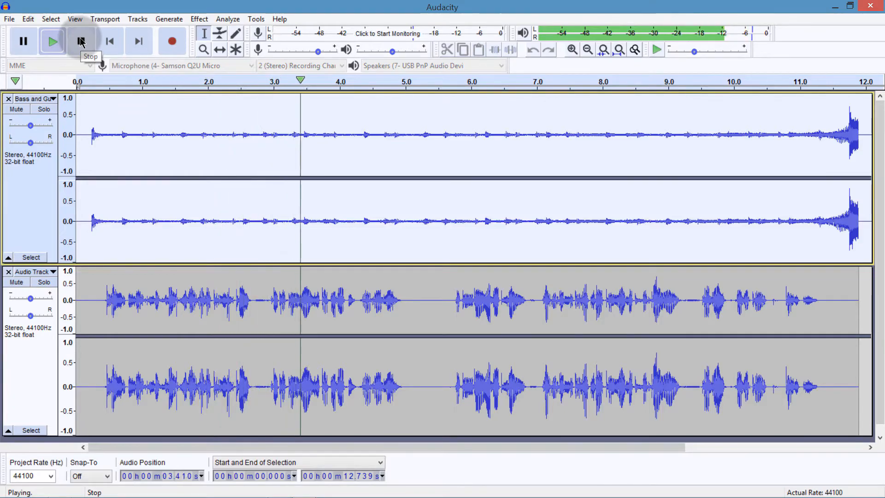
left_click(81, 41)
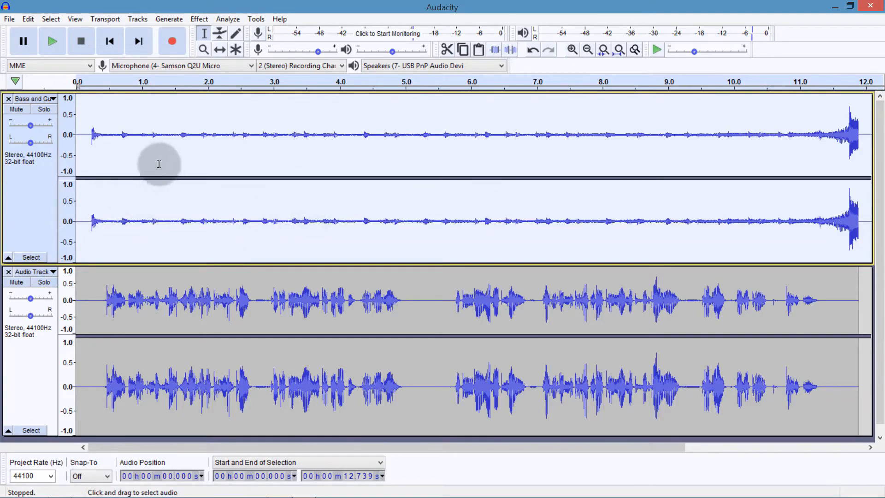
Lower the ducked music's volume envelope to about 0.65 with the Envelope tool and briefly play the result.
left_click(24, 162)
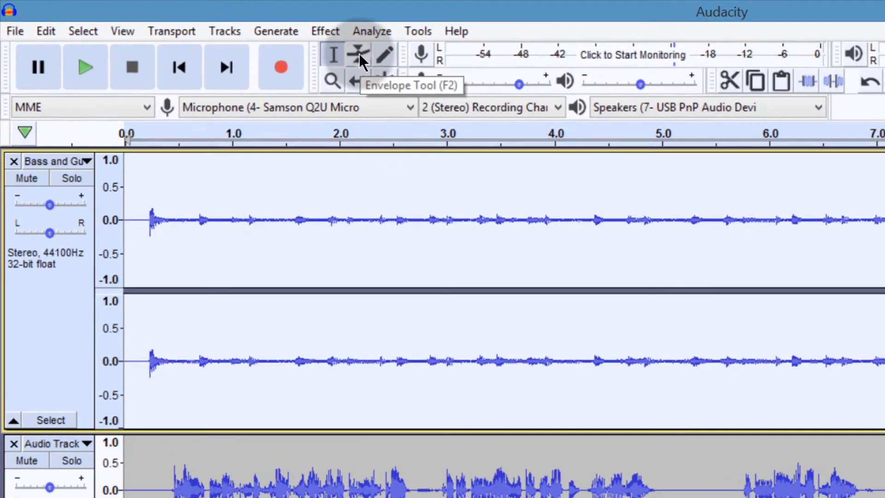
left_click(357, 56)
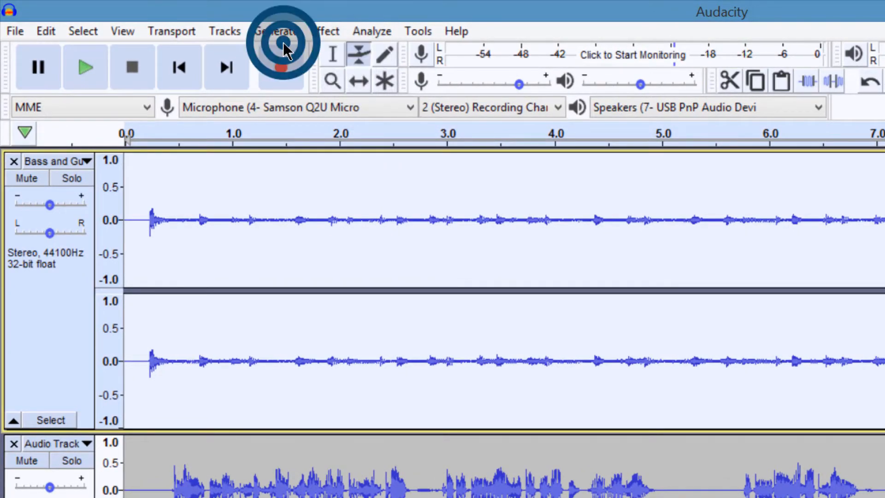
left_click_drag(281, 251, 296, 231)
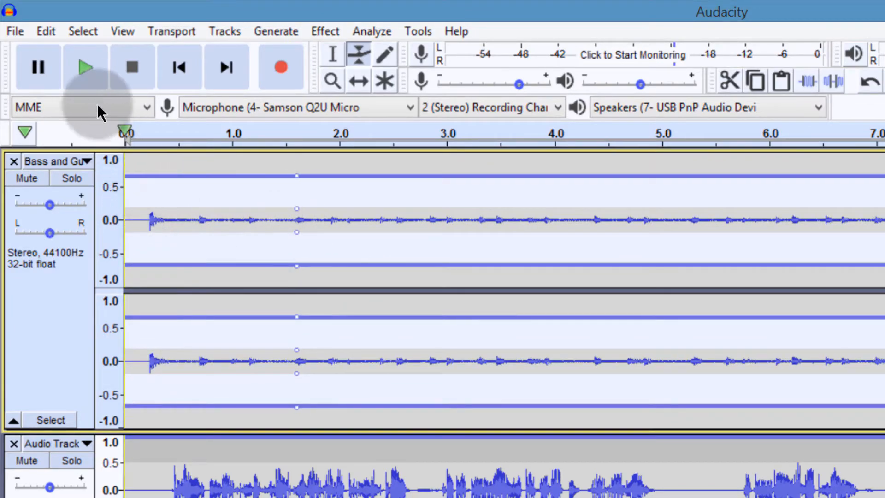
left_click(71, 52)
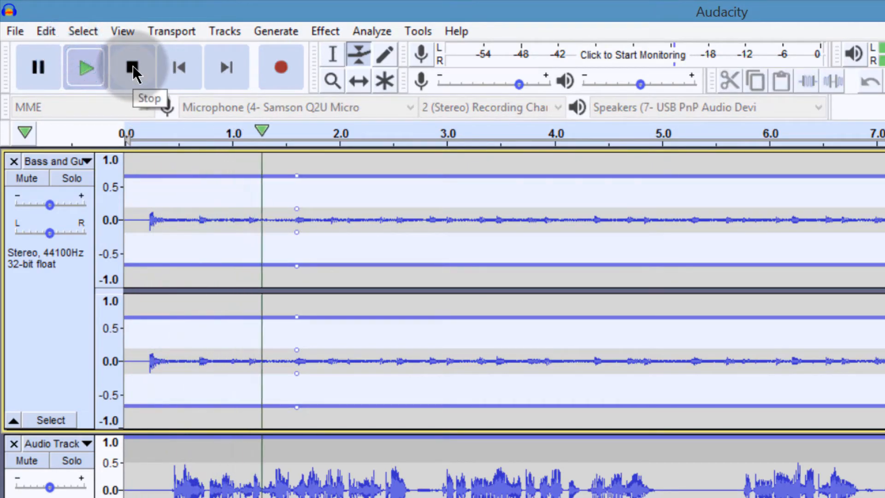
left_click(132, 66)
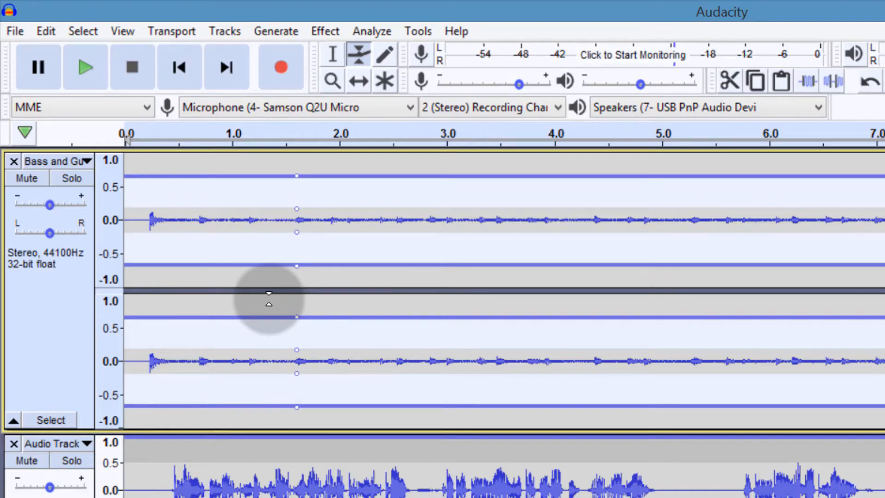
Highlight the music from about 1.1 to 1.6 s and try sliding the voice clip along the timeline with the Time Shift tool.
left_click(335, 55)
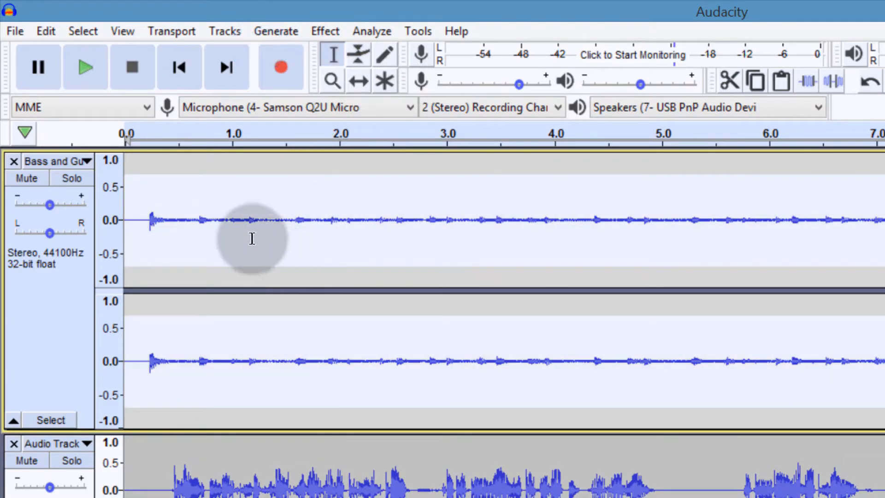
left_click_drag(244, 241, 299, 241)
left_click(361, 80)
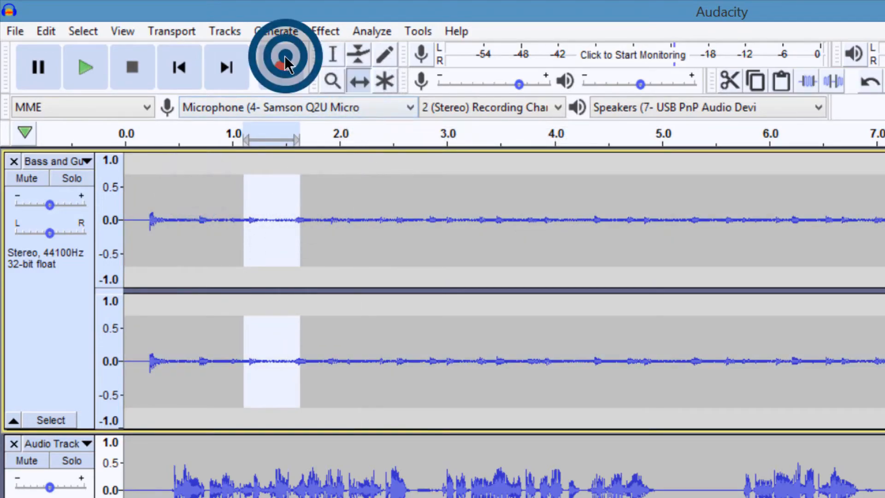
left_click_drag(239, 475, 309, 475)
left_click_drag(165, 424, 130, 441)
left_click_drag(205, 497, 210, 497)
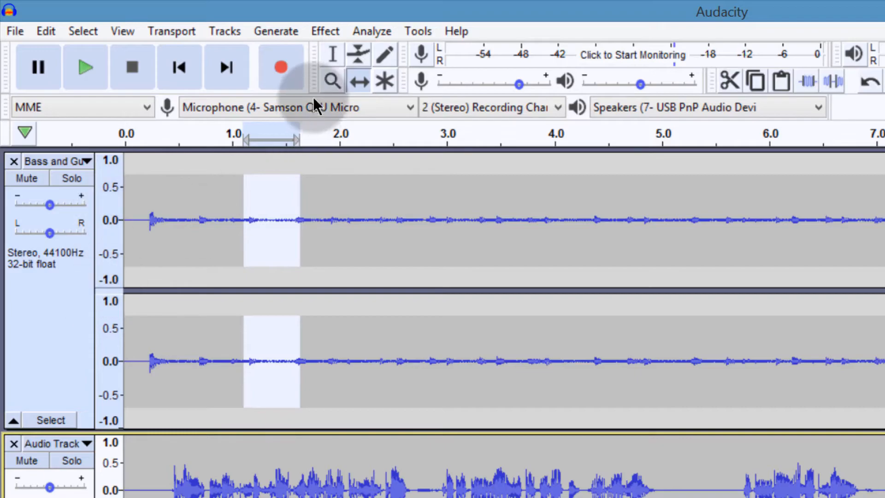
Return to the Selection tool and undo the envelope and Auto Duck changes on the music track.
left_click(334, 56)
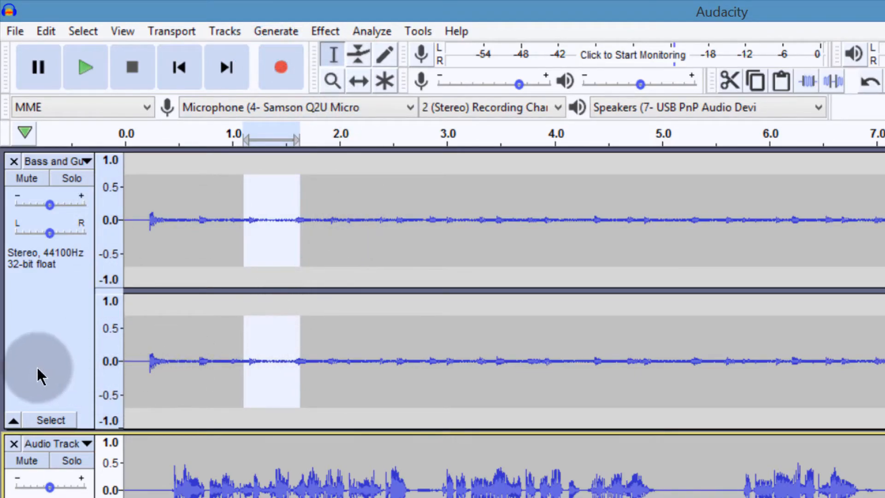
key("ctrl+z")
key("ctrl+z")
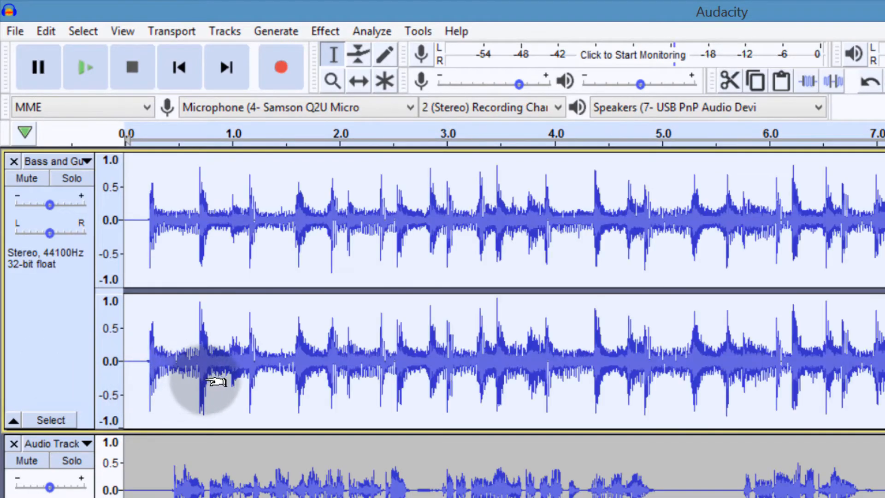
Lower the whole music track's volume envelope to about 0.75 with the Envelope tool.
left_click(68, 339)
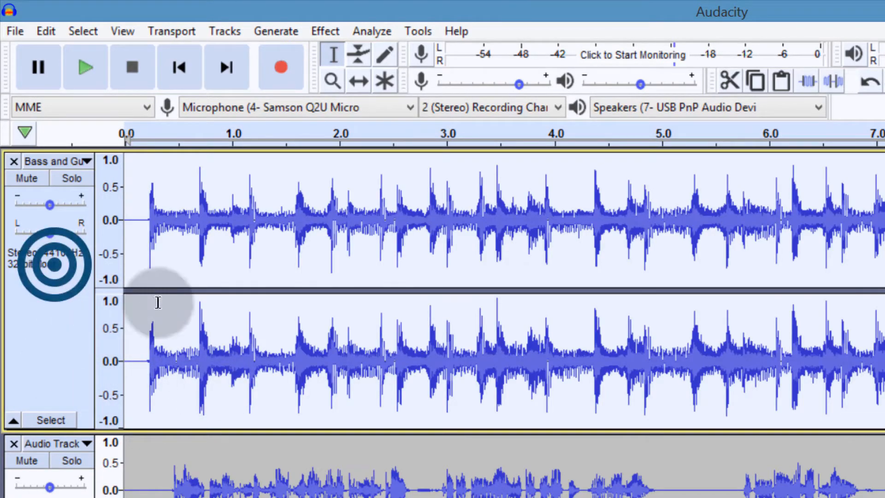
left_click(360, 55)
left_click_drag(362, 193, 364, 201)
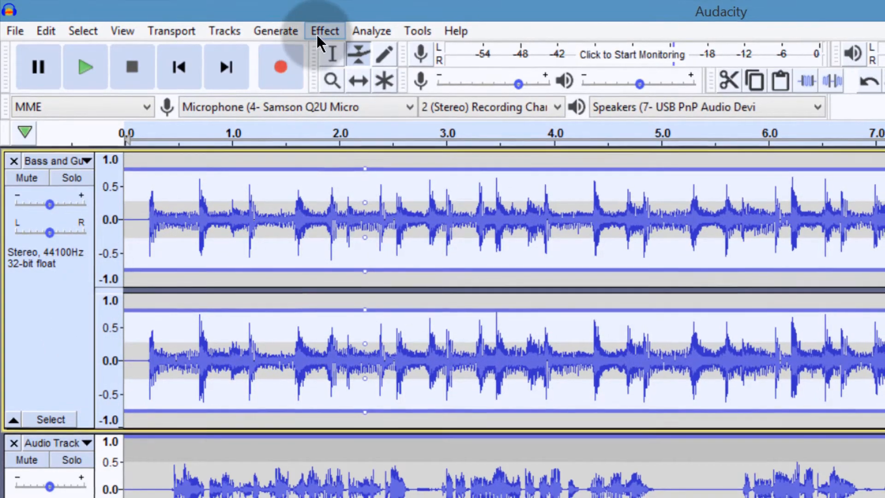
Start Auto Duck on the music track and set the duck amount to -21 dB.
left_click(324, 31)
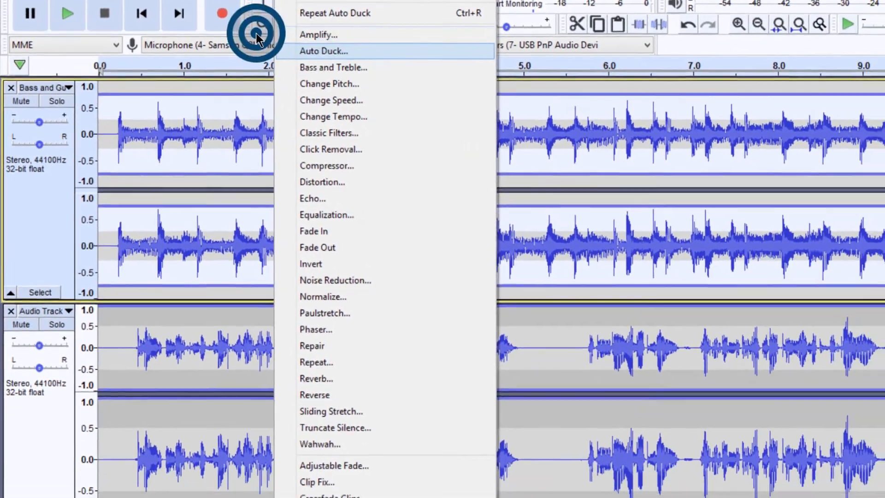
left_click(378, 92)
left_click(672, 341)
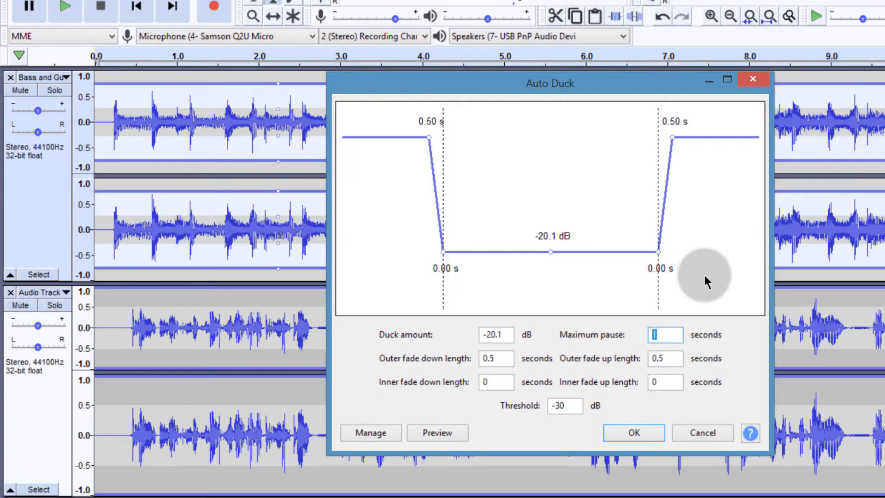
type("0.3")
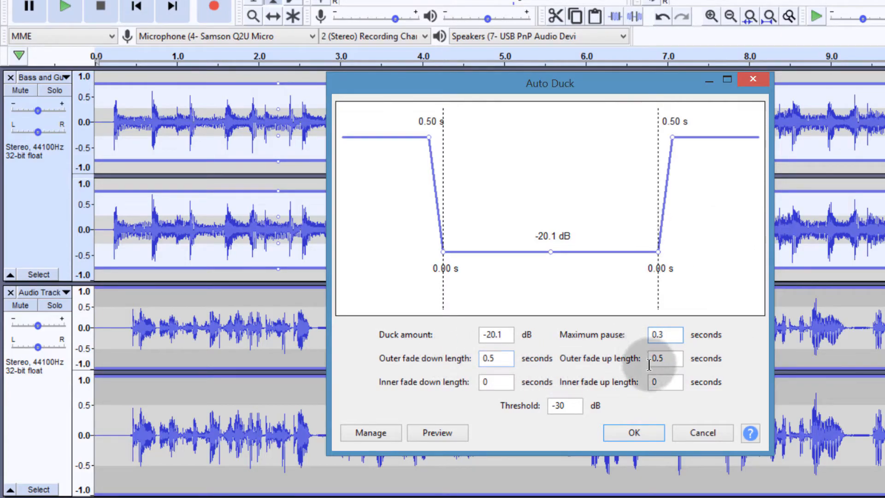
mouse_move(556, 247)
left_mouse_down()
mouse_move(552, 231)
mouse_move(551, 263)
left_mouse_up()
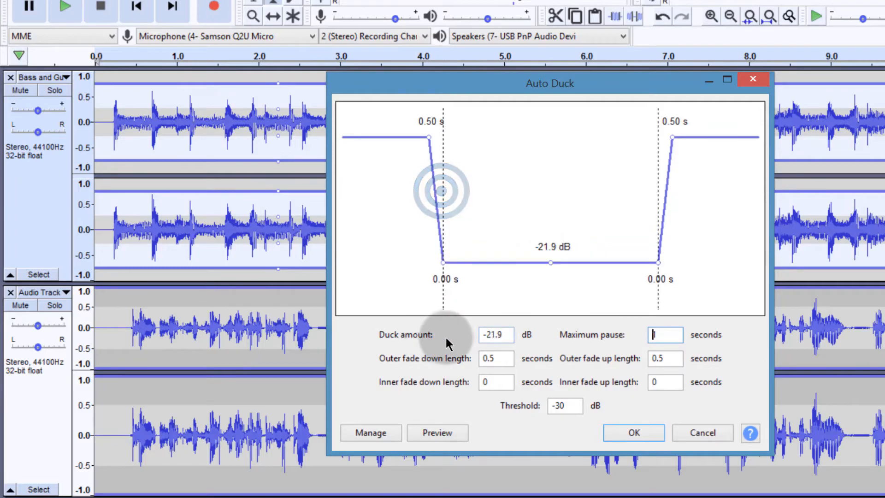
double_click(483, 335)
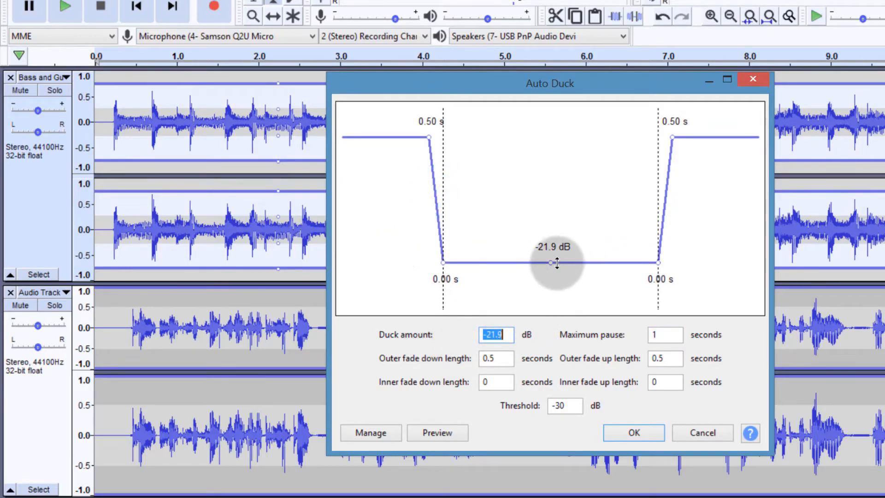
mouse_move(558, 266)
left_mouse_down()
mouse_move(550, 305)
mouse_move(556, 194)
mouse_move(551, 257)
left_mouse_up()
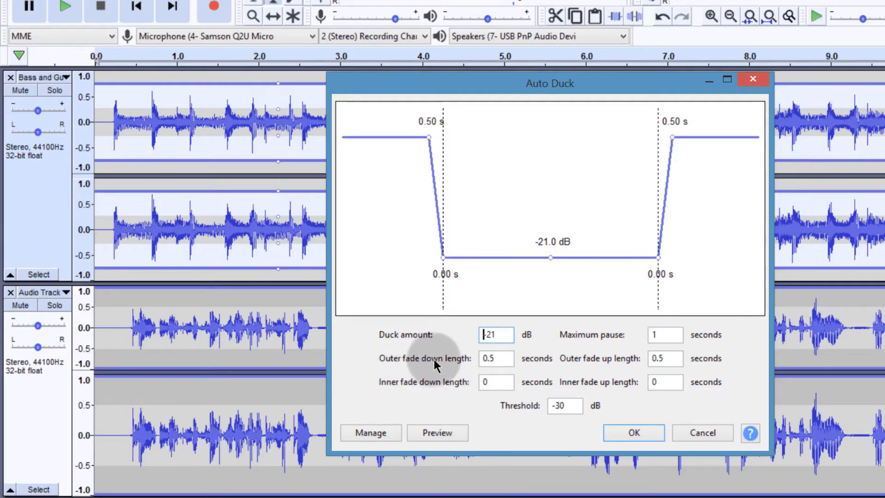
Apply Auto Duck with a maximum pause and outer fade down length of 0.3 seconds each, and play the result.
left_click(508, 358)
double_click(663, 335)
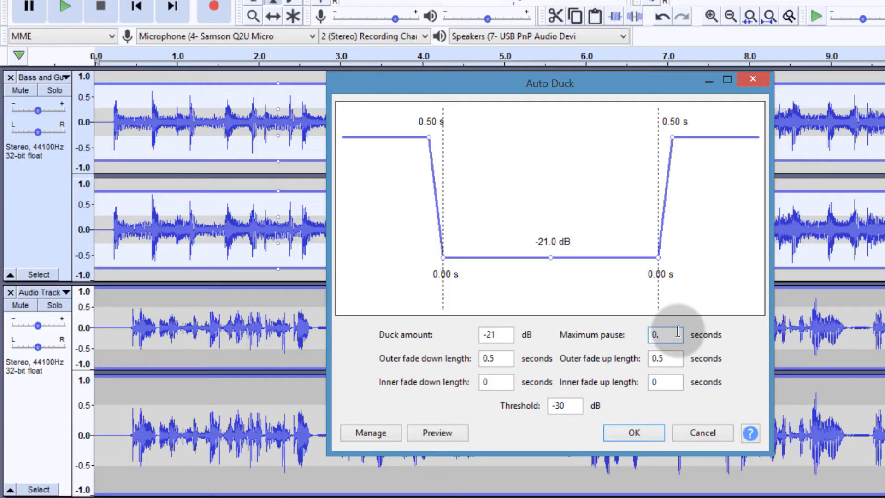
left_click(677, 356)
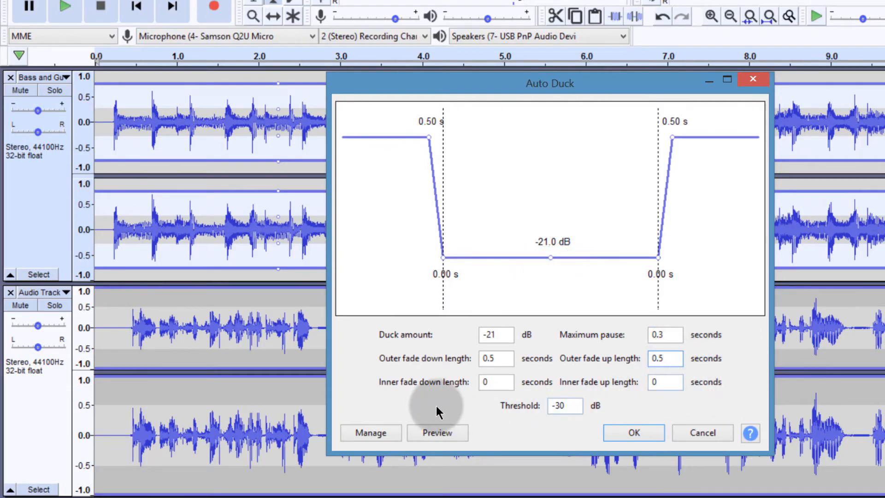
left_click(498, 359)
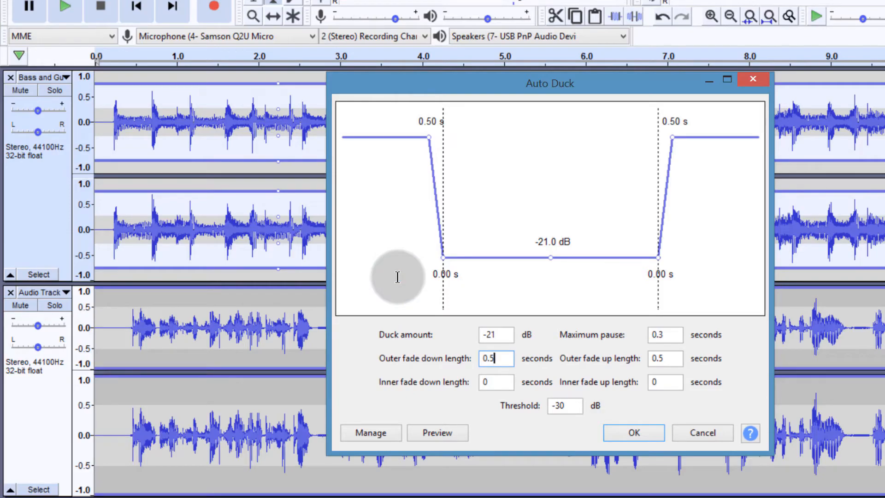
type("3")
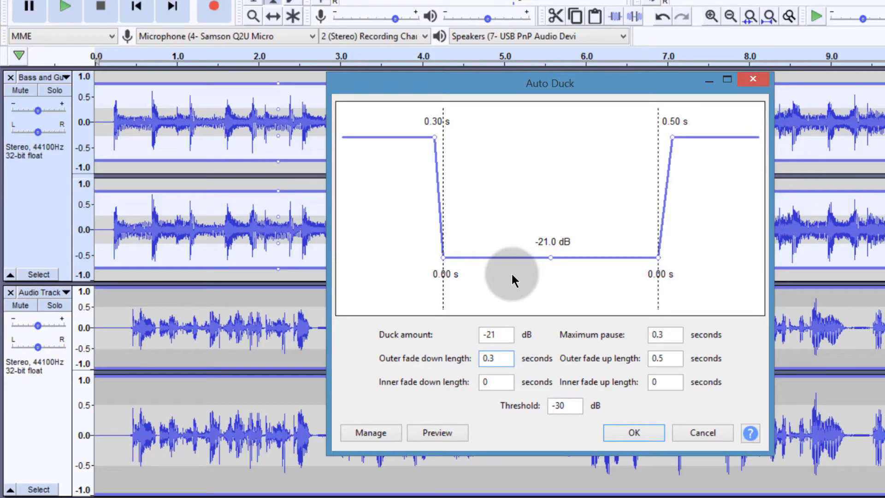
left_click(635, 433)
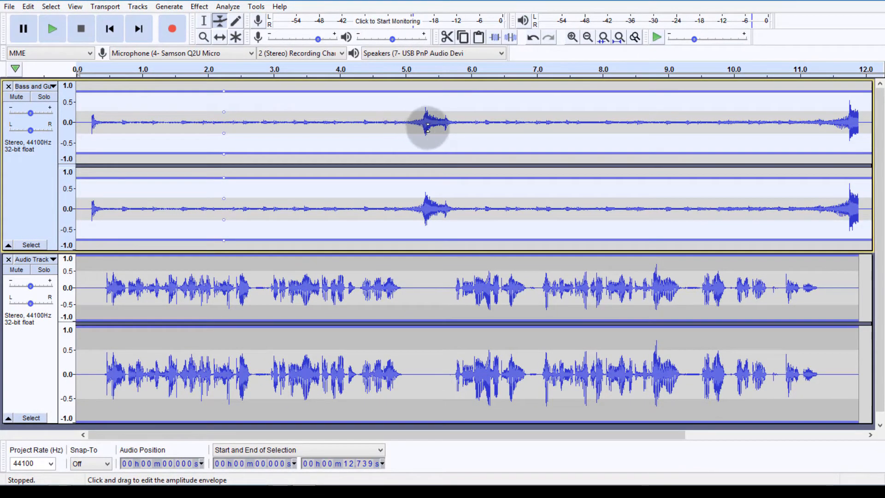
left_click(52, 30)
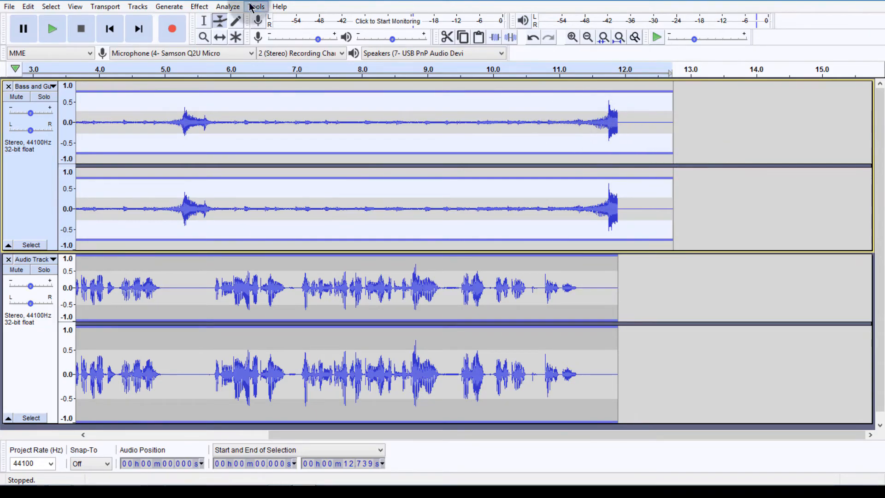
Apply Fade Out to the end of the music track from about 9.9 s and play the result.
left_click(204, 21)
left_click_drag(678, 212, 486, 209)
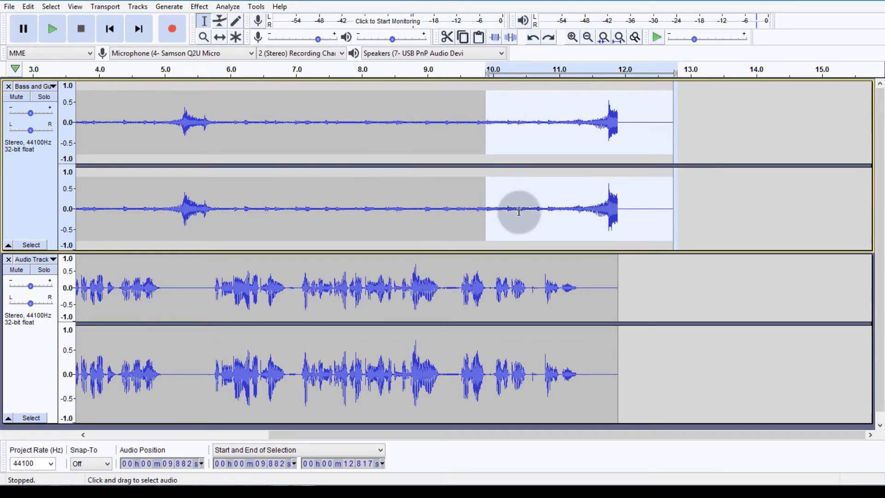
left_click(200, 6)
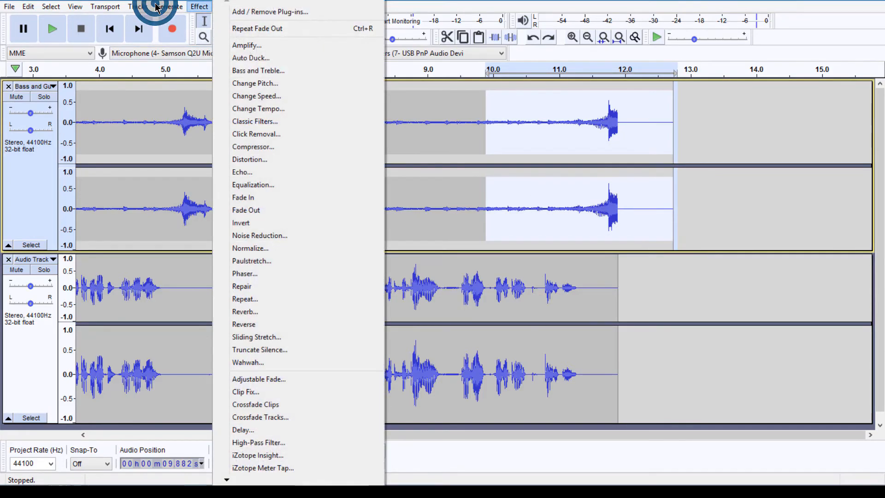
left_click(244, 210)
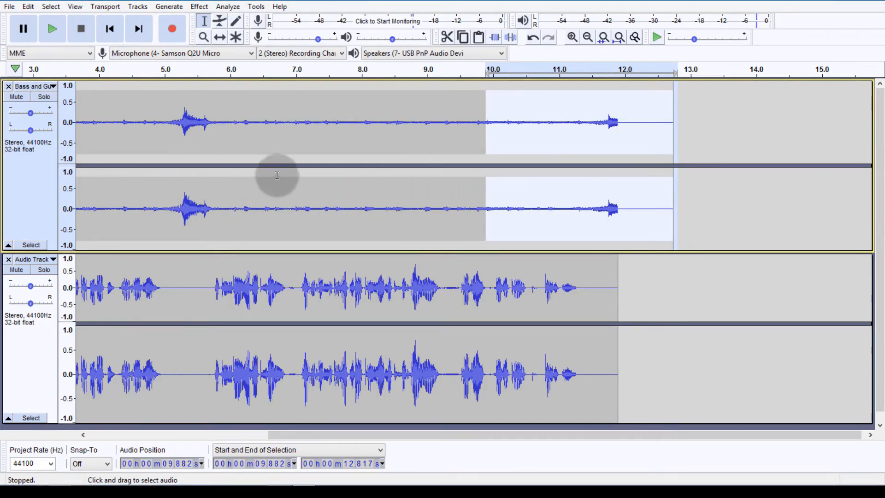
left_click(343, 148)
left_click(42, 23)
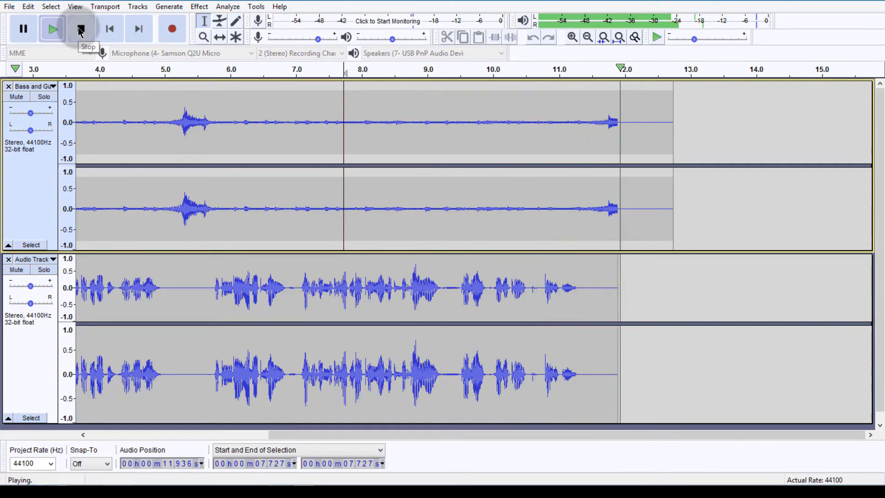
Shape a falling volume envelope at the music's end with points at about 10.8, 12.1 and 12.6 s, and play it.
left_click(547, 131)
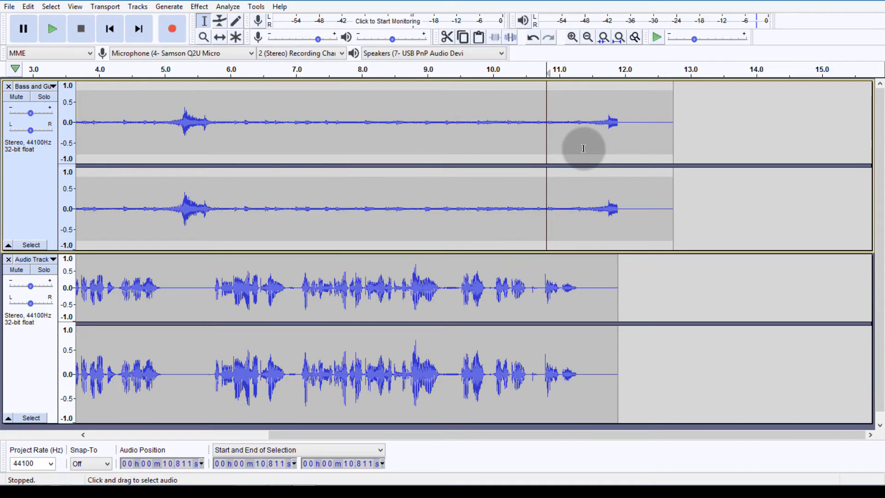
left_click(220, 20)
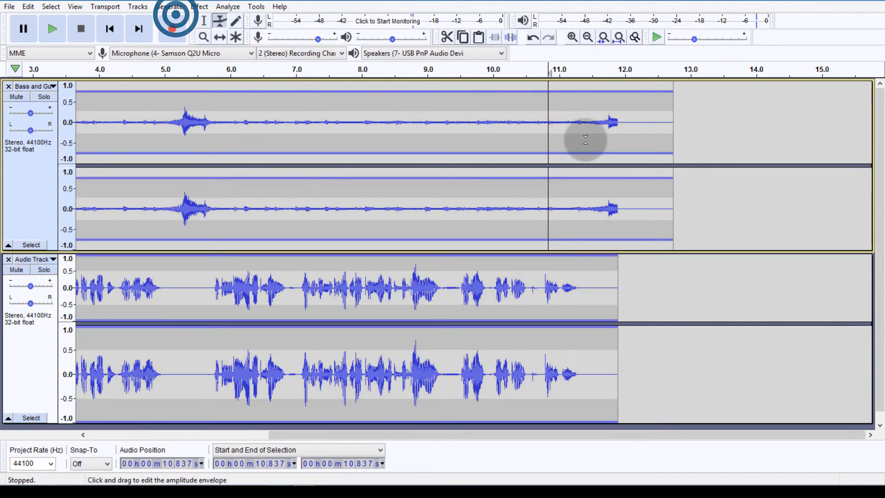
left_click(549, 110)
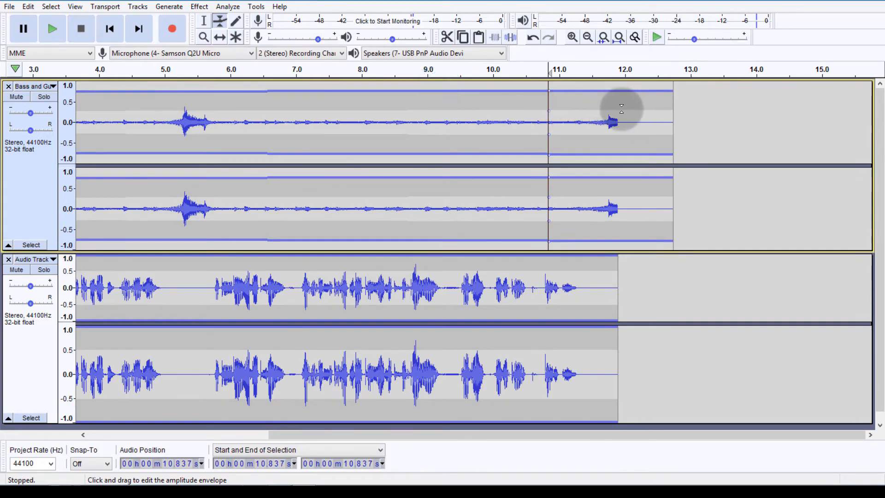
left_click(658, 109)
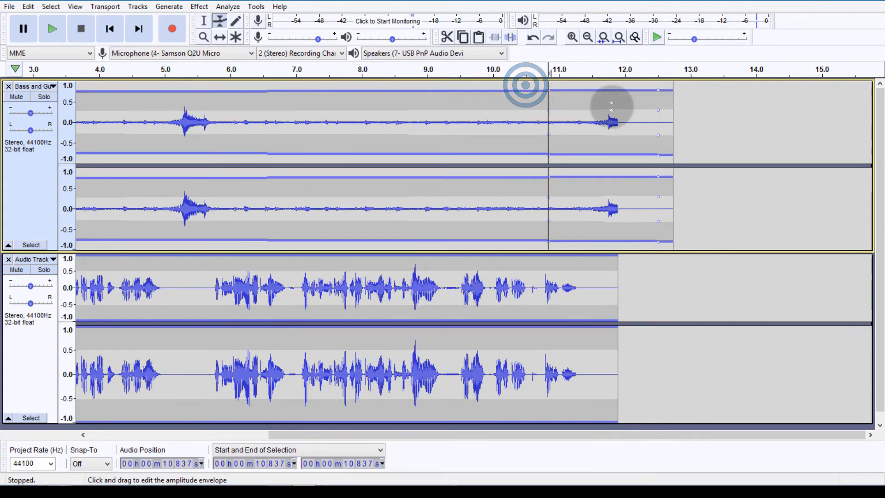
left_click_drag(613, 107, 609, 118)
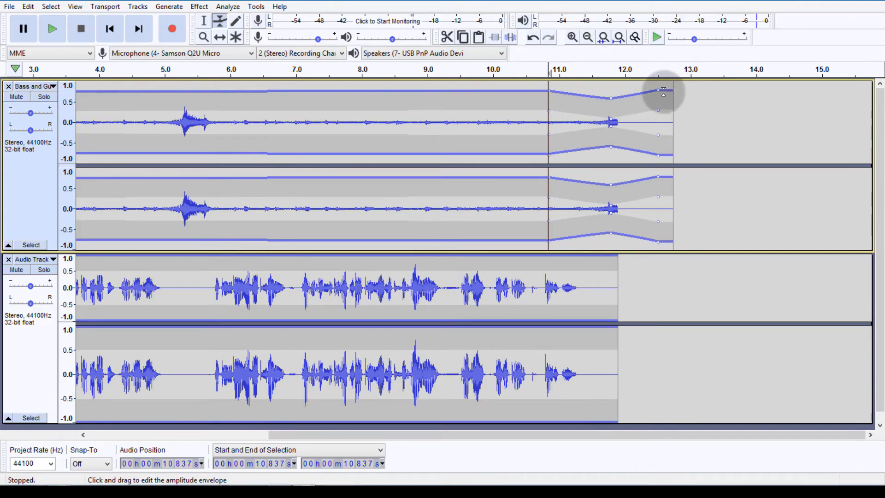
left_click_drag(660, 91, 664, 117)
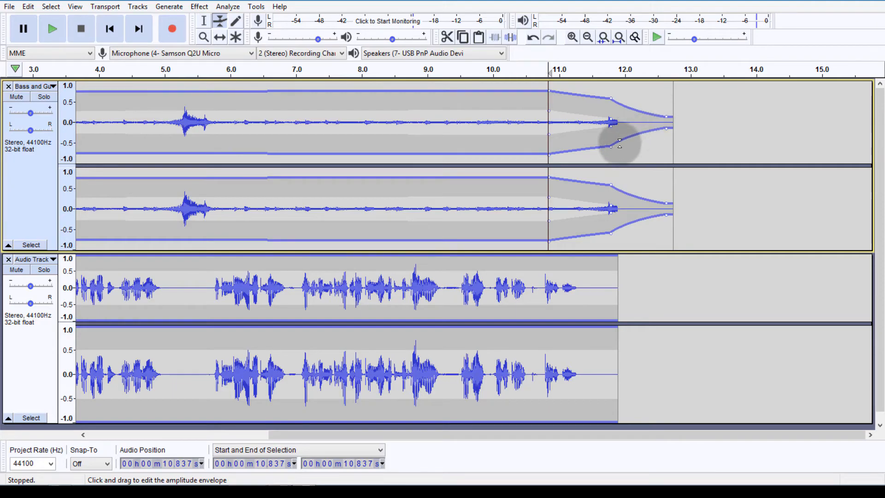
left_click_drag(614, 146, 629, 111)
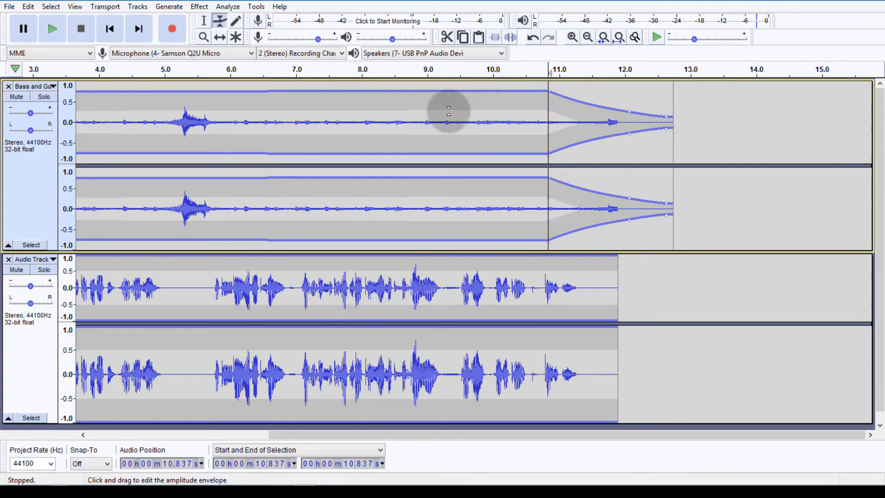
left_click(45, 21)
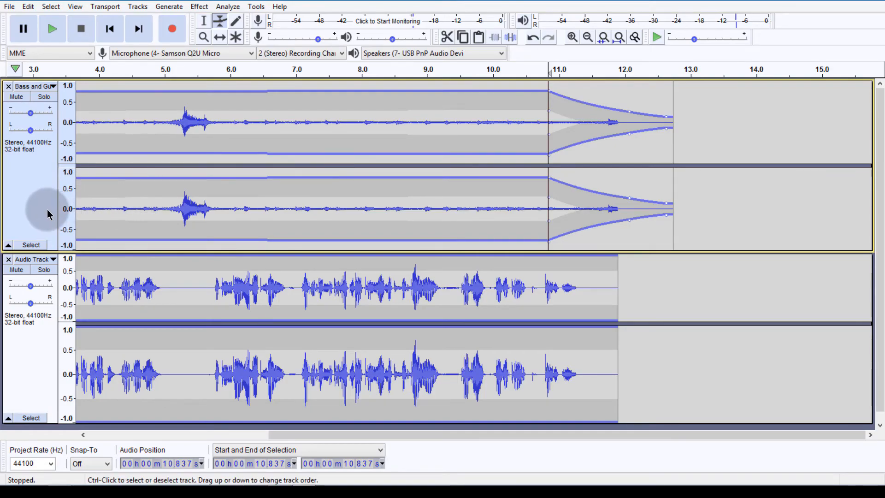
Try Auto Duck settings of -24 dB, 0.5 s outer fade down and 0.6 s outer fade up on the music, and discard them.
left_click(30, 197)
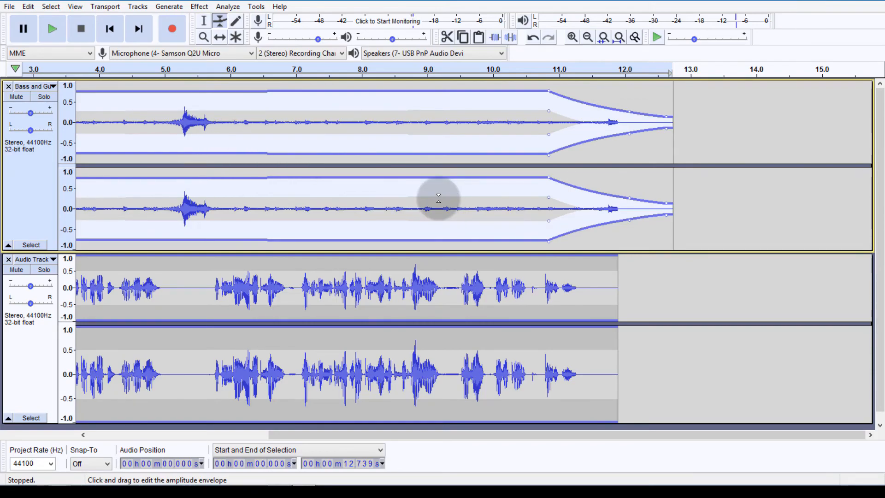
left_click(21, 145)
right_click(160, 2)
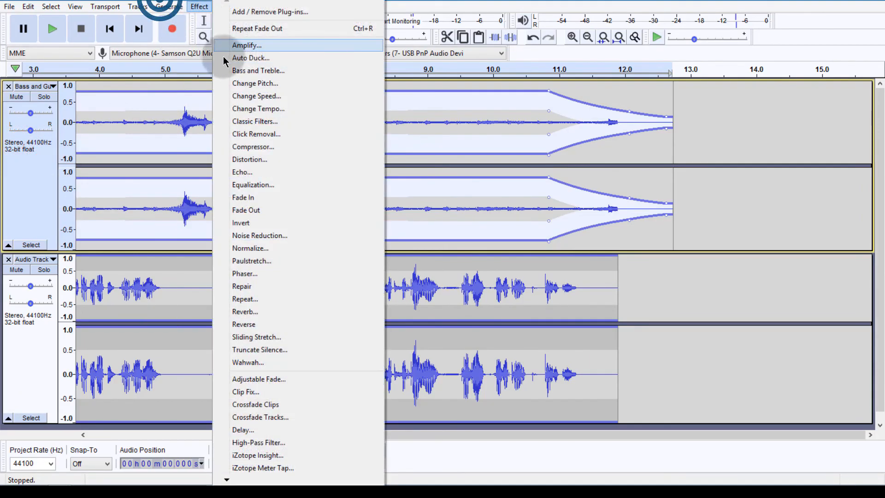
left_click(256, 59)
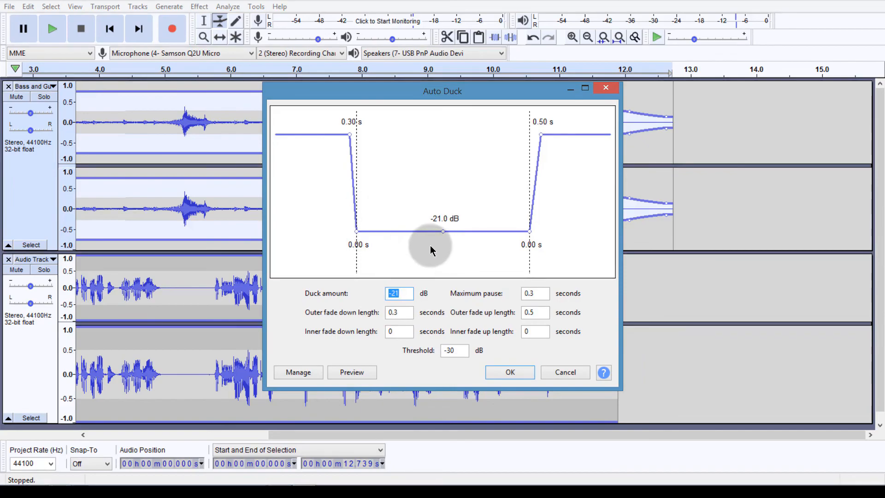
key("Tab")
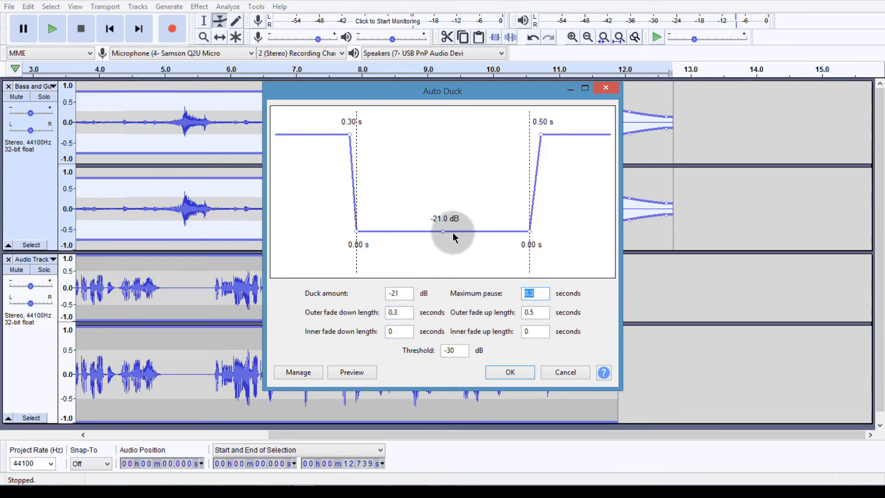
mouse_move(347, 134)
left_mouse_down()
mouse_move(332, 134)
mouse_move(343, 134)
left_mouse_up()
left_click_drag(539, 134, 543, 135)
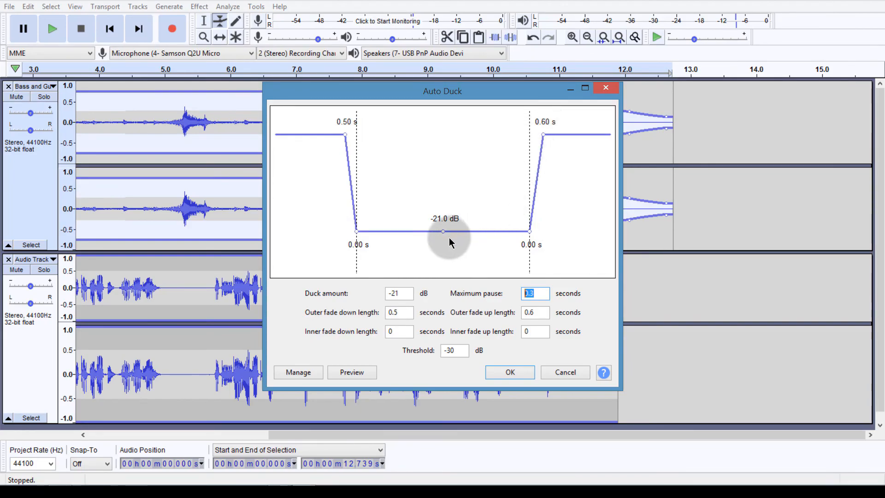
left_click_drag(441, 232, 453, 262)
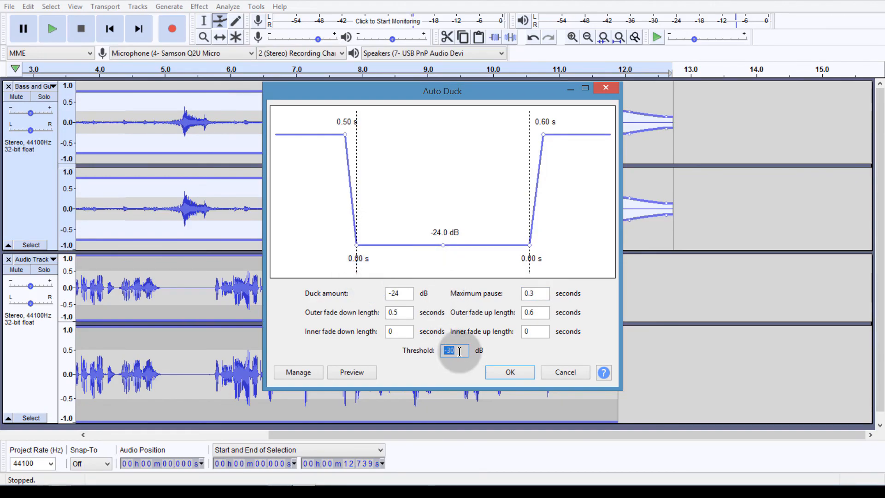
left_click(449, 349)
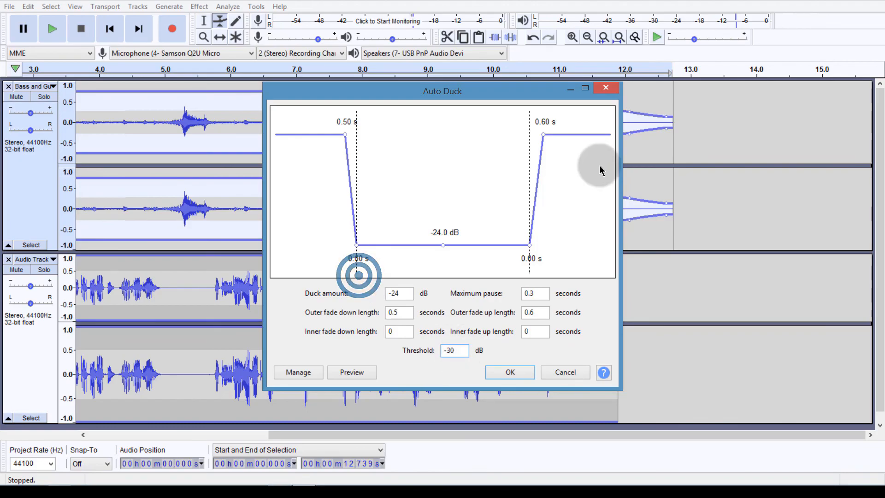
left_click(606, 87)
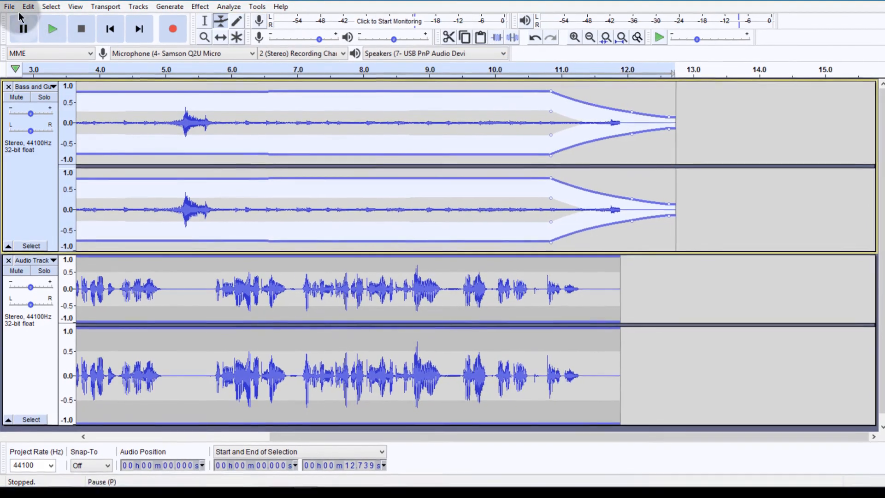
Open the audio export options for the finished mix.
left_click(9, 6)
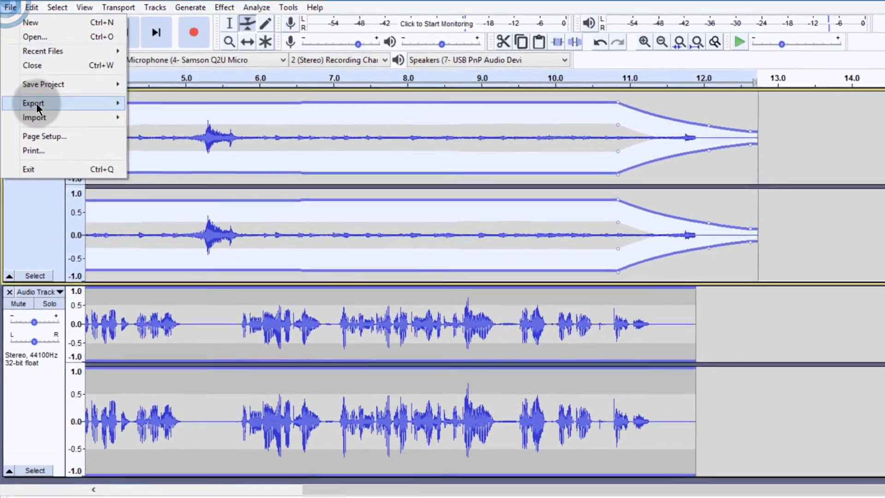
mouse_move(33, 93)
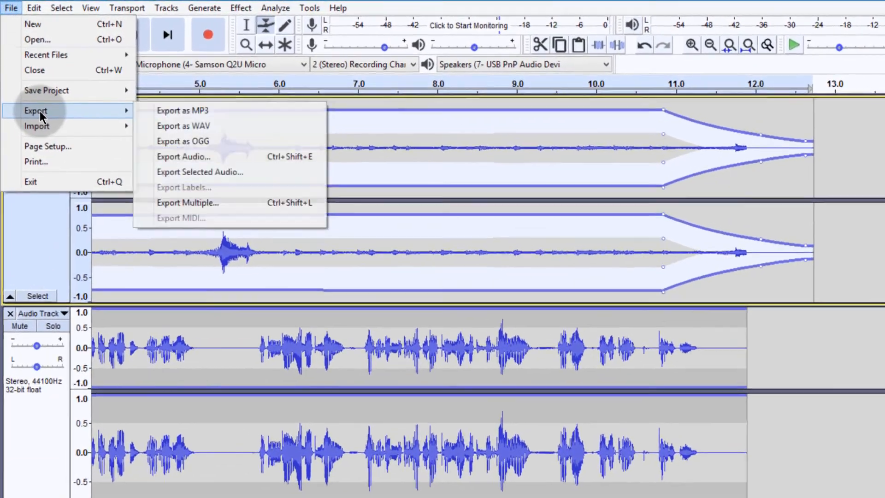